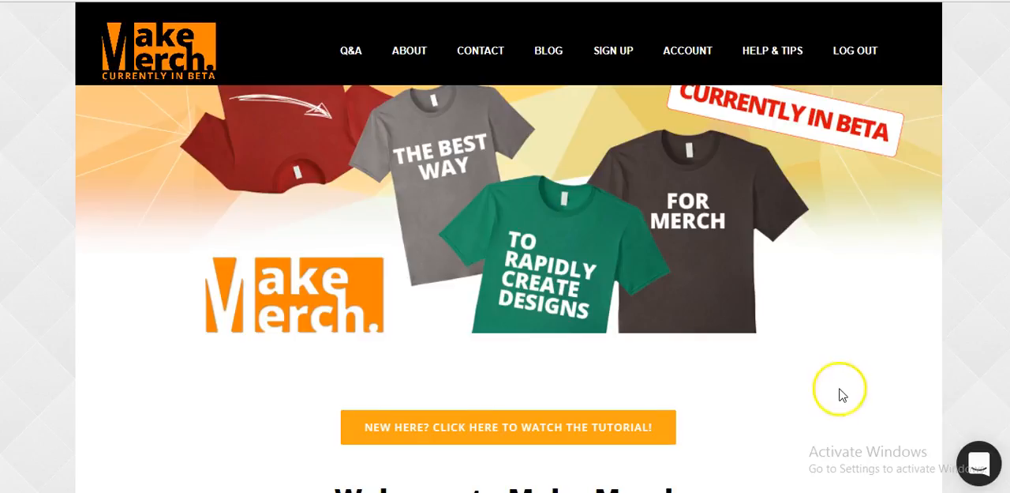
Browse the merch templates and open the LITE Vintage Effect & Upload Image template
{"action": "scroll", "coordinate": [839, 392], "scroll_direction": "down", "scroll_amount": 5}
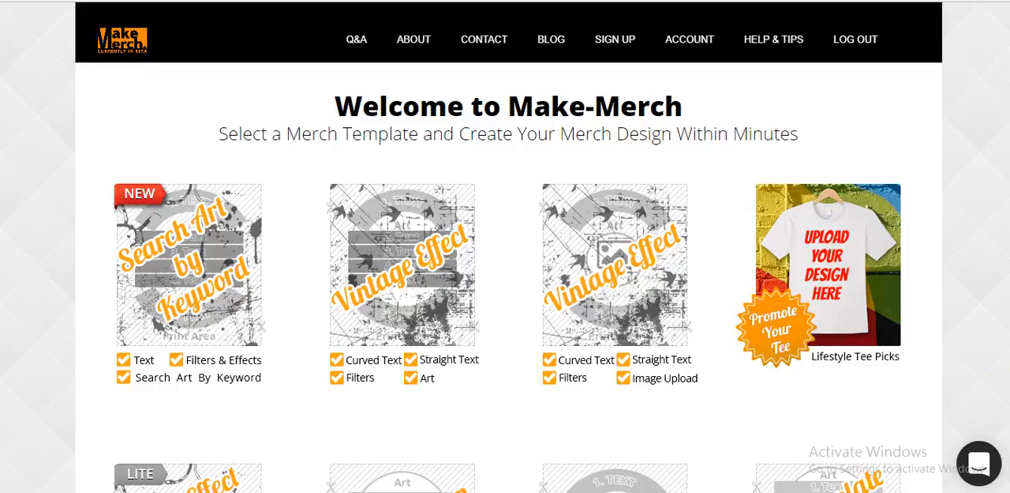
{"action": "scroll", "coordinate": [709, 385], "scroll_direction": "down", "scroll_amount": 3}
{"action": "scroll", "coordinate": [705, 390], "scroll_direction": "down", "scroll_amount": 1}
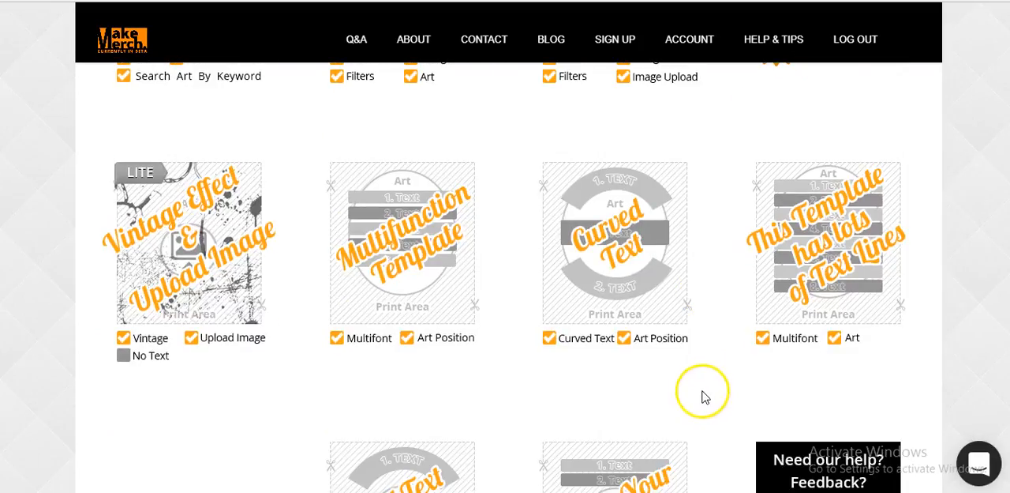
{"action": "scroll", "coordinate": [703, 395], "scroll_direction": "down", "scroll_amount": 3}
{"action": "scroll", "coordinate": [702, 405], "scroll_direction": "up", "scroll_amount": 7}
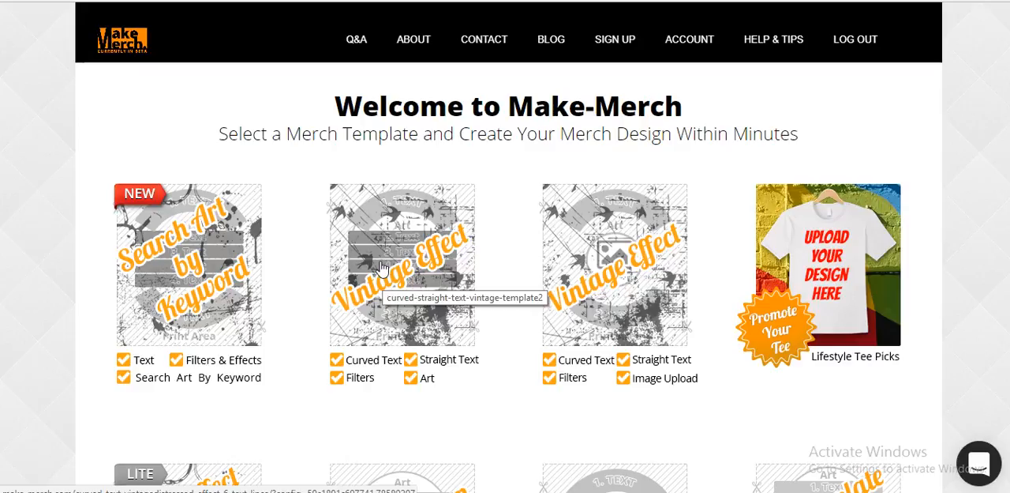
{"action": "left_click", "coordinate": [382, 268]}
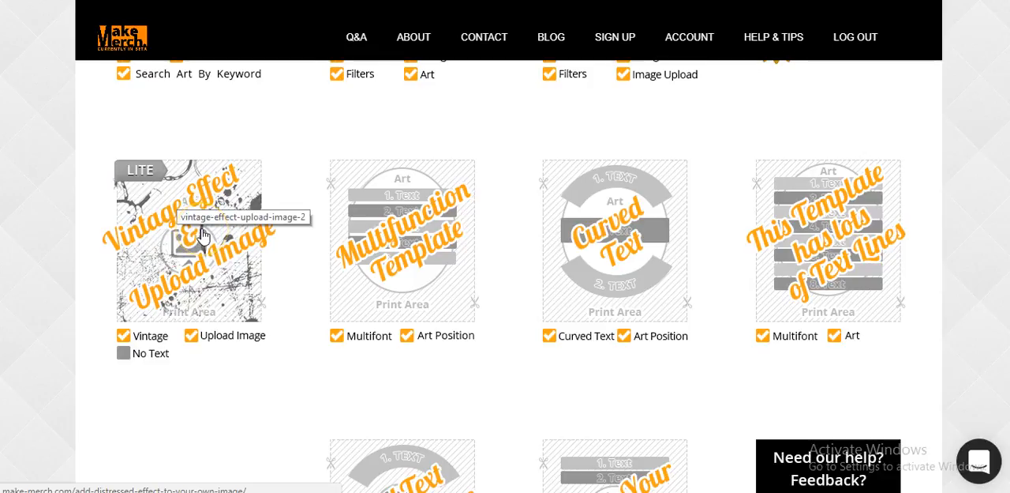
{"action": "left_click", "coordinate": [203, 235]}
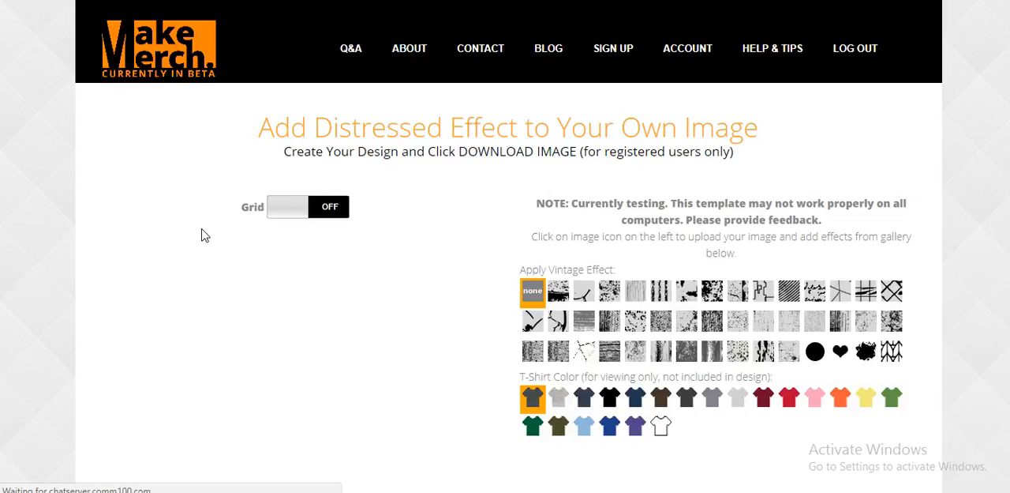
Upload the Bitcoin logo as the design image and nudge it three steps right and three steps back left
{"action": "left_click", "coordinate": [335, 203]}
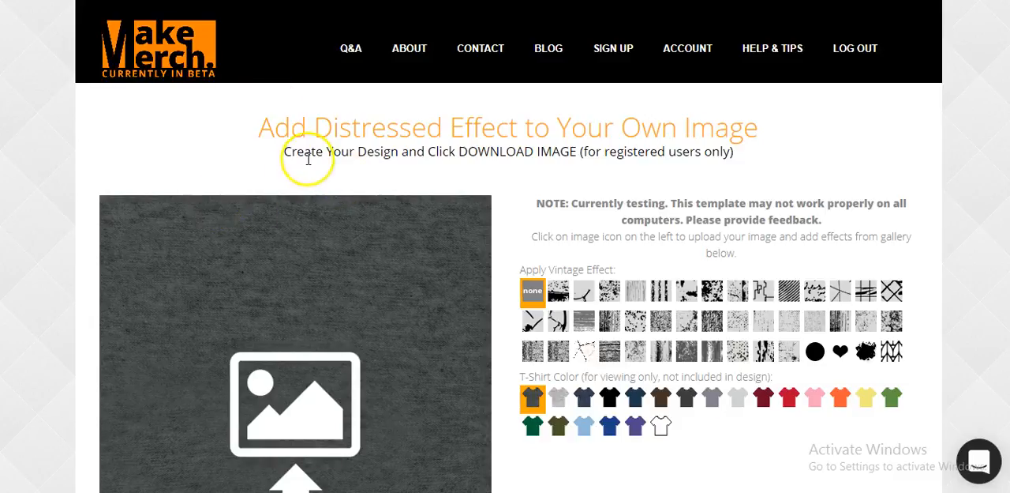
{"action": "scroll", "coordinate": [308, 363], "scroll_direction": "down", "scroll_amount": 2}
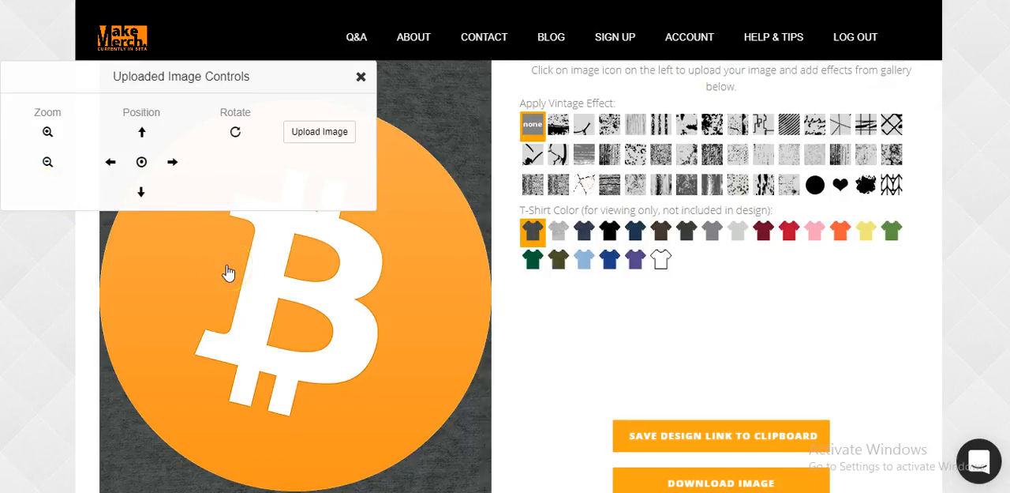
{"action": "left_click", "coordinate": [173, 163]}
{"action": "left_click", "coordinate": [173, 164]}
{"action": "left_click", "coordinate": [173, 168]}
{"action": "left_click", "coordinate": [108, 164]}
{"action": "left_click", "coordinate": [108, 164]}
{"action": "left_click", "coordinate": [107, 164]}
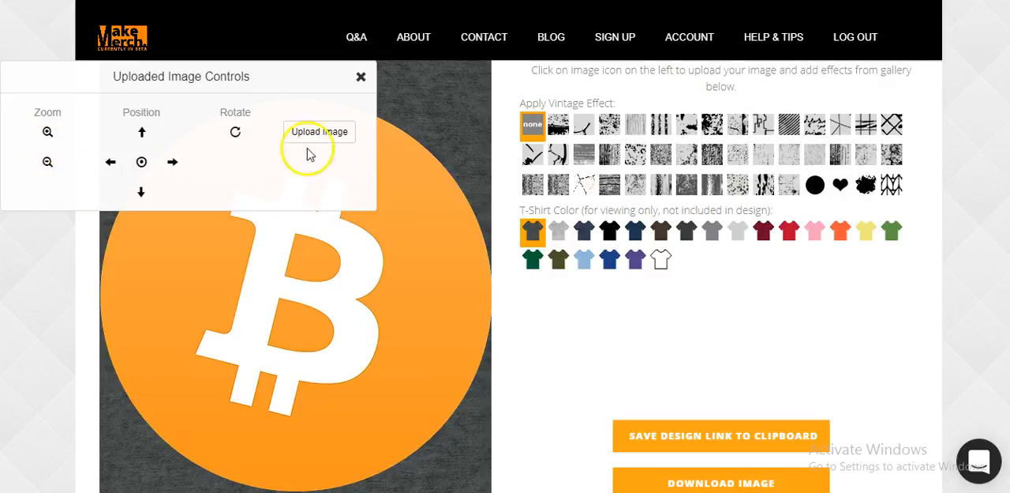
{"action": "left_click", "coordinate": [361, 77]}
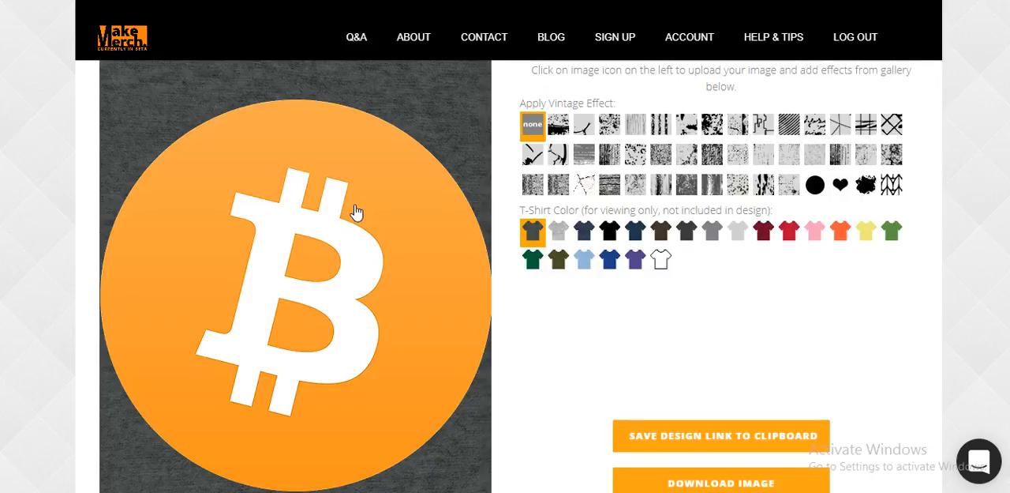
Try several vintage effects on the Bitcoin logo, including grunge, knit, diagonal lines, handwriting, circuit lines and wood grain
{"action": "left_click", "coordinate": [446, 221]}
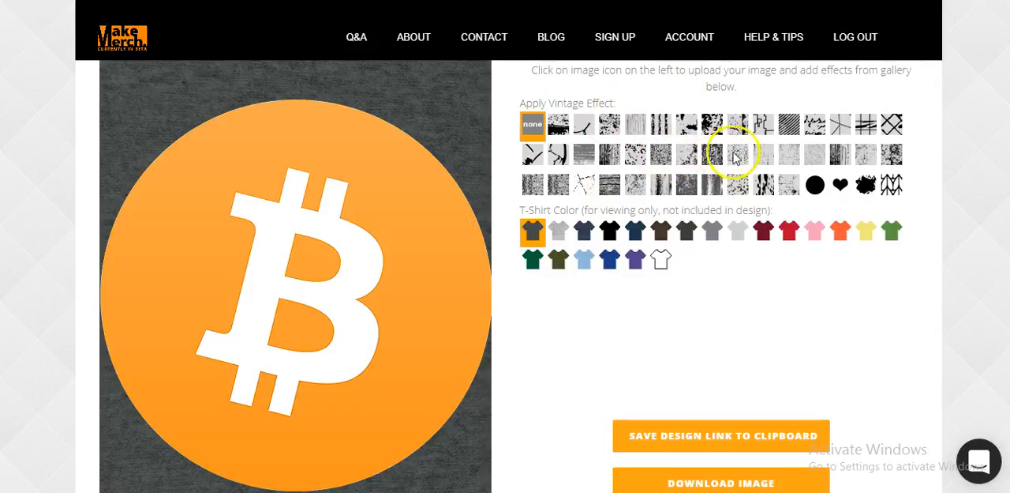
{"action": "left_click", "coordinate": [713, 156]}
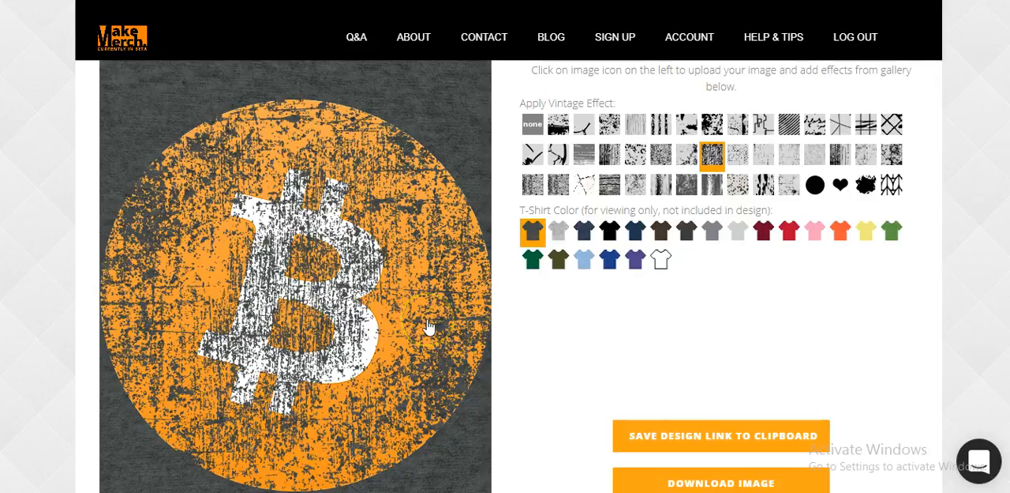
{"action": "left_click", "coordinate": [534, 186]}
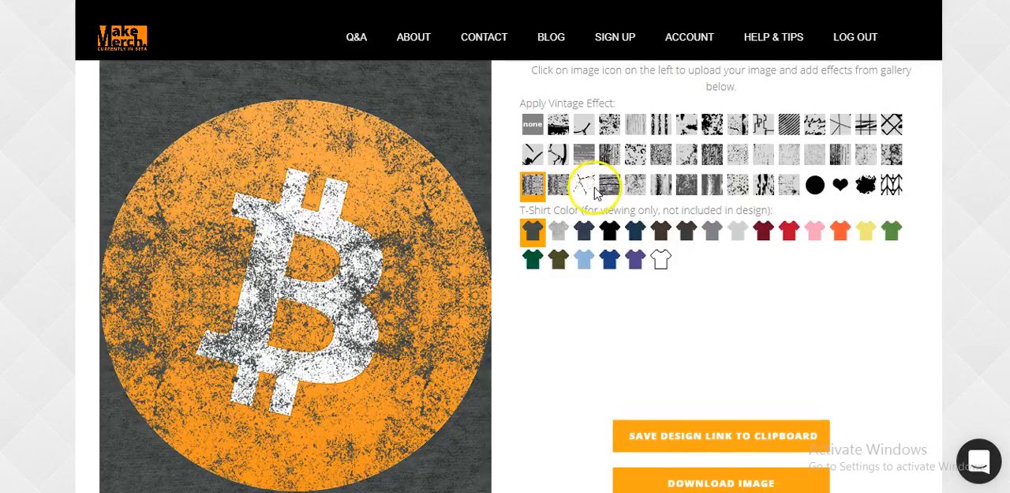
{"action": "left_click", "coordinate": [888, 189]}
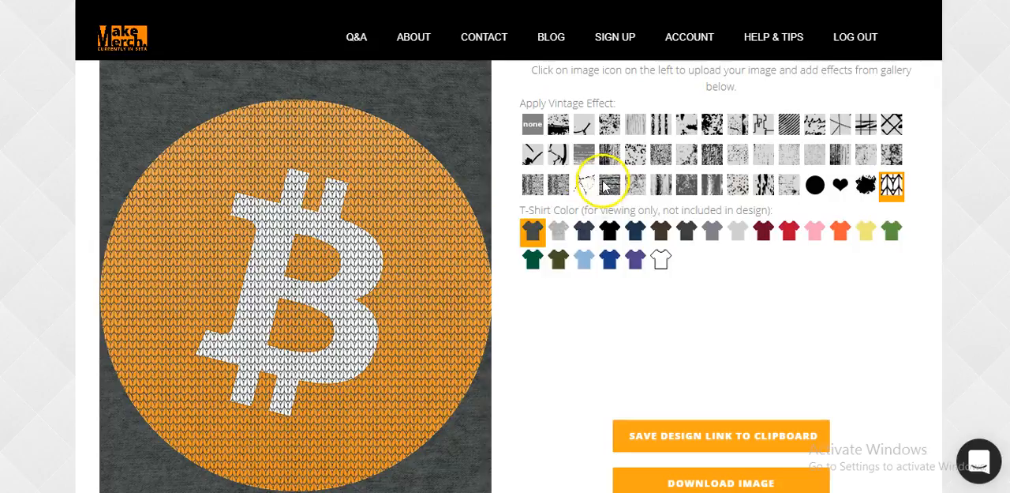
{"action": "left_click", "coordinate": [789, 125]}
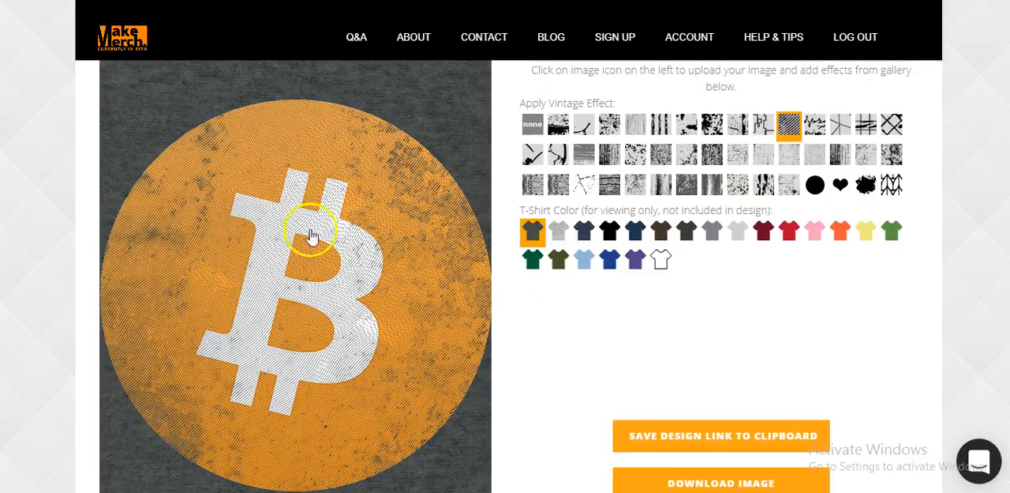
{"action": "left_click", "coordinate": [815, 124]}
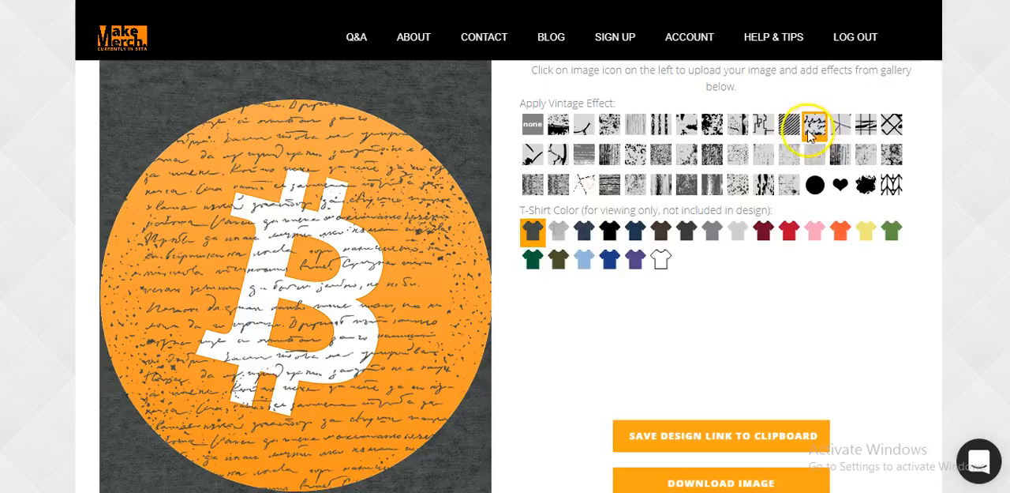
{"action": "left_click", "coordinate": [764, 126]}
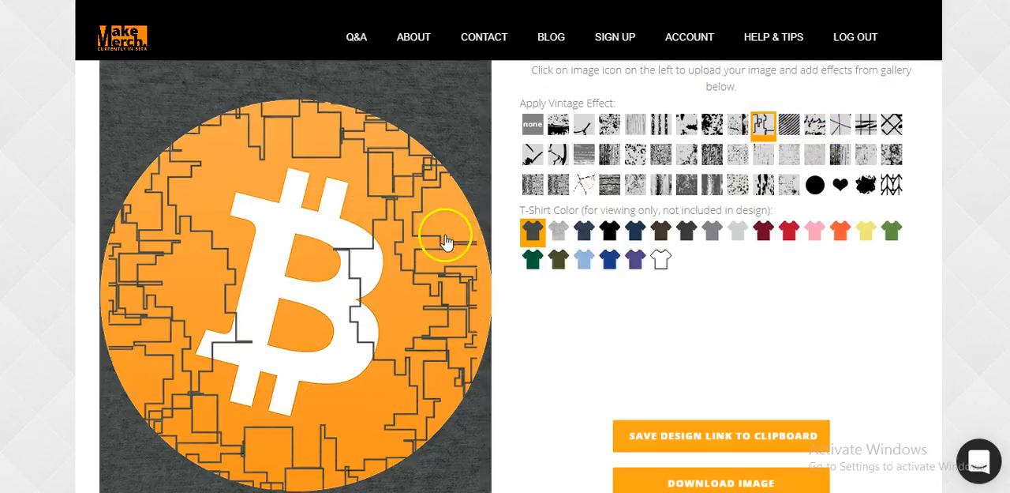
{"action": "left_click", "coordinate": [635, 131]}
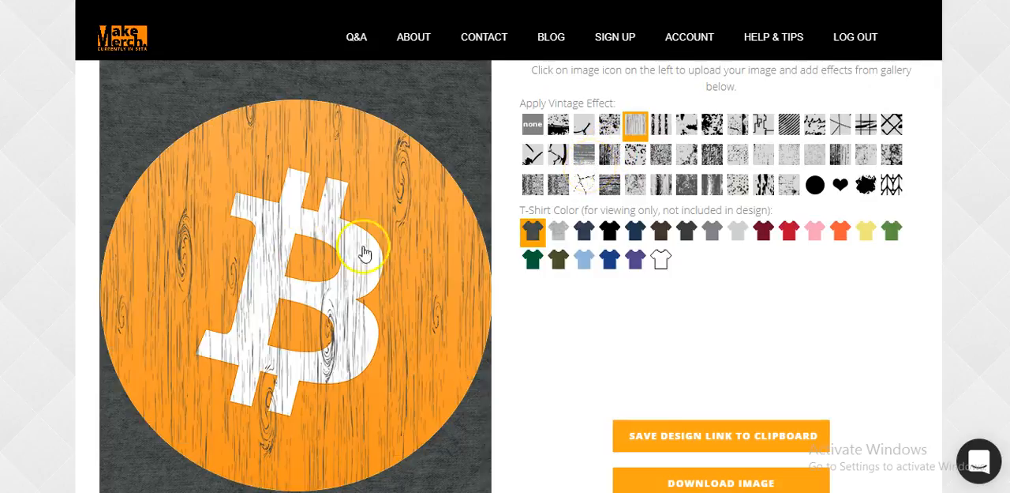
{"action": "left_click", "coordinate": [712, 184]}
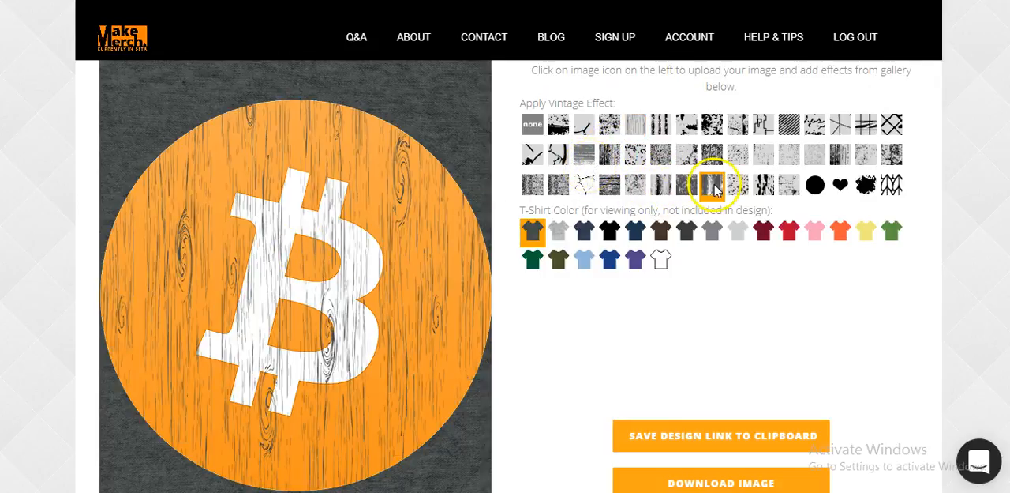
{"action": "left_click", "coordinate": [533, 187]}
{"action": "left_click", "coordinate": [558, 186]}
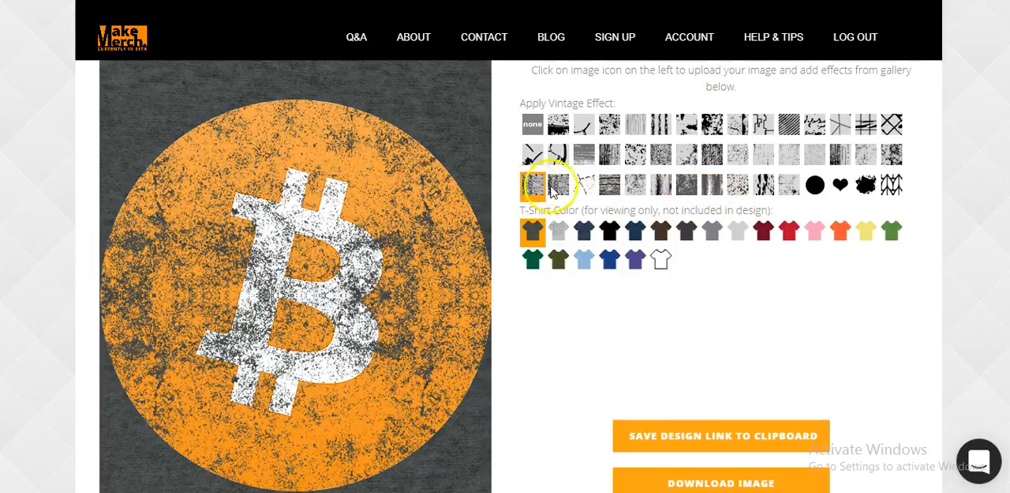
Apply the horizontal wood plank vintage effect and download the design image with the filename woodcoin
{"action": "left_click", "coordinate": [611, 186]}
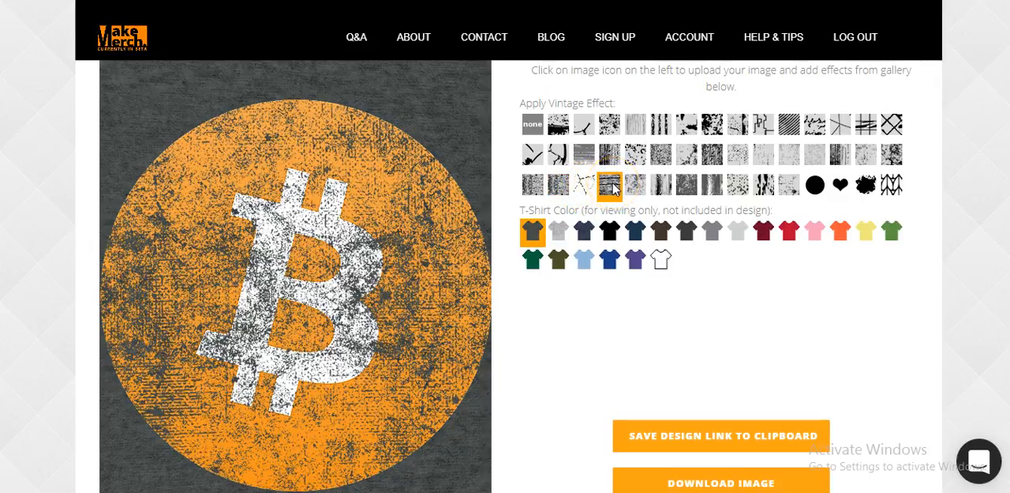
{"action": "scroll", "coordinate": [598, 211], "scroll_direction": "down", "scroll_amount": 2}
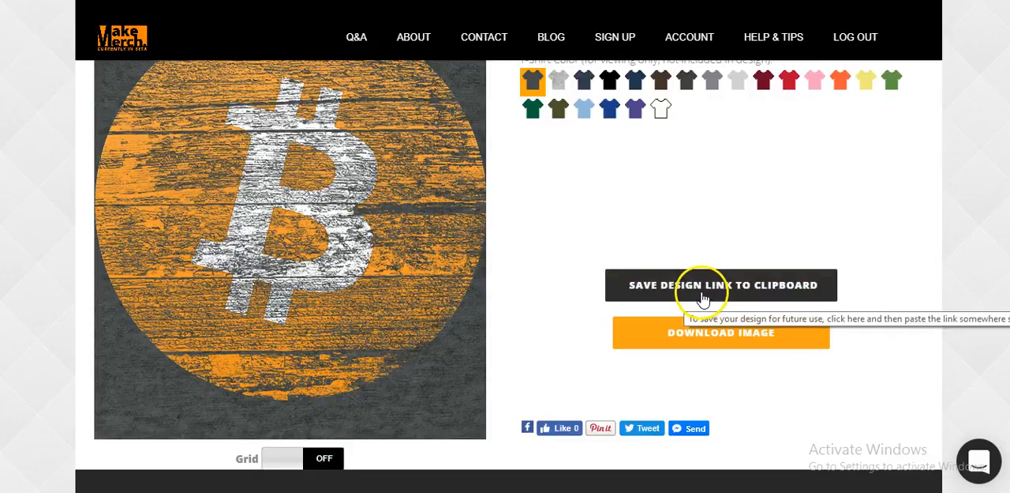
{"action": "left_click", "coordinate": [741, 336]}
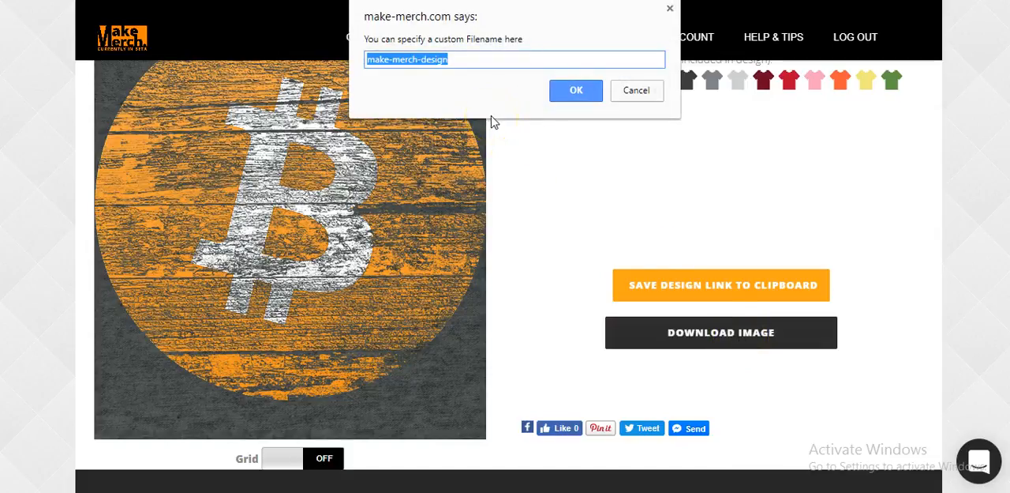
{"action": "type", "text": "woodcoin"}
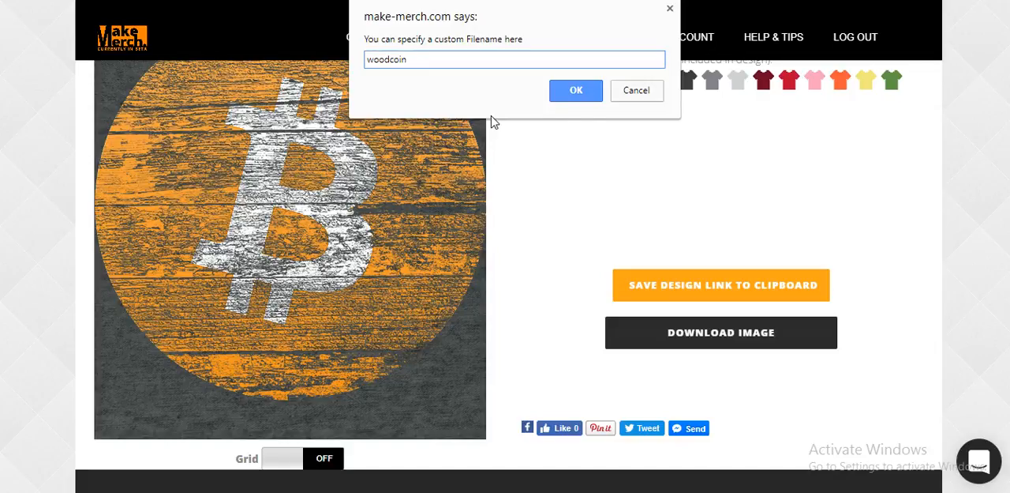
{"action": "left_click", "coordinate": [576, 93]}
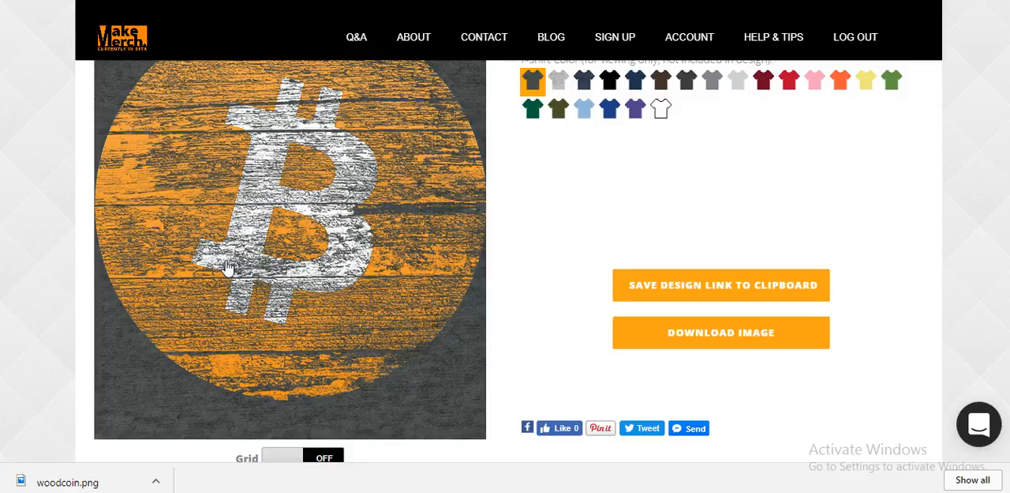
Return to the home page and open the Lifestyle Tee Picks template for promoting a design
{"action": "left_click", "coordinate": [128, 60]}
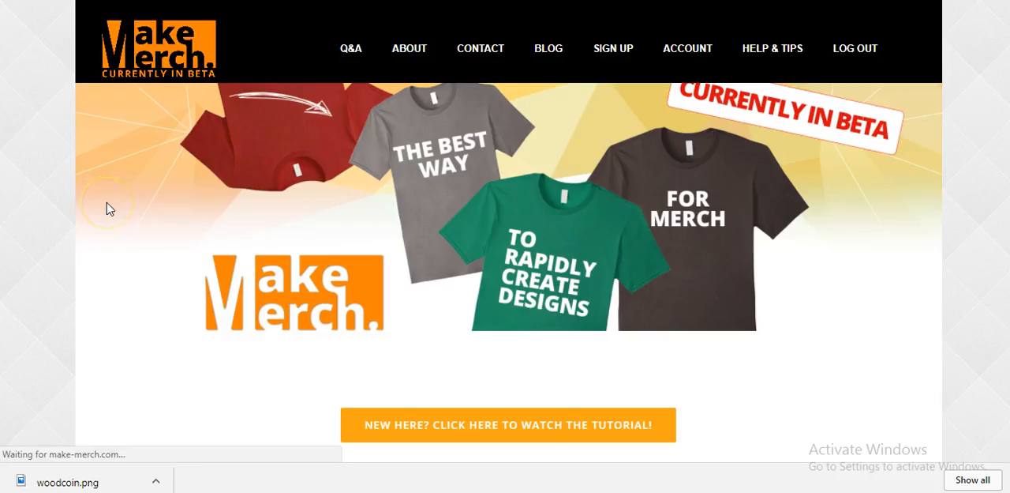
{"action": "scroll", "coordinate": [235, 210], "scroll_direction": "down", "scroll_amount": 1}
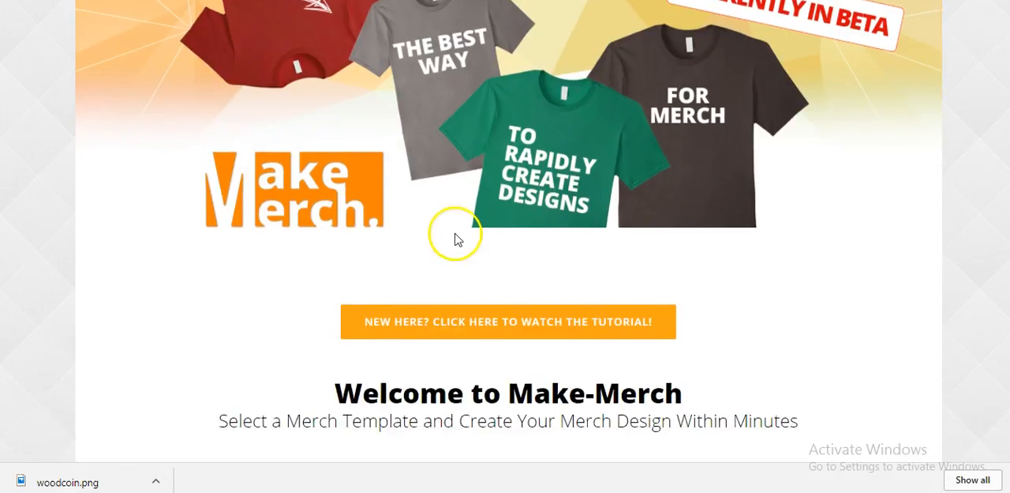
{"action": "scroll", "coordinate": [461, 239], "scroll_direction": "down", "scroll_amount": 4}
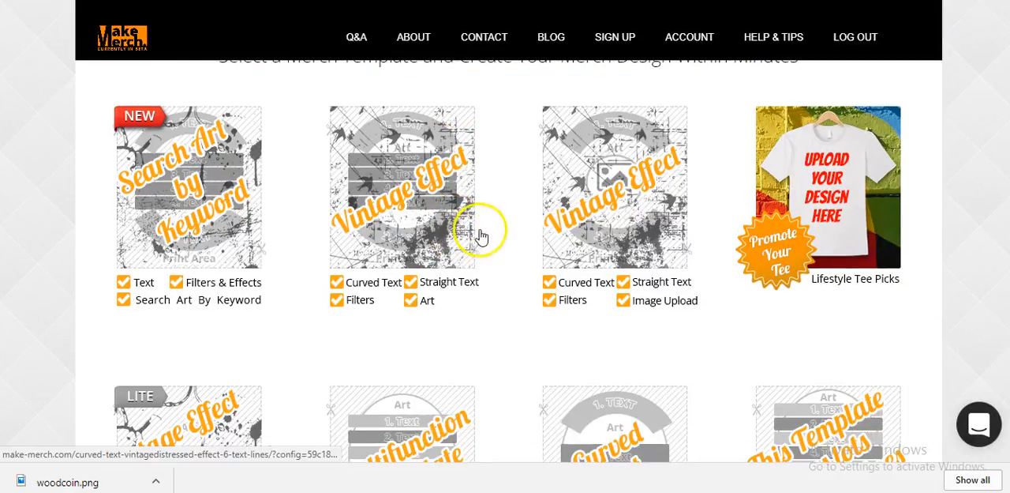
{"action": "scroll", "coordinate": [646, 150], "scroll_direction": "up", "scroll_amount": 6}
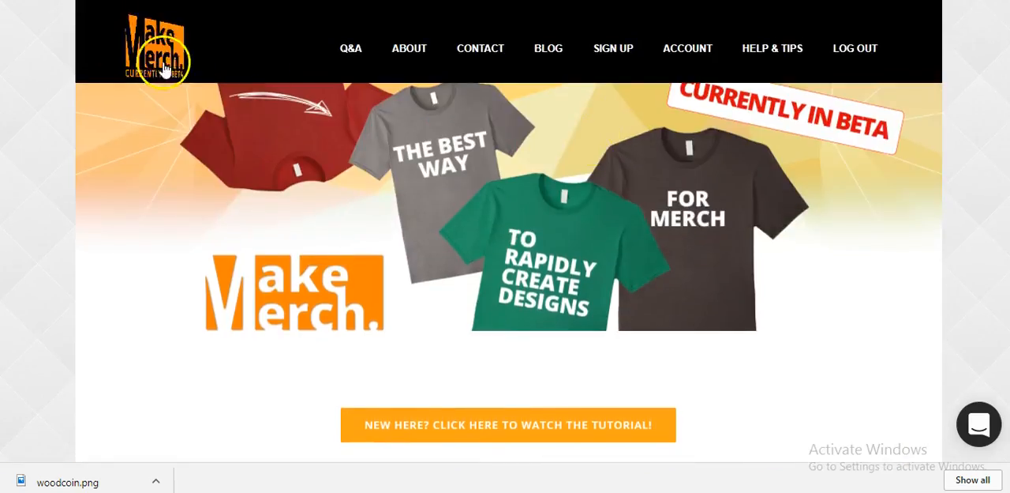
{"action": "scroll", "coordinate": [494, 228], "scroll_direction": "down", "scroll_amount": 5}
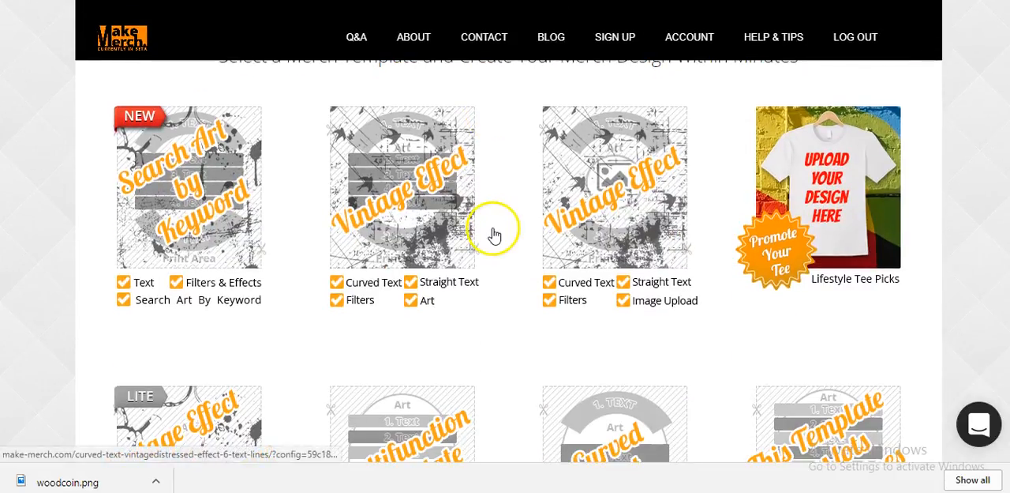
{"action": "left_click", "coordinate": [827, 186]}
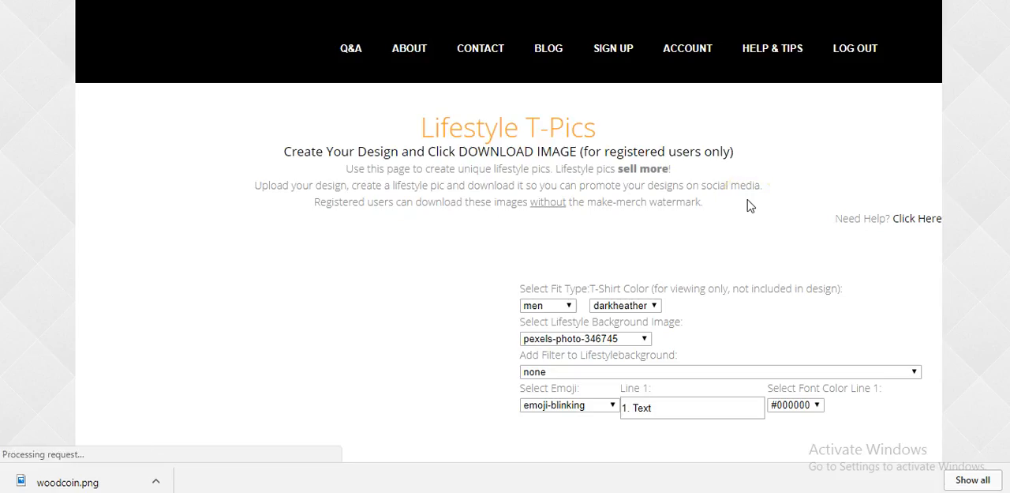
Place the Bitcoin logo on the lifestyle T-shirt and set the fit type to the man in an open denim shirt
{"action": "left_click", "coordinate": [728, 191]}
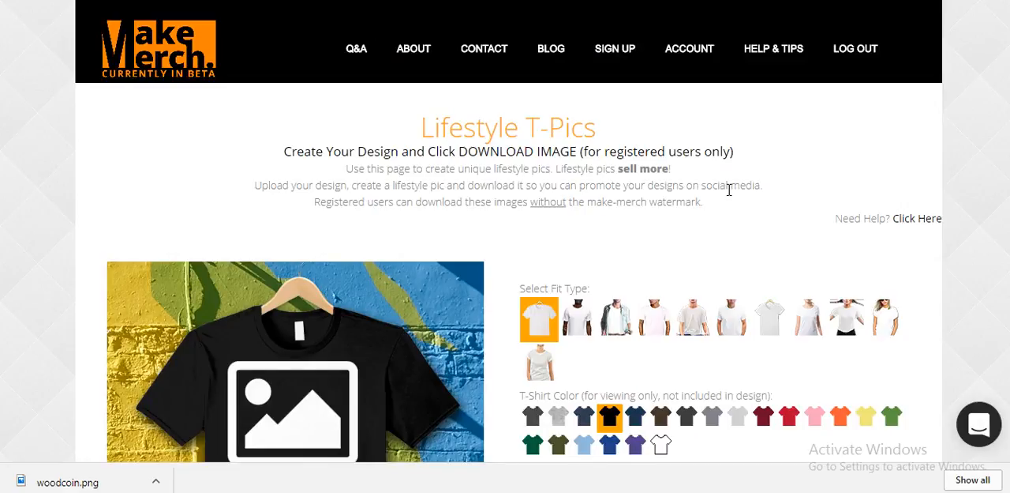
{"action": "scroll", "coordinate": [730, 190], "scroll_direction": "down", "scroll_amount": 2}
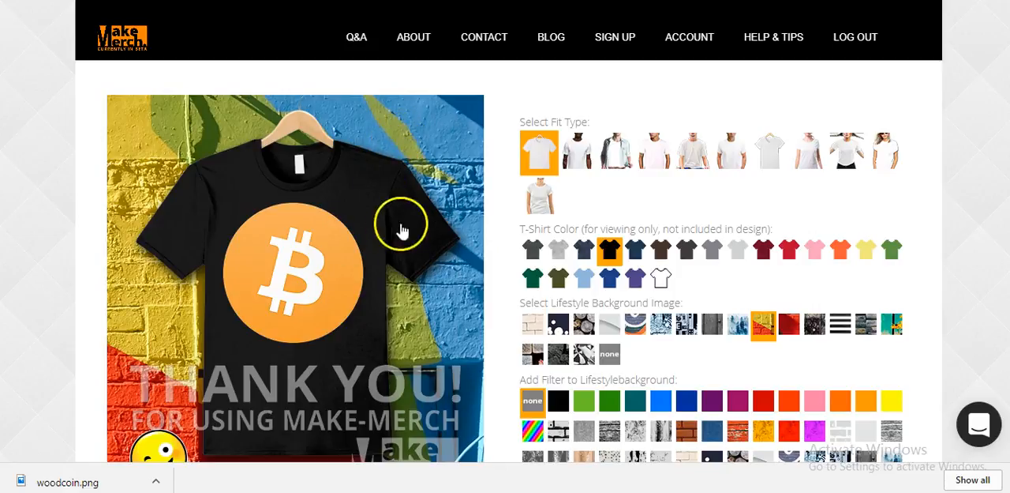
{"action": "left_click", "coordinate": [582, 152]}
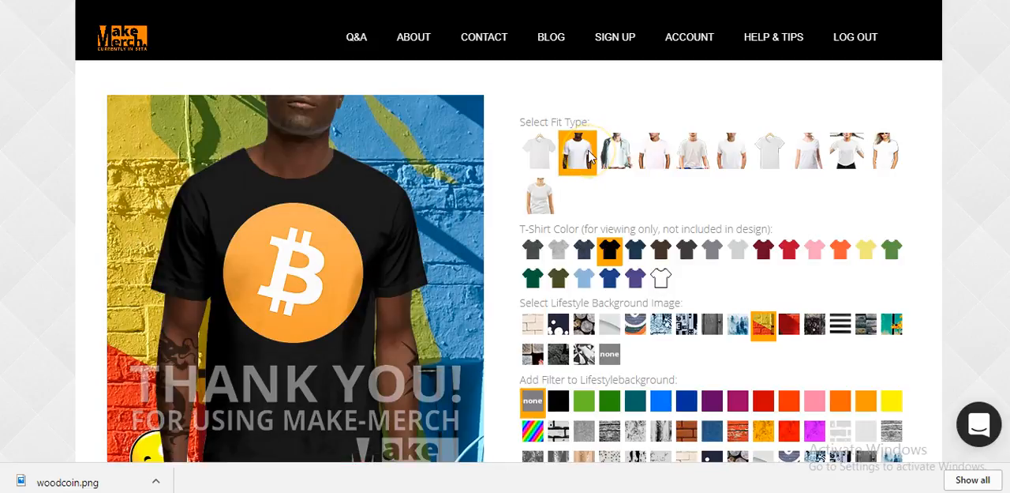
{"action": "left_click", "coordinate": [614, 155]}
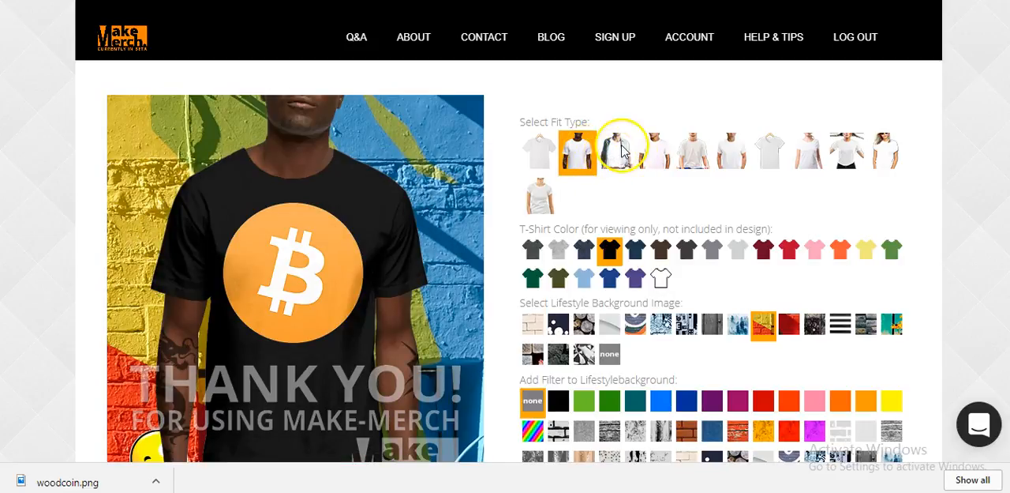
{"action": "left_click", "coordinate": [620, 151]}
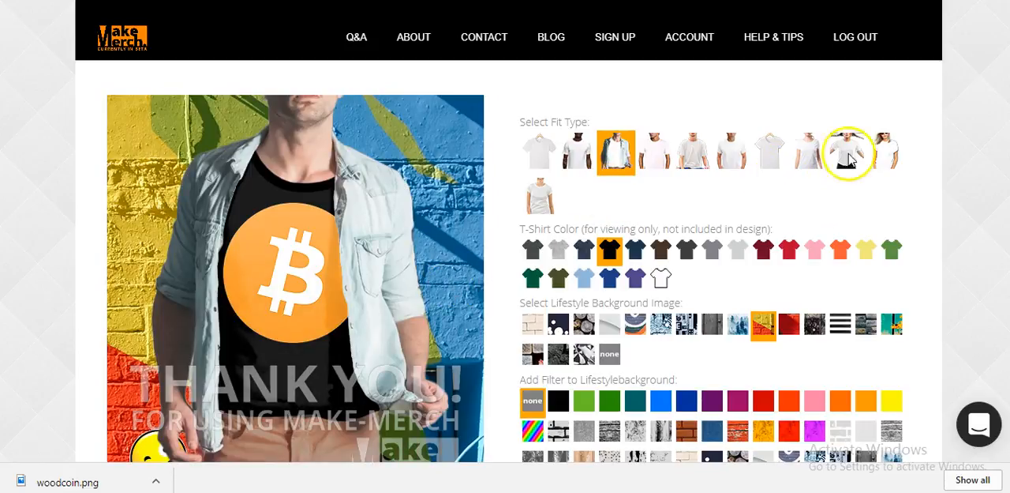
Set the fit type to the woman with outstretched arms holding her braids
{"action": "left_click", "coordinate": [853, 157]}
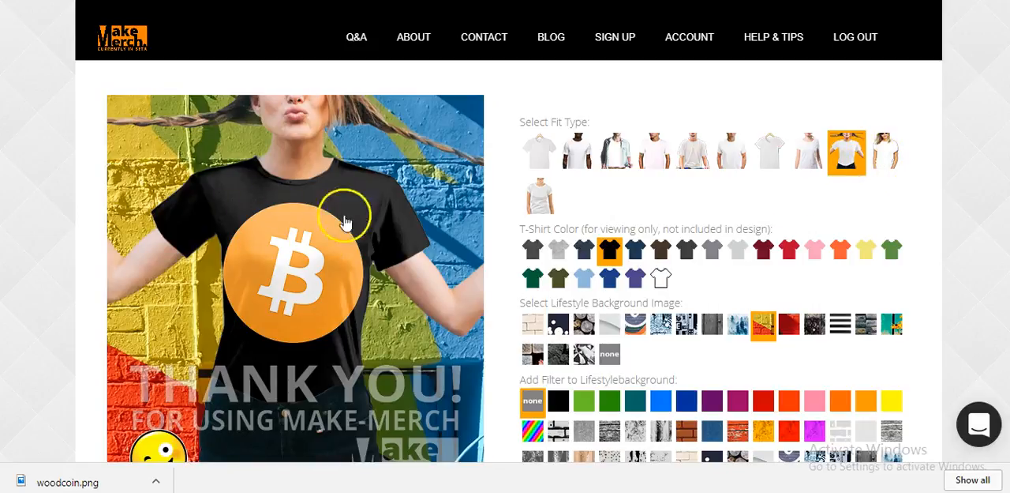
{"action": "left_click", "coordinate": [883, 153]}
{"action": "left_click", "coordinate": [843, 154]}
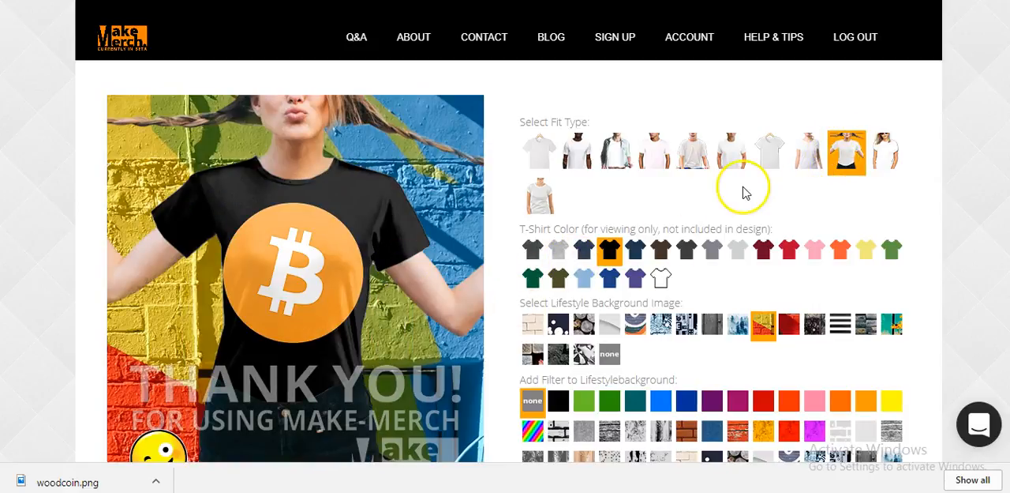
Try several lifestyle backgrounds, including bokeh lights, misty forest, peeling wood and stripes, and apply the teal wooden fence with orange flowers
{"action": "left_click", "coordinate": [535, 324]}
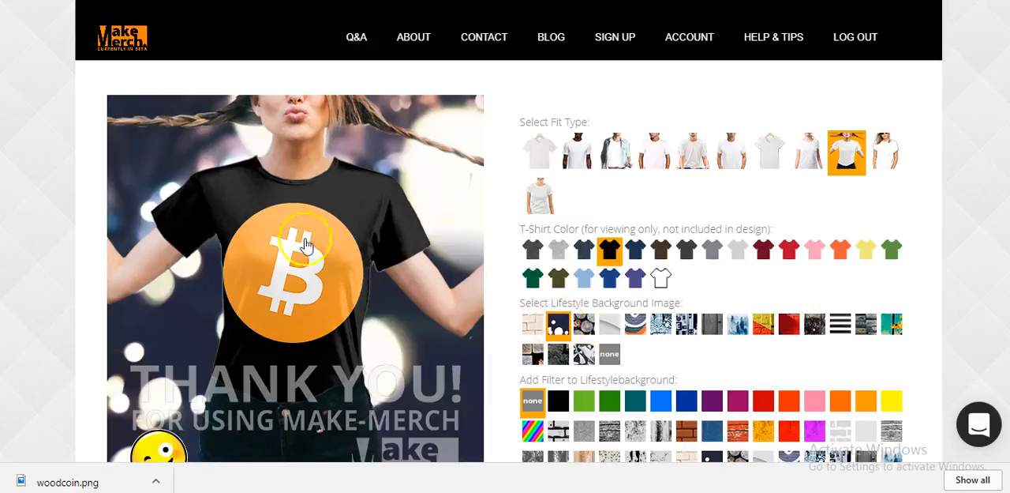
{"action": "left_click", "coordinate": [732, 327]}
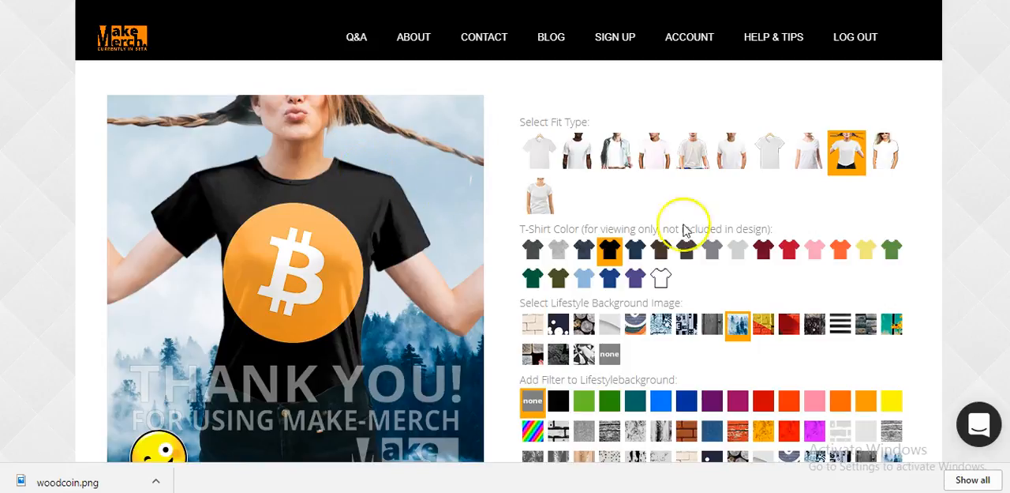
{"action": "left_click", "coordinate": [763, 330]}
{"action": "left_click", "coordinate": [792, 329]}
{"action": "left_click", "coordinate": [815, 326]}
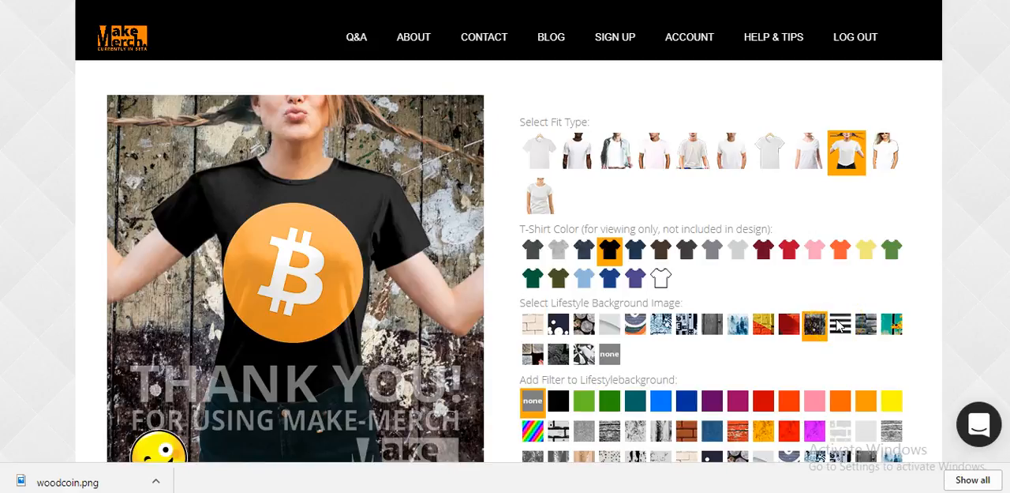
{"action": "left_click", "coordinate": [840, 326]}
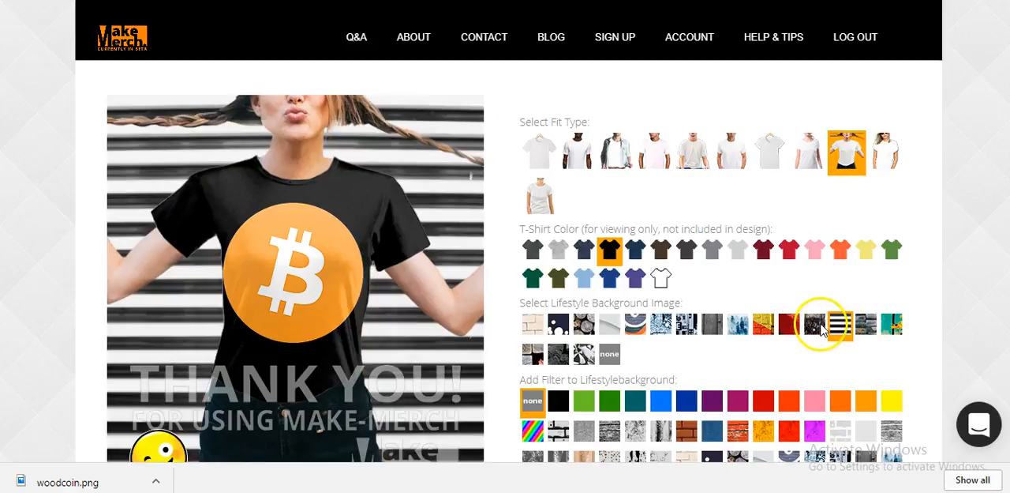
{"action": "left_click", "coordinate": [818, 326]}
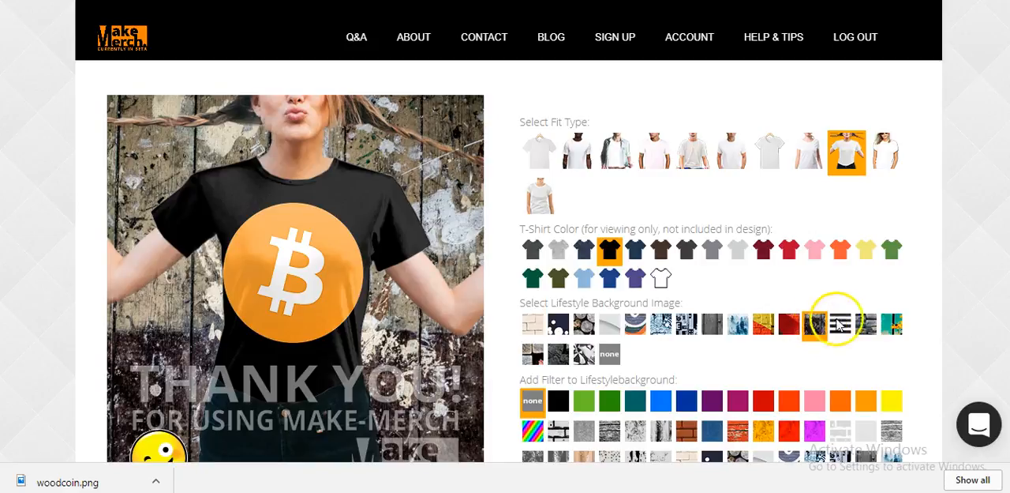
{"action": "left_click", "coordinate": [868, 326]}
{"action": "left_click", "coordinate": [893, 326]}
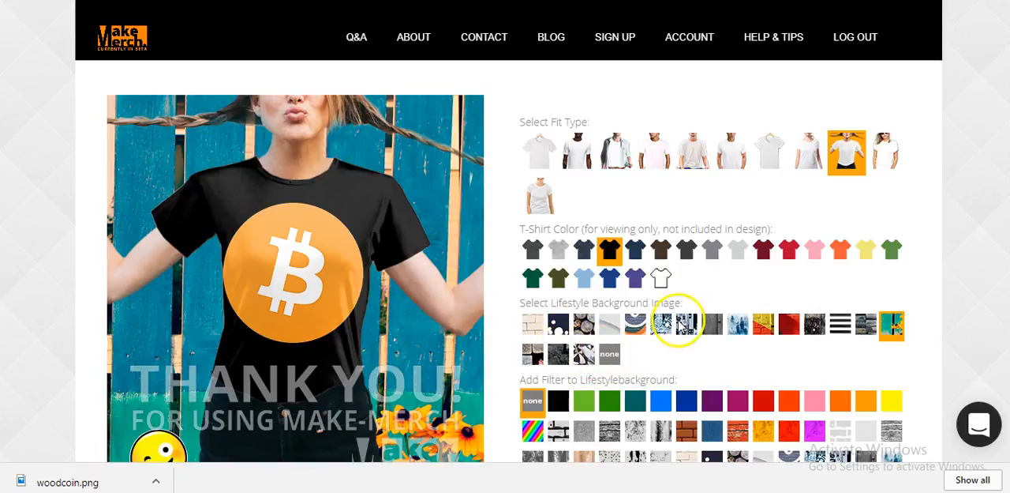
Try brick, denim and stacked-log filters on the lifestyle background and apply the pink curved-line pattern filter
{"action": "scroll", "coordinate": [631, 316], "scroll_direction": "down", "scroll_amount": 1}
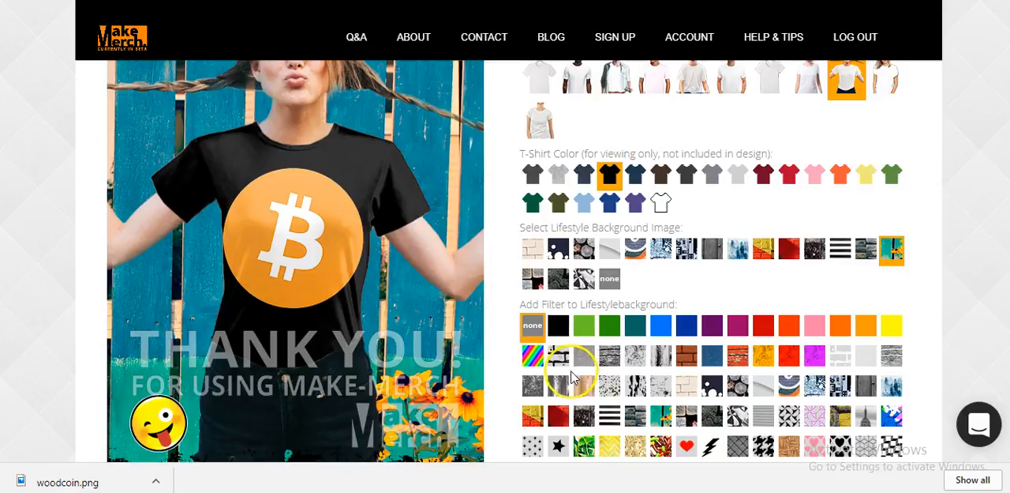
{"action": "left_click", "coordinate": [562, 359]}
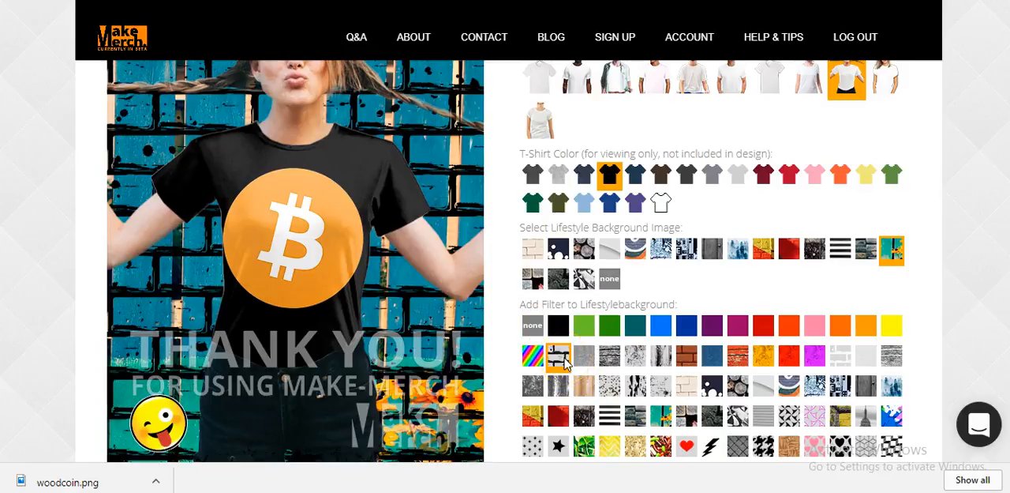
{"action": "left_click", "coordinate": [586, 359]}
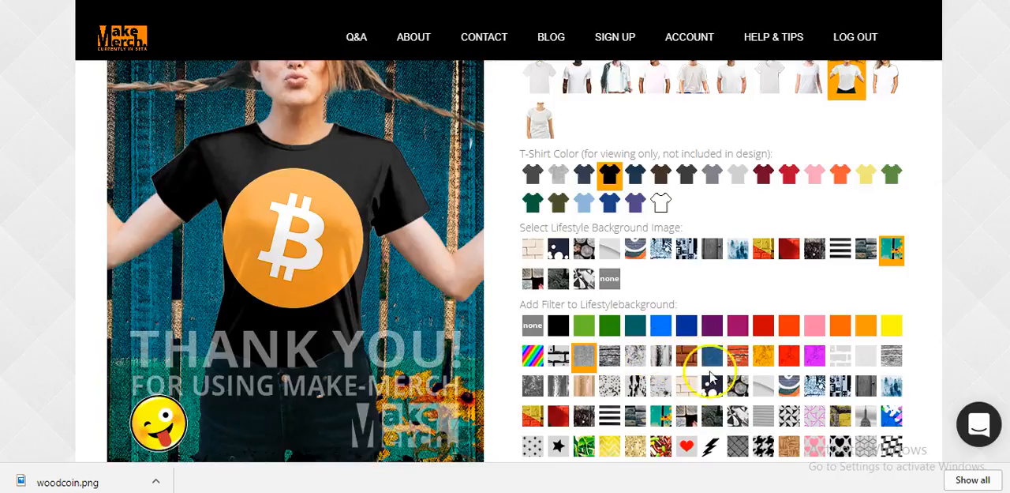
{"action": "left_click", "coordinate": [718, 388]}
{"action": "left_click", "coordinate": [739, 389]}
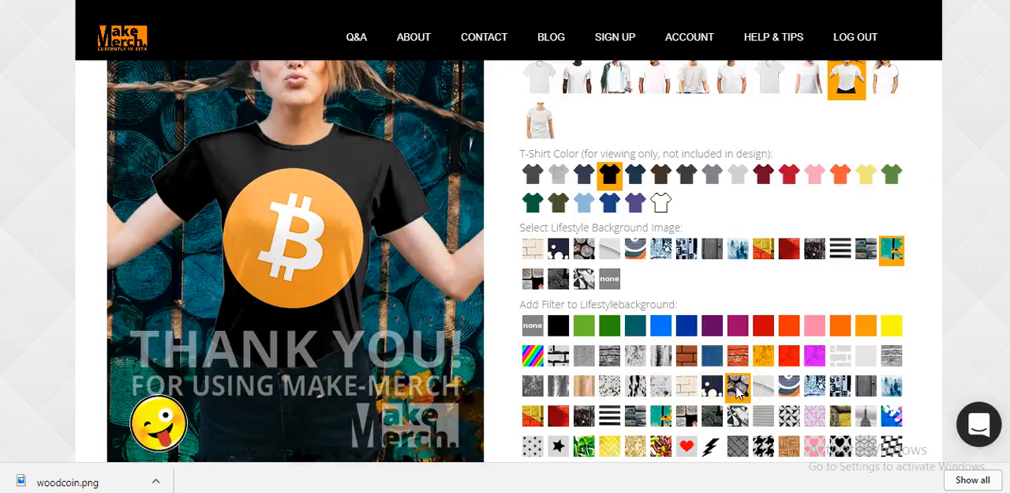
{"action": "left_click", "coordinate": [815, 414]}
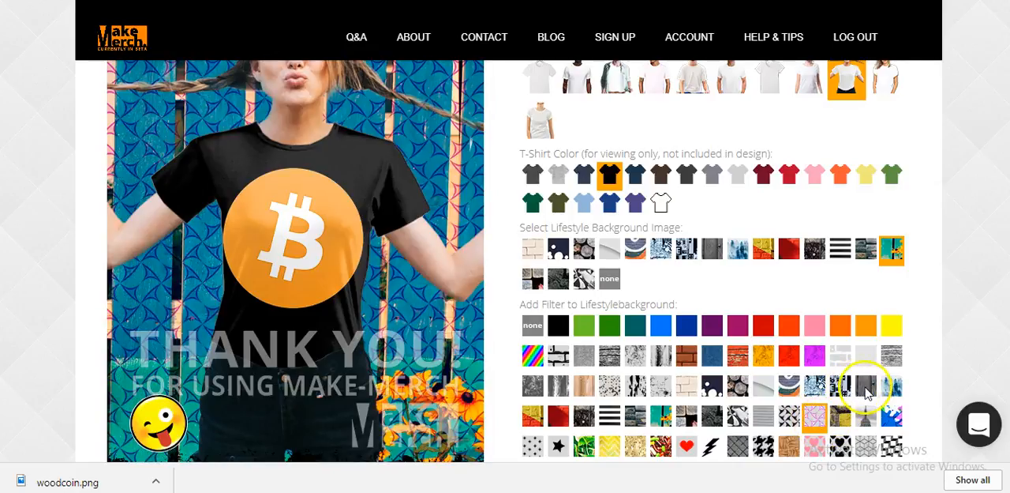
Try several emojis, including the winking face, kissing face and dragonfly, and set the emoji to none
{"action": "scroll", "coordinate": [851, 372], "scroll_direction": "down", "scroll_amount": 3}
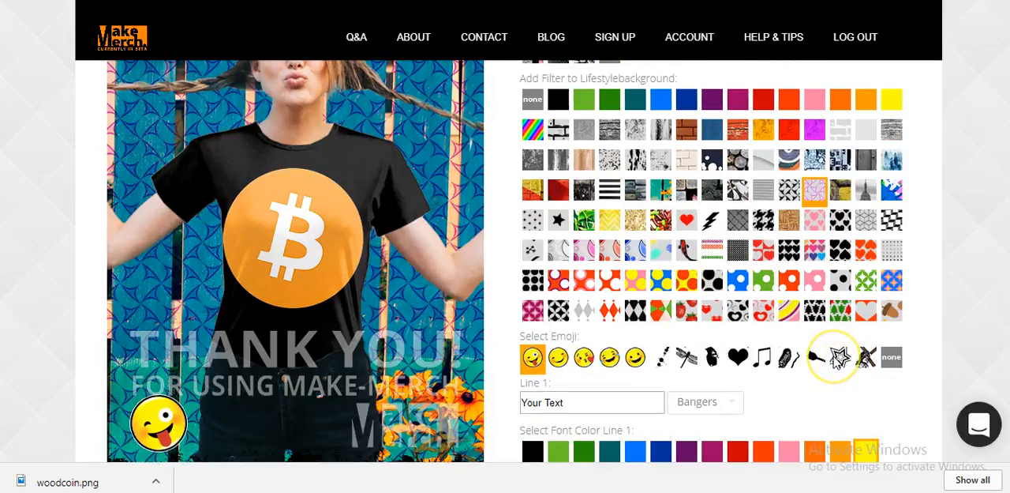
{"action": "scroll", "coordinate": [840, 357], "scroll_direction": "down", "scroll_amount": 1}
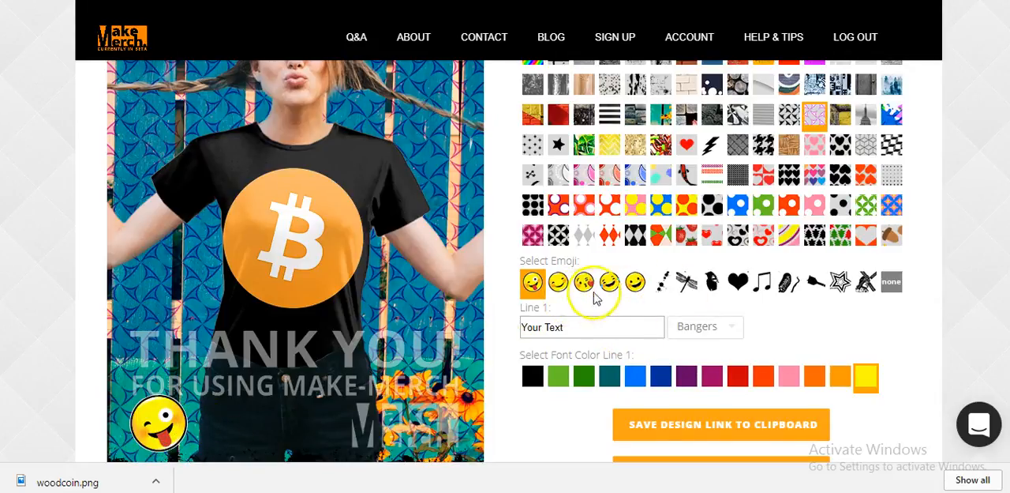
{"action": "left_click", "coordinate": [636, 283]}
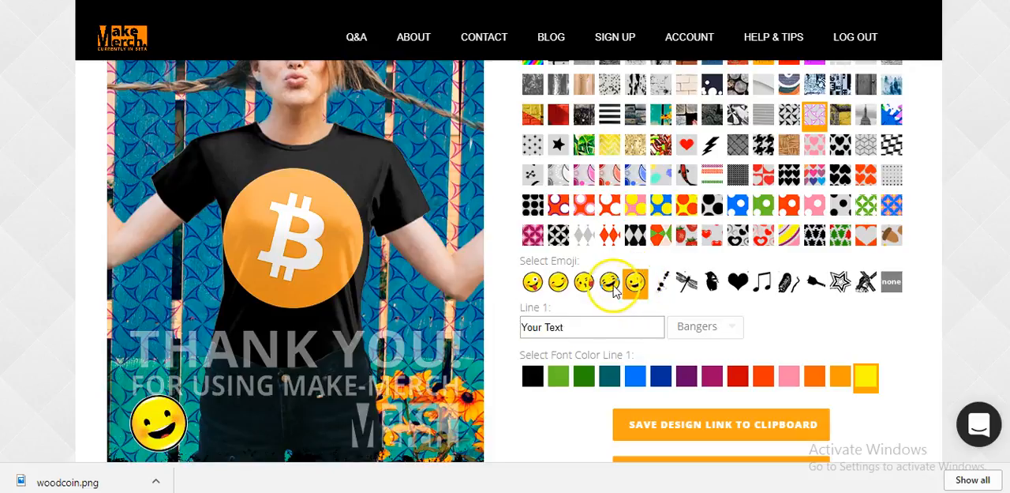
{"action": "left_click", "coordinate": [609, 284]}
{"action": "left_click", "coordinate": [584, 289]}
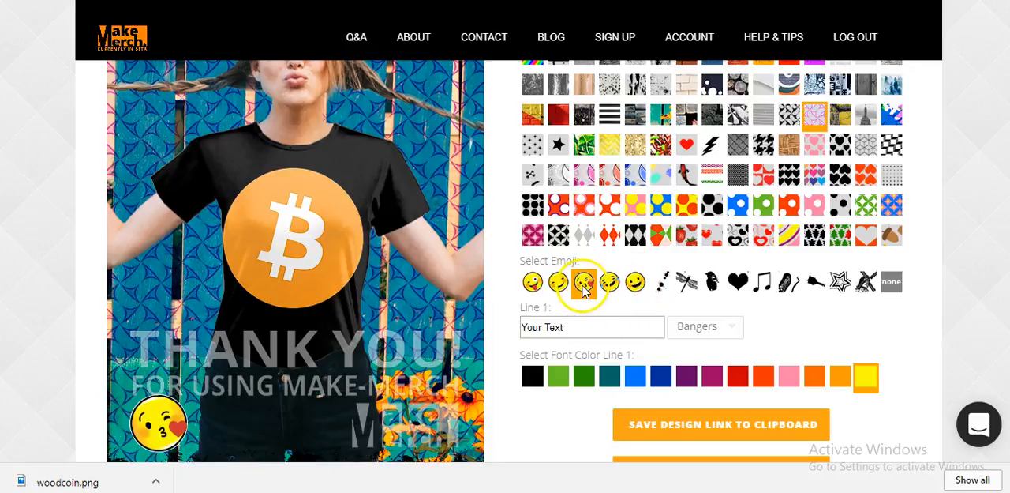
{"action": "left_click", "coordinate": [691, 289]}
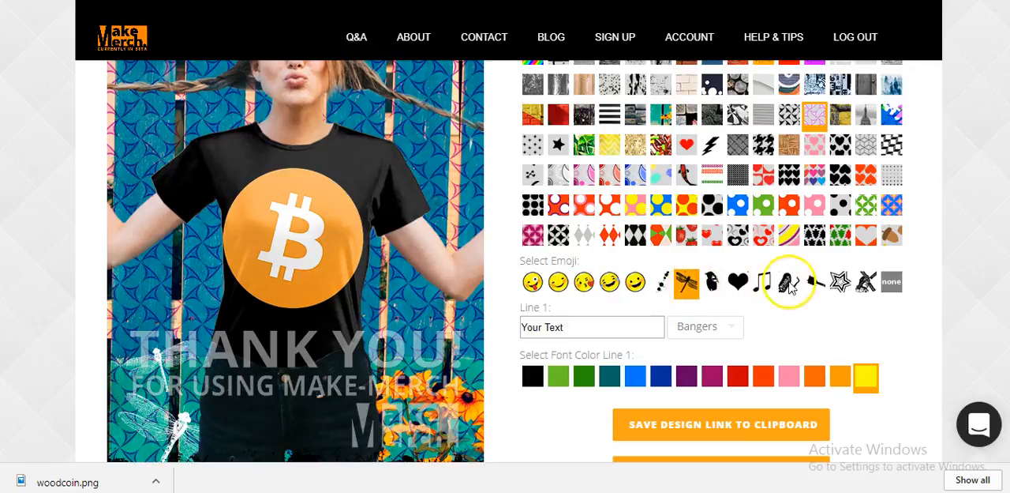
{"action": "left_click", "coordinate": [893, 283]}
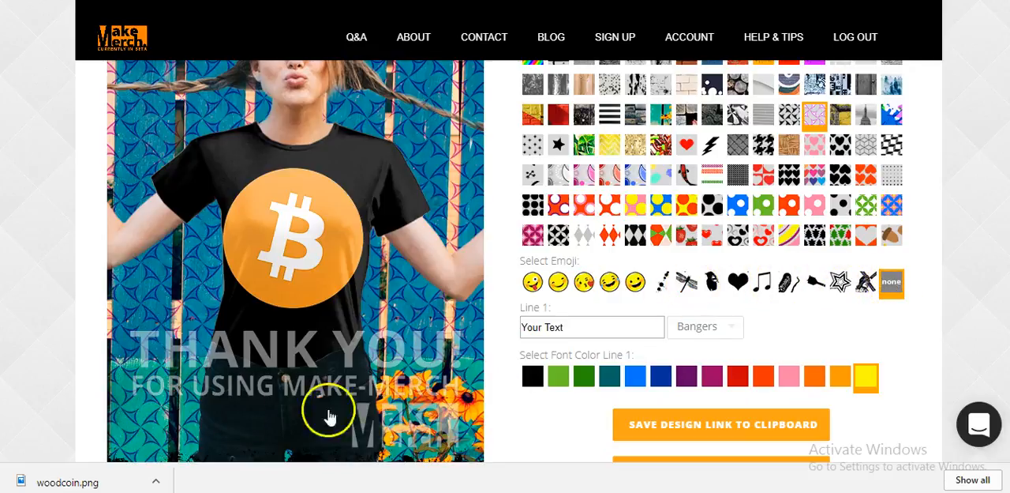
Replace the Line 1 caption with ROCK'N BITCOIN TEE
{"action": "scroll", "coordinate": [774, 278], "scroll_direction": "down", "scroll_amount": 1}
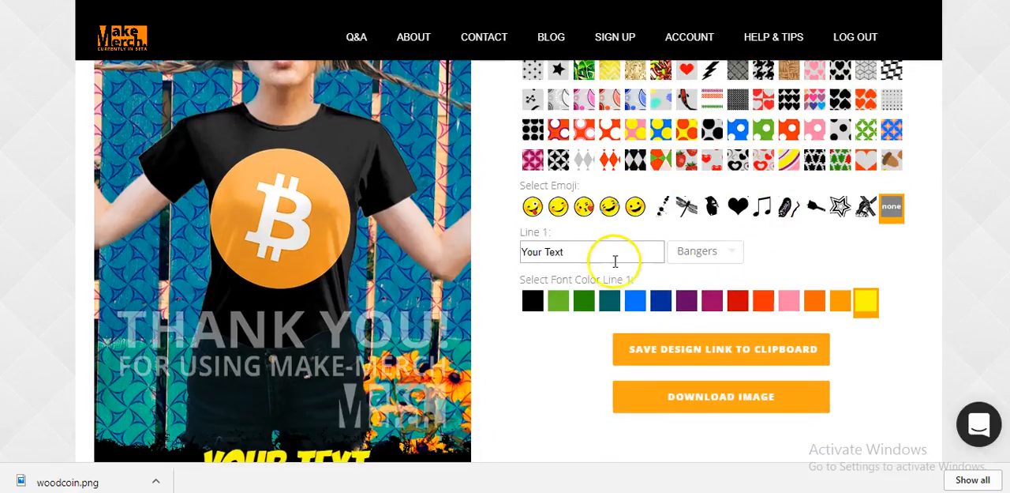
{"action": "left_click_drag", "start_coordinate": [623, 253], "coordinate": [418, 280]}
{"action": "type", "text": "fdsf"}
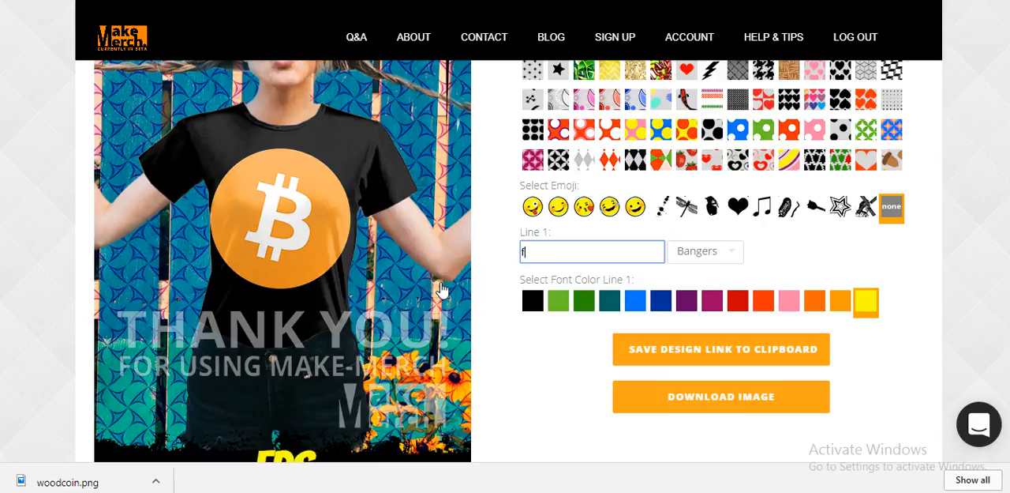
{"action": "scroll", "coordinate": [465, 284], "scroll_direction": "down", "scroll_amount": 1}
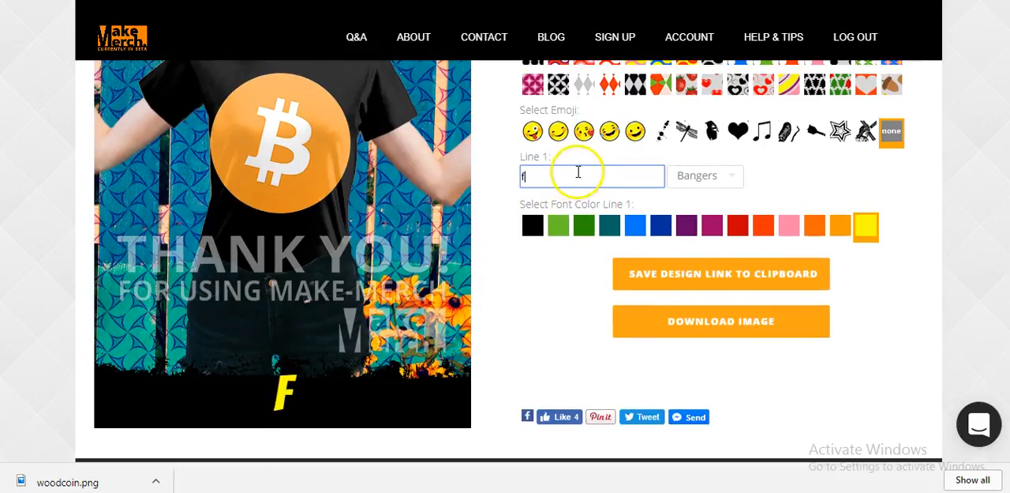
{"action": "type", "text": "ROCK'N BITCOIN TEE"}
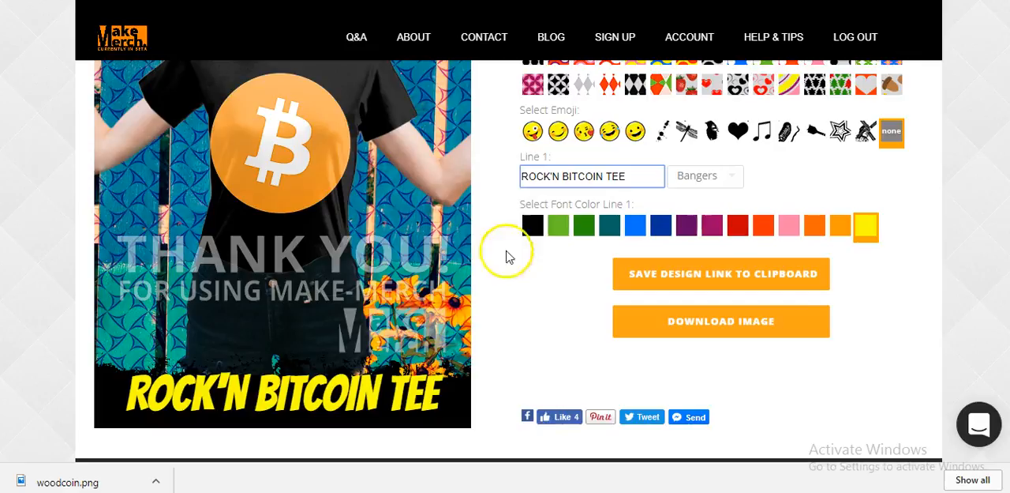
Check the finished lifestyle picture and download it with a custom filename starting with bitcointeeinstagr
{"action": "scroll", "coordinate": [527, 346], "scroll_direction": "up", "scroll_amount": 4}
{"action": "scroll", "coordinate": [993, 136], "scroll_direction": "up", "scroll_amount": 1}
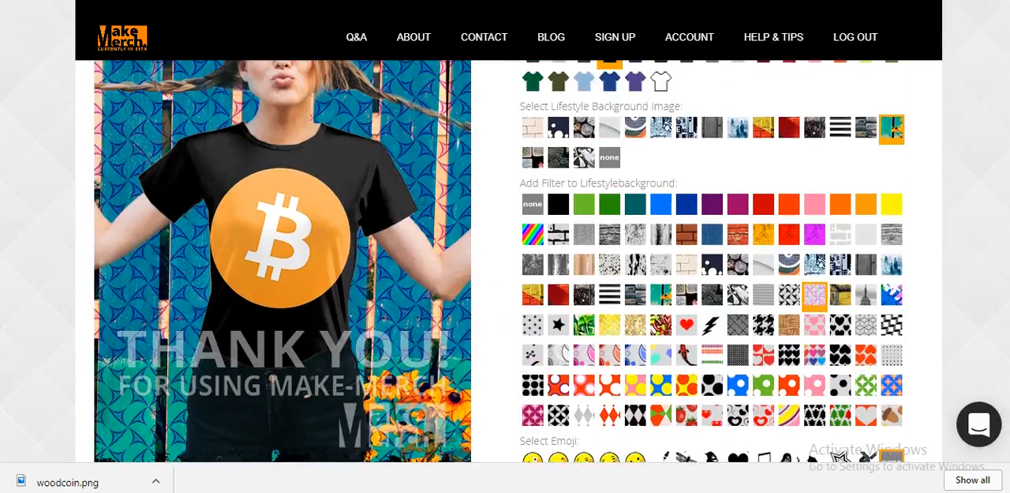
{"action": "scroll", "coordinate": [450, 327], "scroll_direction": "down", "scroll_amount": 2}
{"action": "scroll", "coordinate": [433, 341], "scroll_direction": "down", "scroll_amount": 4}
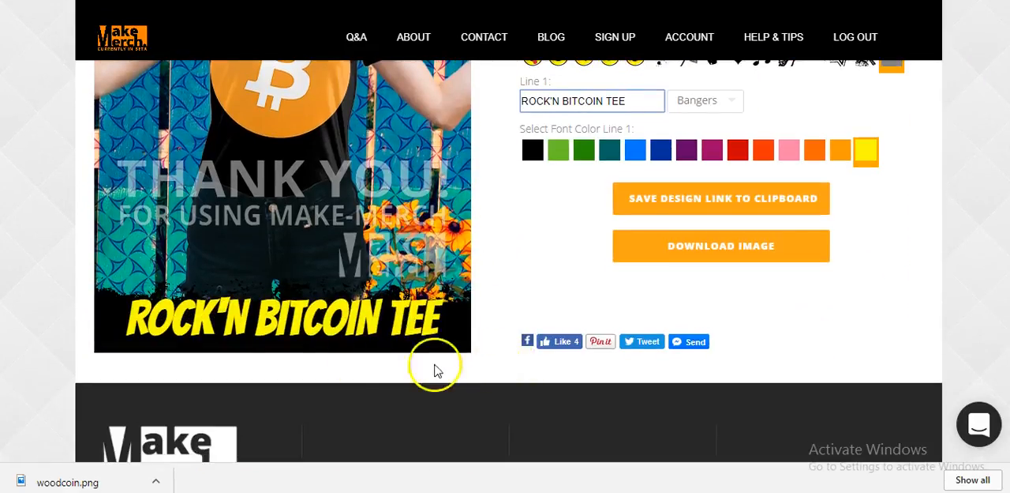
{"action": "scroll", "coordinate": [734, 300], "scroll_direction": "up", "scroll_amount": 2}
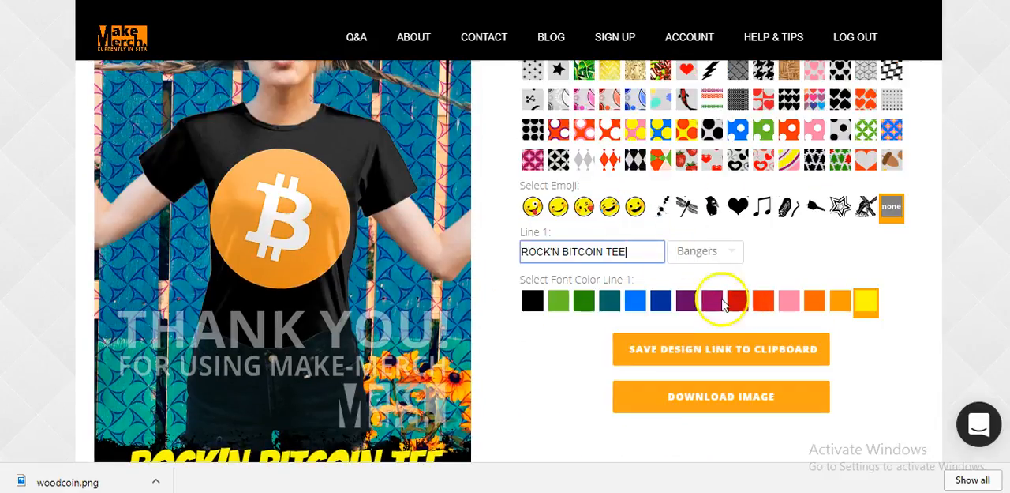
{"action": "scroll", "coordinate": [719, 302], "scroll_direction": "up", "scroll_amount": 2}
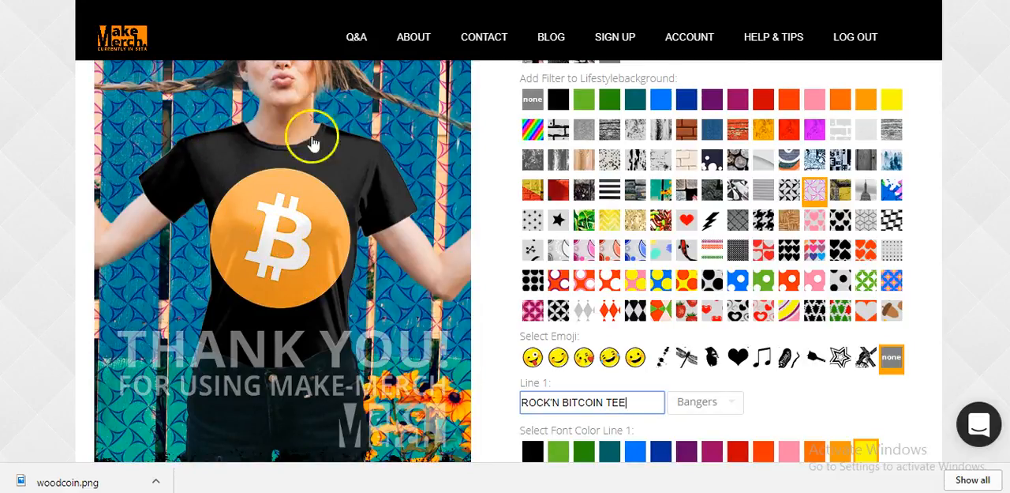
{"action": "scroll", "coordinate": [947, 221], "scroll_direction": "down", "scroll_amount": 3}
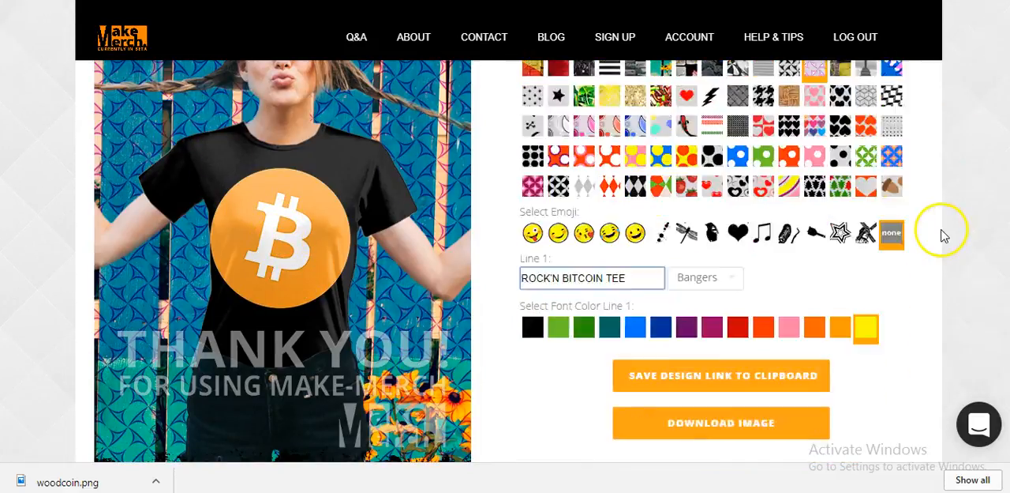
{"action": "left_click", "coordinate": [742, 321]}
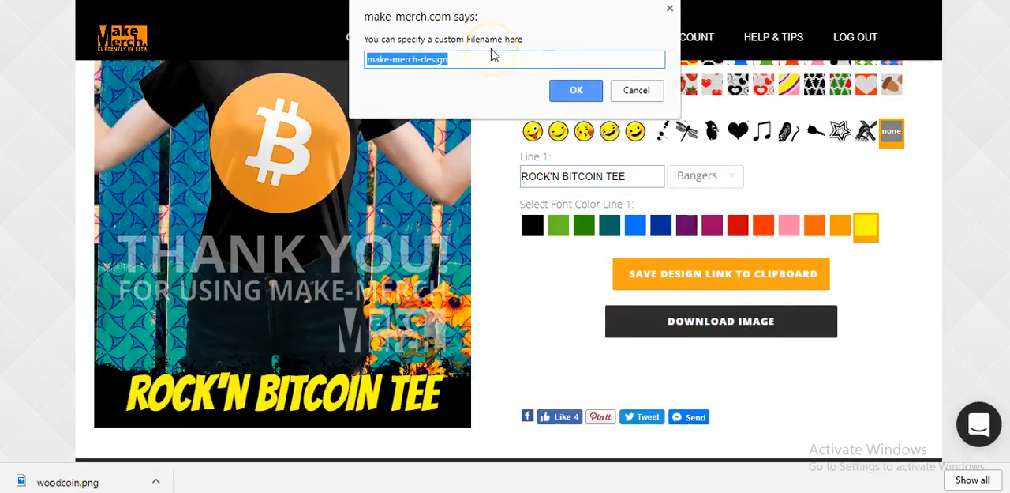
{"action": "type", "text": "bitcointeeinstagramad"}
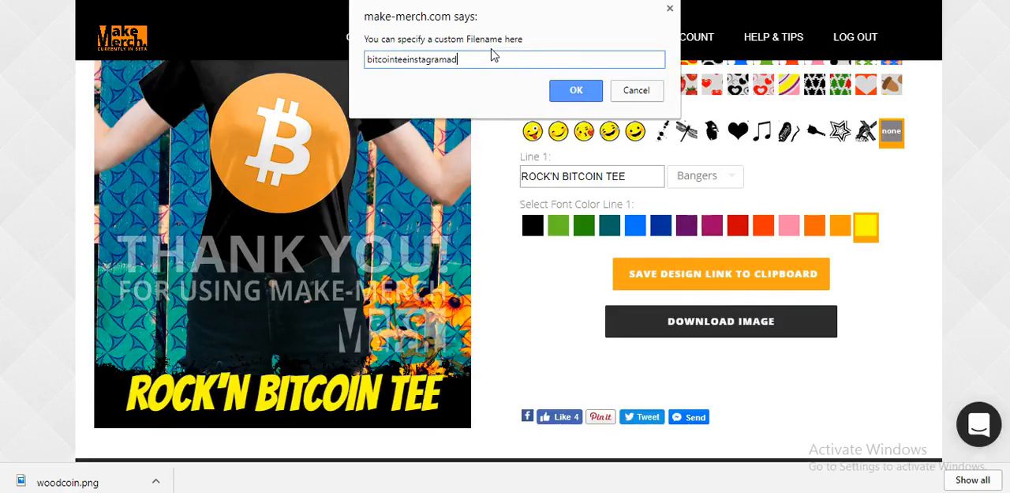
{"action": "key", "text": "Return"}
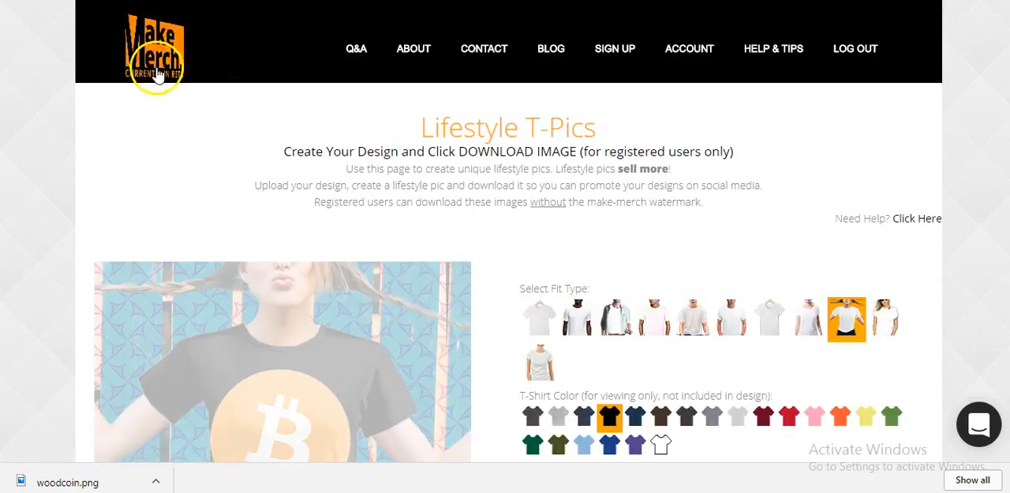
Leave the Lifestyle T-Pics page and return to the template selection on the Make-Merch home page
{"action": "left_click", "coordinate": [158, 75]}
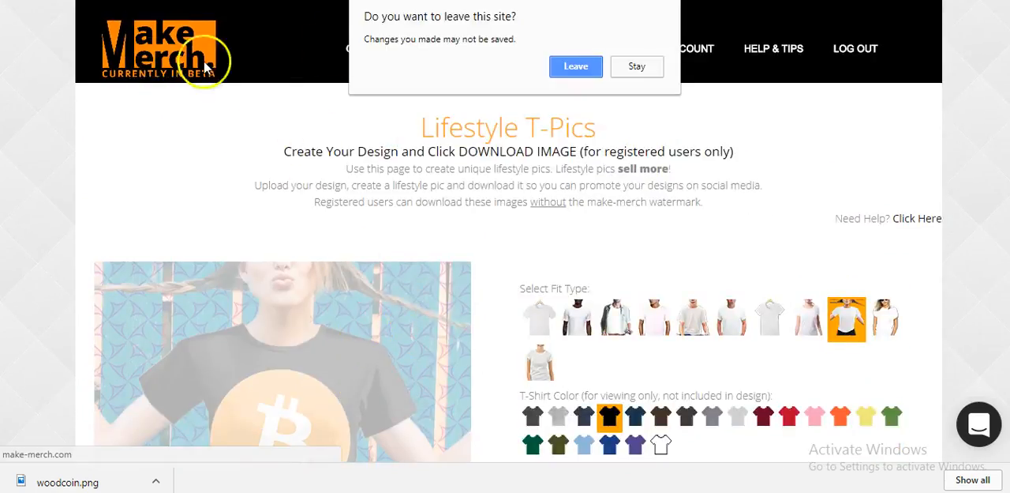
{"action": "left_click", "coordinate": [575, 63]}
{"action": "left_click", "coordinate": [570, 67]}
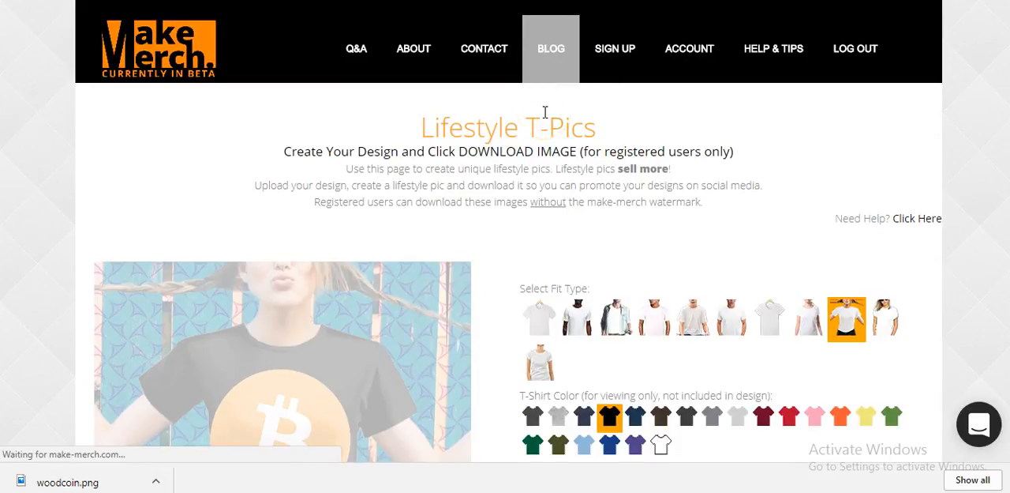
{"action": "scroll", "coordinate": [679, 244], "scroll_direction": "down", "scroll_amount": 1}
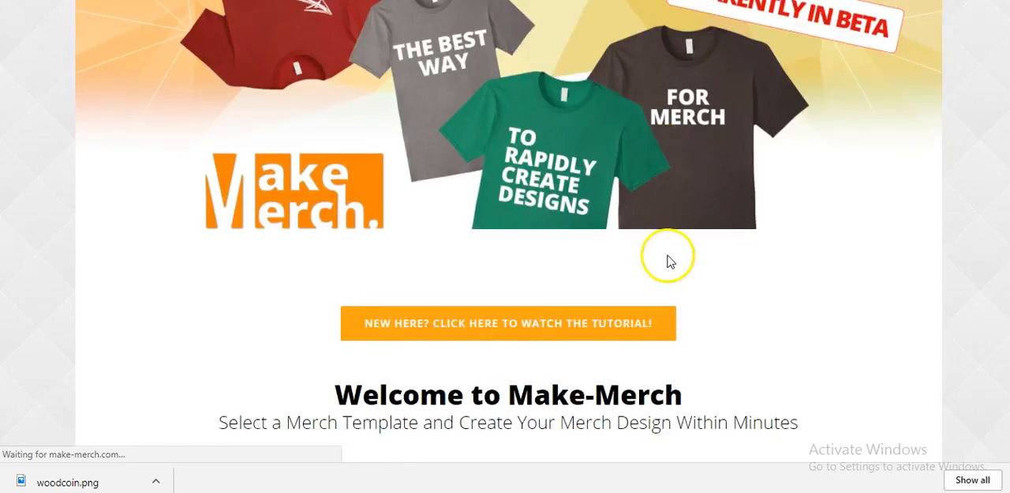
{"action": "scroll", "coordinate": [670, 261], "scroll_direction": "down", "scroll_amount": 2}
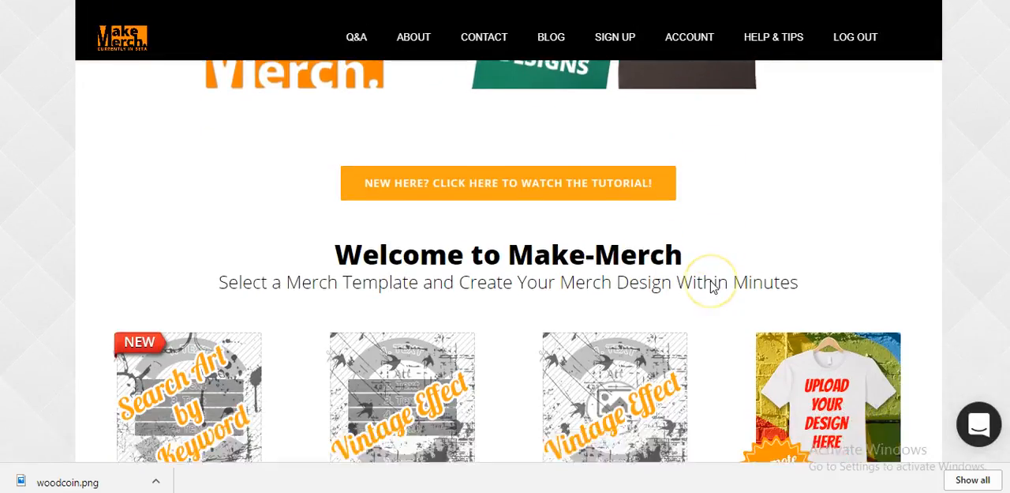
Open the Q&A page and read the answers on copyright, Amazon approval, free trials and account sharing
{"action": "scroll", "coordinate": [713, 287], "scroll_direction": "down", "scroll_amount": 2}
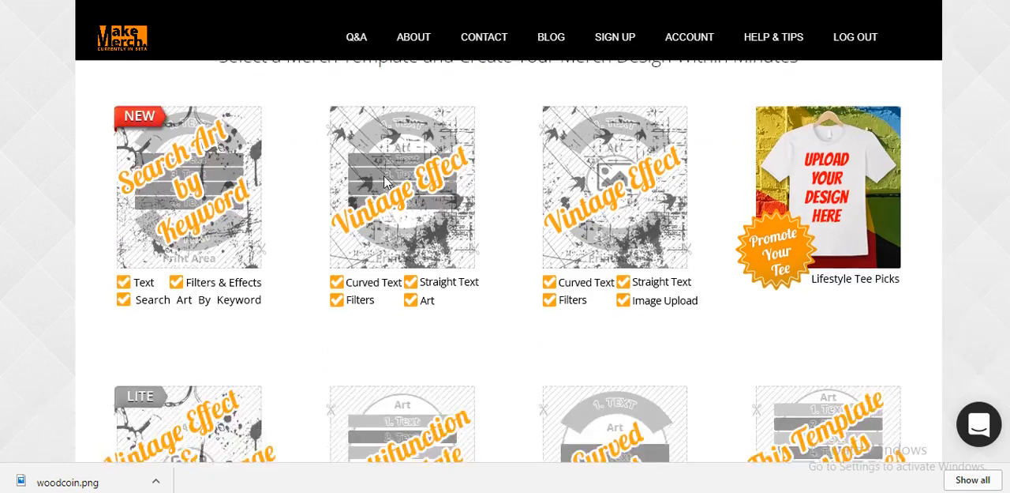
{"action": "left_click", "coordinate": [357, 38]}
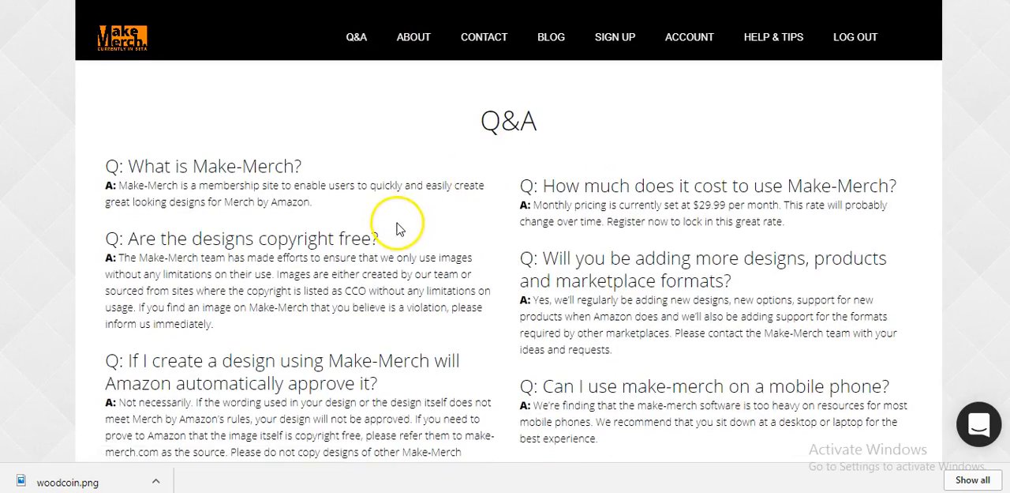
{"action": "scroll", "coordinate": [400, 242], "scroll_direction": "down", "scroll_amount": 1}
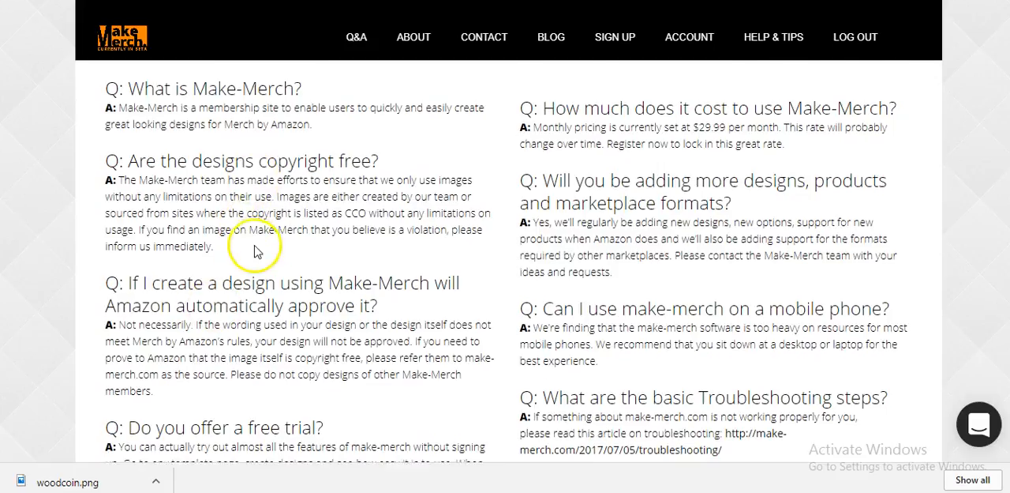
{"action": "scroll", "coordinate": [257, 229], "scroll_direction": "down", "scroll_amount": 1}
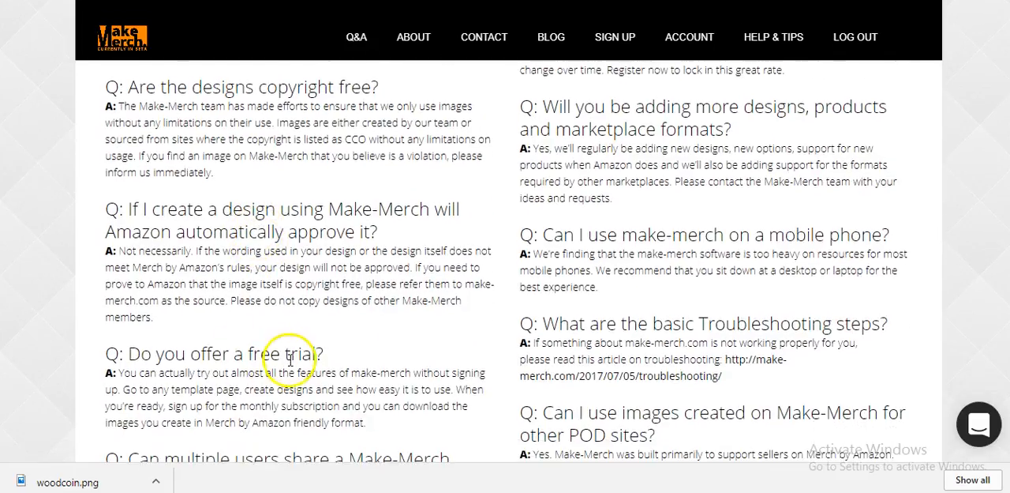
{"action": "scroll", "coordinate": [284, 364], "scroll_direction": "down", "scroll_amount": 2}
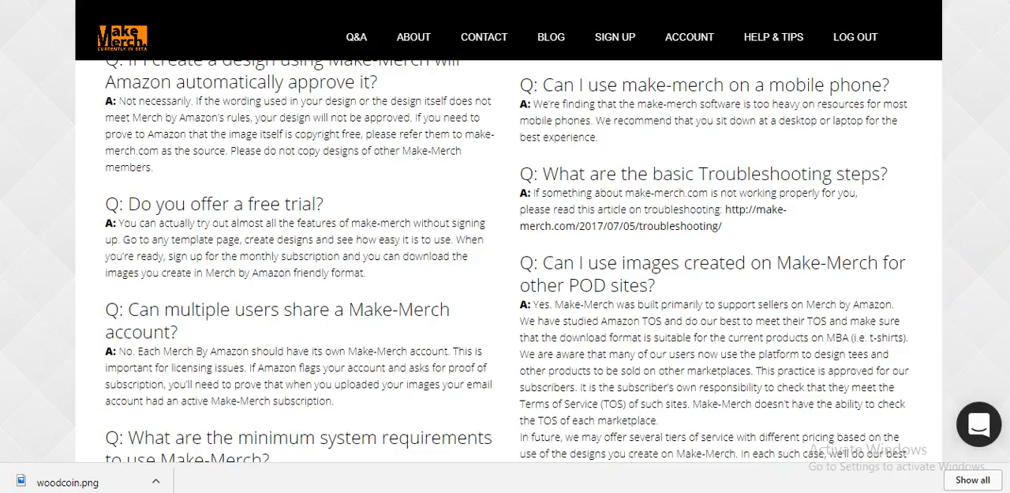
{"action": "left_click", "coordinate": [1000, 480]}
{"action": "scroll", "coordinate": [492, 293], "scroll_direction": "down", "scroll_amount": 2}
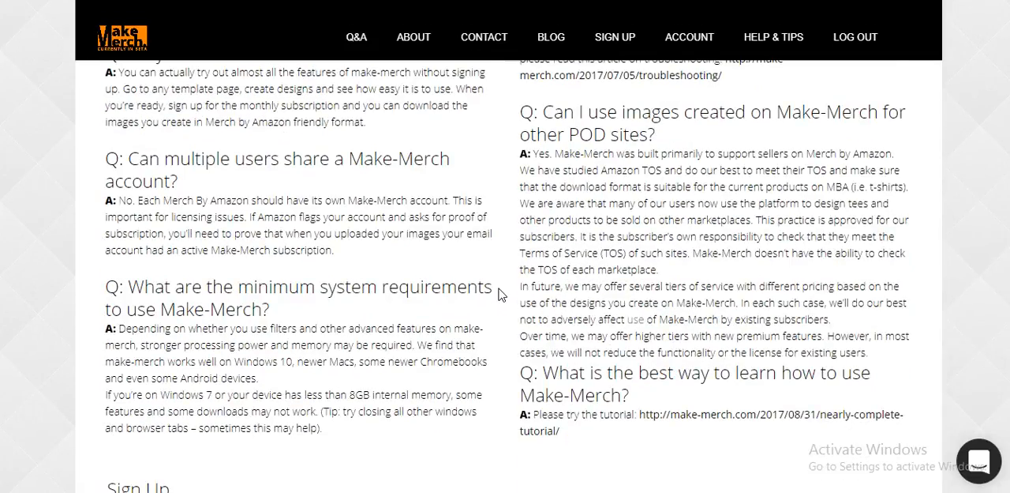
Read the Q&A answers on new formats, mobile use, troubleshooting, other POD sites and learning to use Make-Merch
{"action": "scroll", "coordinate": [499, 294], "scroll_direction": "up", "scroll_amount": 5}
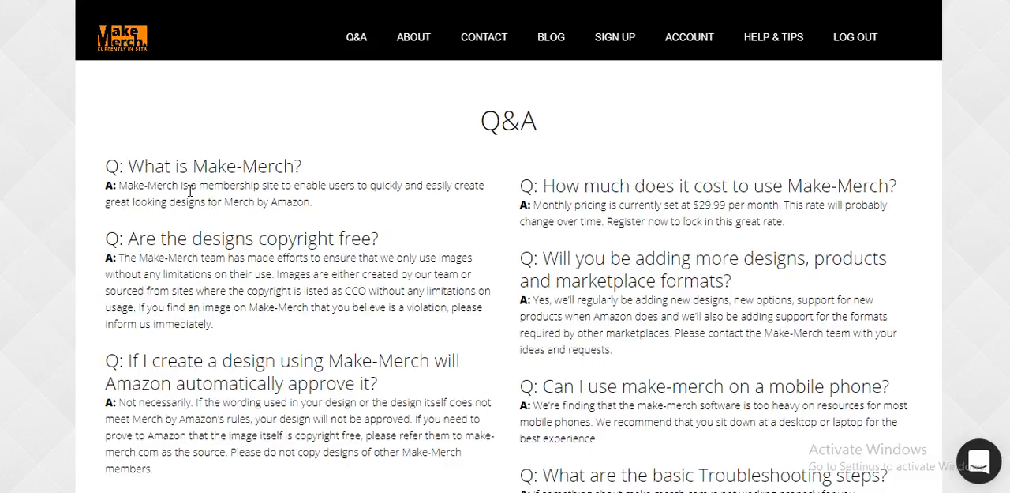
{"action": "scroll", "coordinate": [469, 172], "scroll_direction": "down", "scroll_amount": 1}
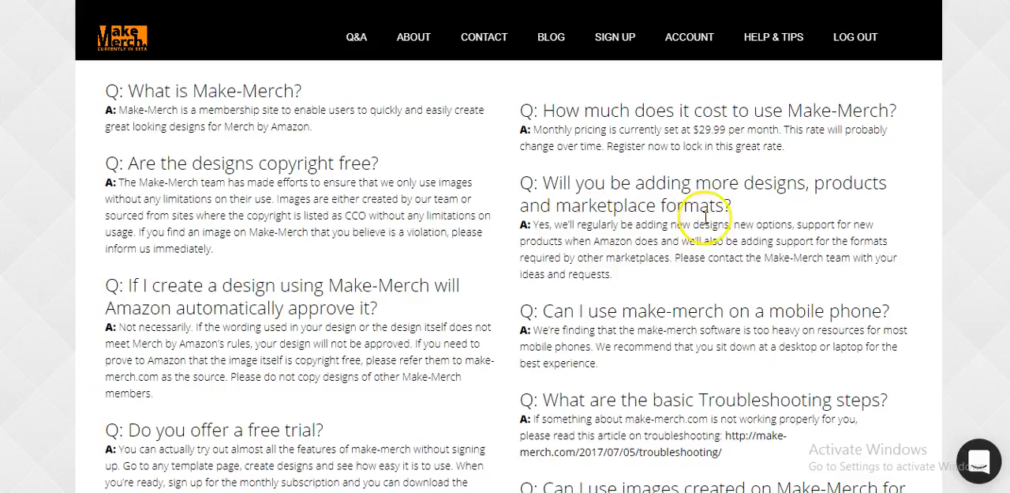
{"action": "scroll", "coordinate": [786, 233], "scroll_direction": "down", "scroll_amount": 1}
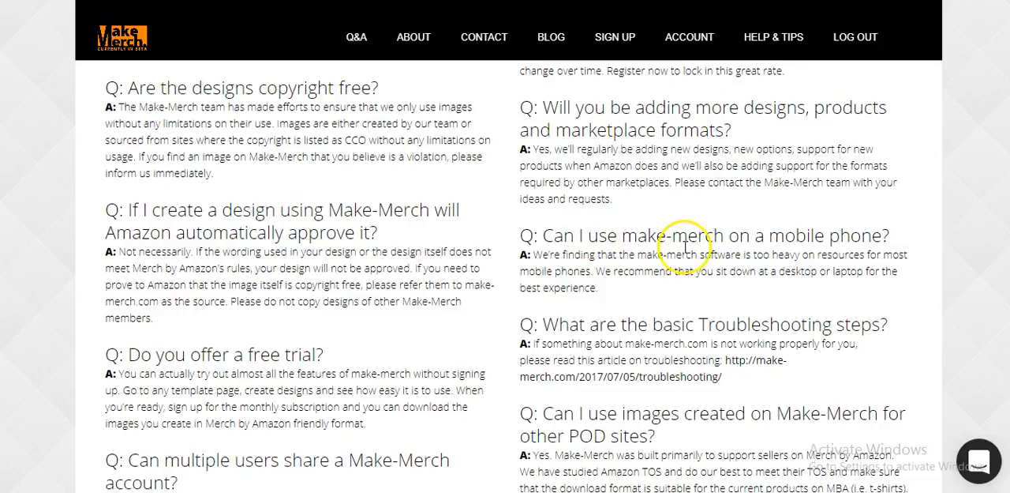
{"action": "scroll", "coordinate": [681, 250], "scroll_direction": "down", "scroll_amount": 1}
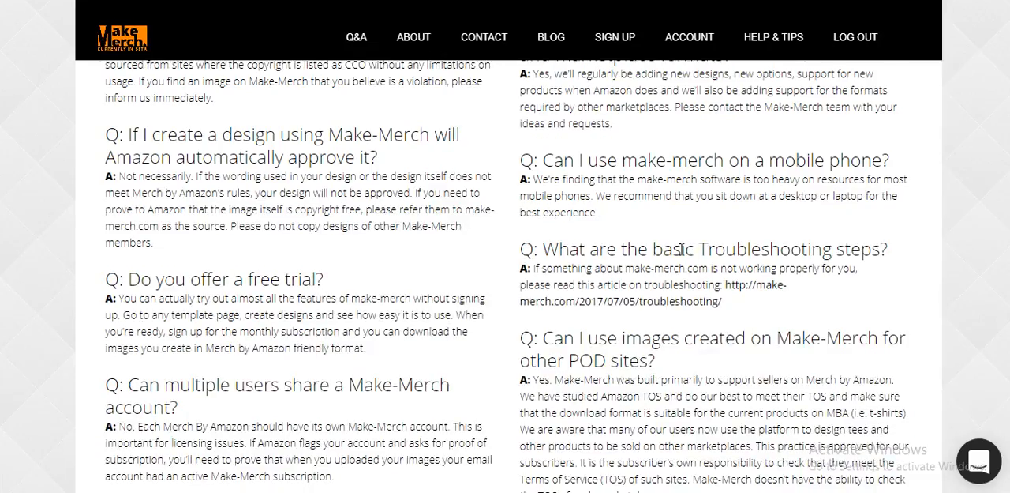
{"action": "scroll", "coordinate": [683, 249], "scroll_direction": "down", "scroll_amount": 2}
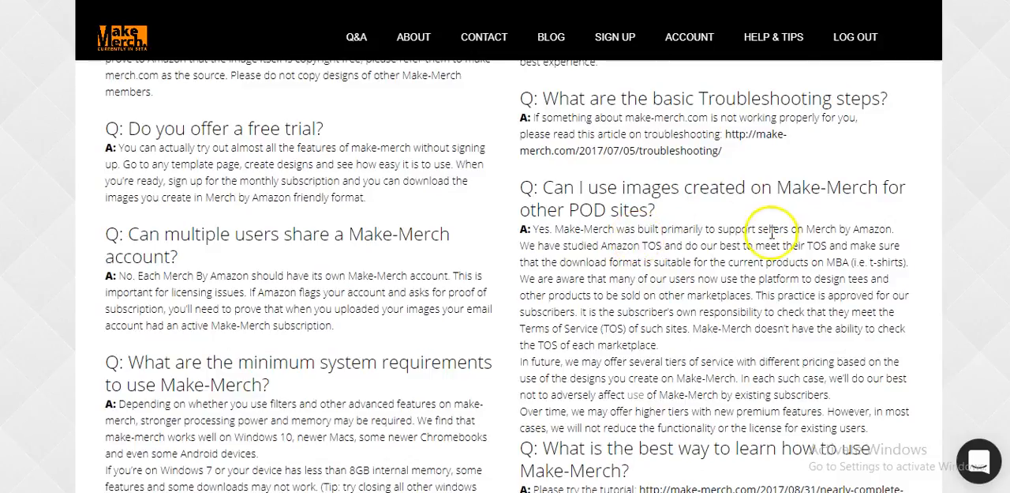
{"action": "scroll", "coordinate": [769, 235], "scroll_direction": "down", "scroll_amount": 2}
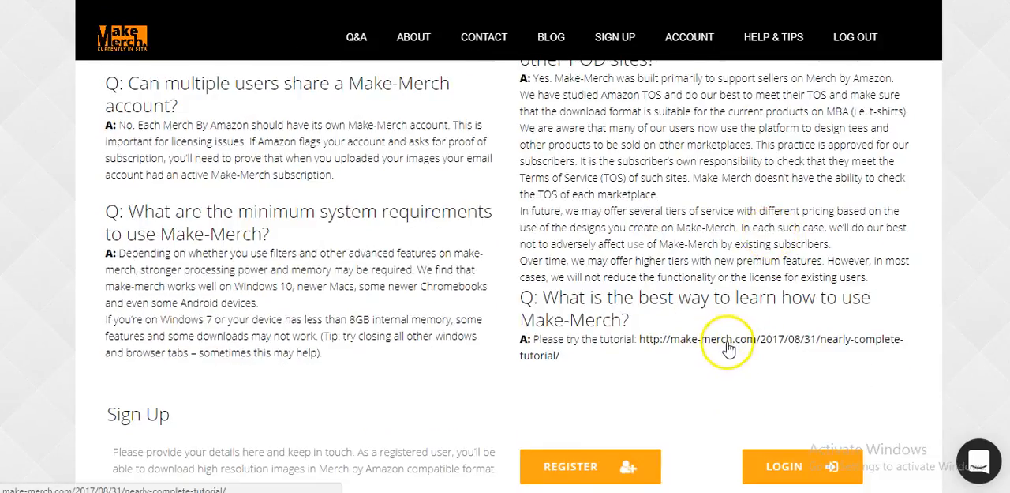
{"action": "scroll", "coordinate": [705, 354], "scroll_direction": "up", "scroll_amount": 6}
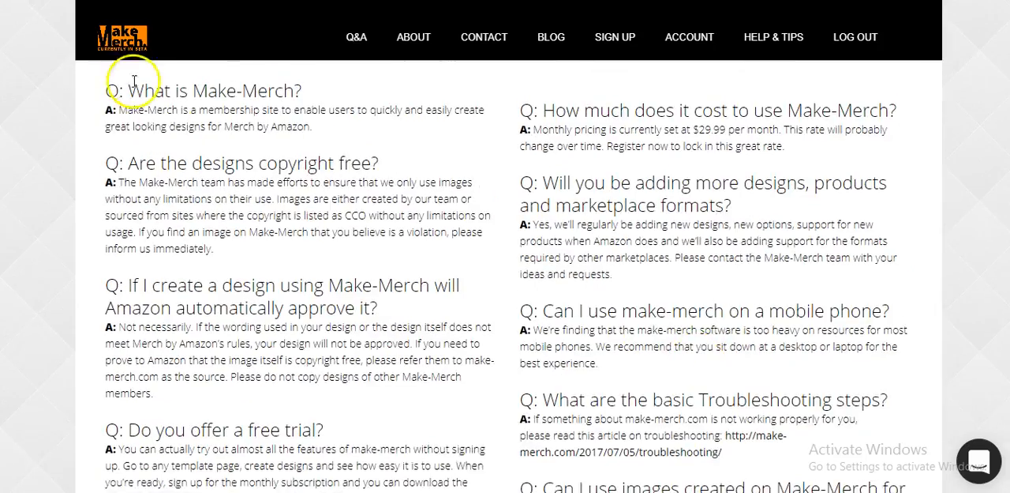
Return to the Make-Merch home page and look over the available merch templates
{"action": "left_click", "coordinate": [118, 41]}
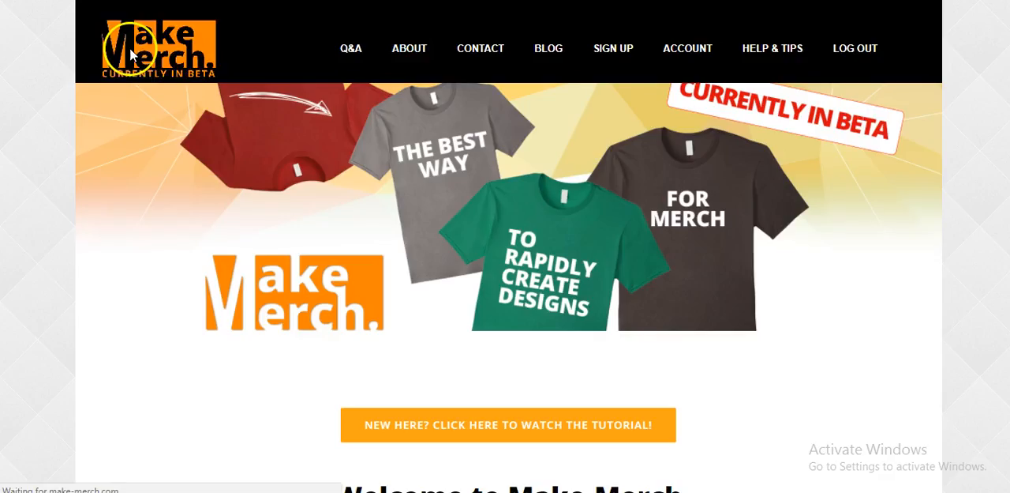
{"action": "left_click", "coordinate": [200, 136]}
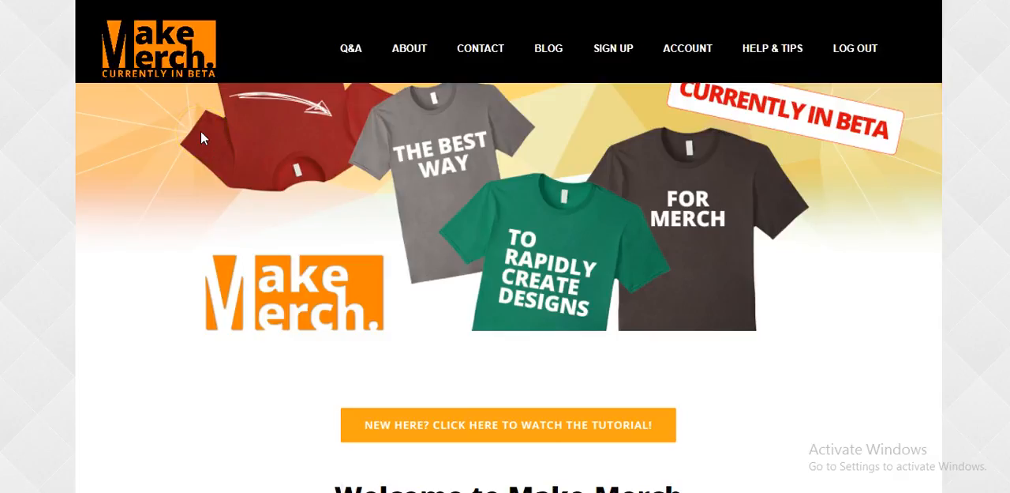
{"action": "scroll", "coordinate": [390, 150], "scroll_direction": "down", "scroll_amount": 7}
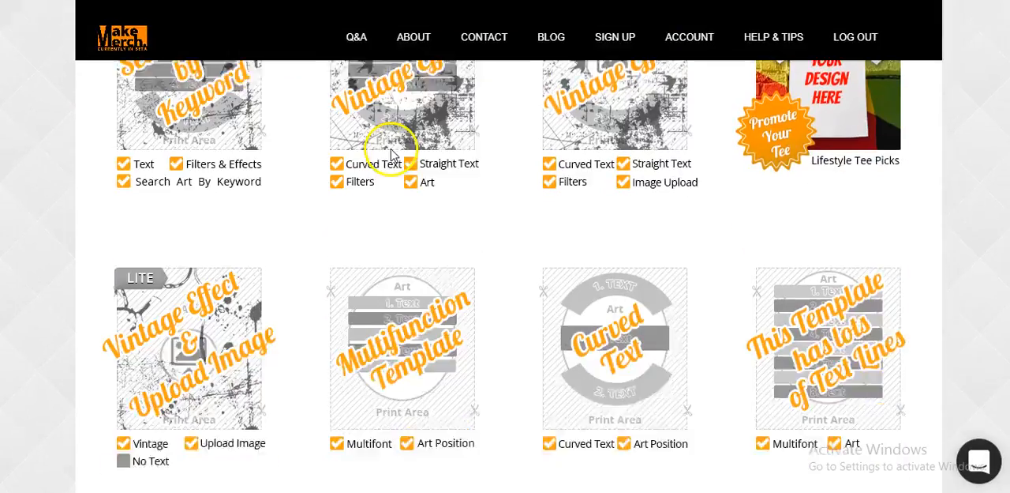
{"action": "scroll", "coordinate": [390, 150], "scroll_direction": "up", "scroll_amount": 2}
{"action": "scroll", "coordinate": [574, 173], "scroll_direction": "down", "scroll_amount": 5}
{"action": "scroll", "coordinate": [574, 174], "scroll_direction": "up", "scroll_amount": 5}
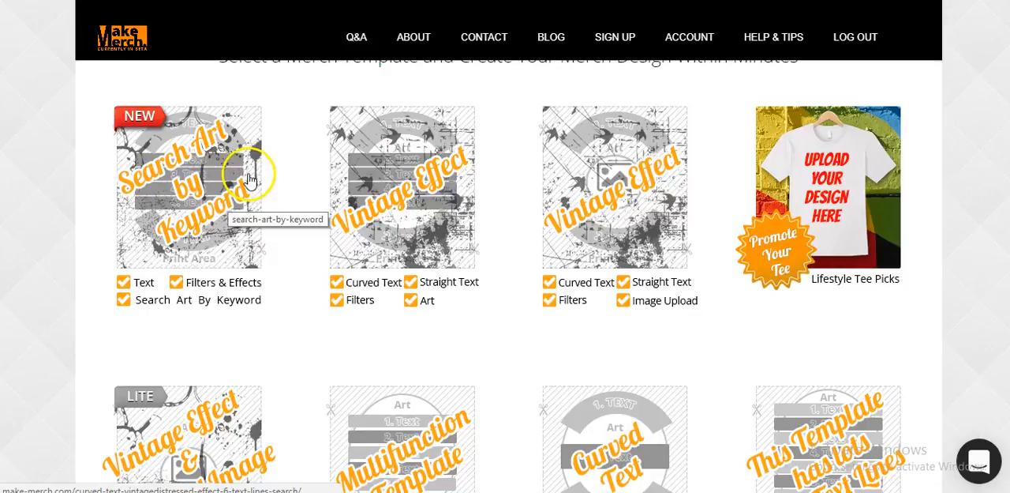
{"action": "scroll", "coordinate": [656, 222], "scroll_direction": "down", "scroll_amount": 3}
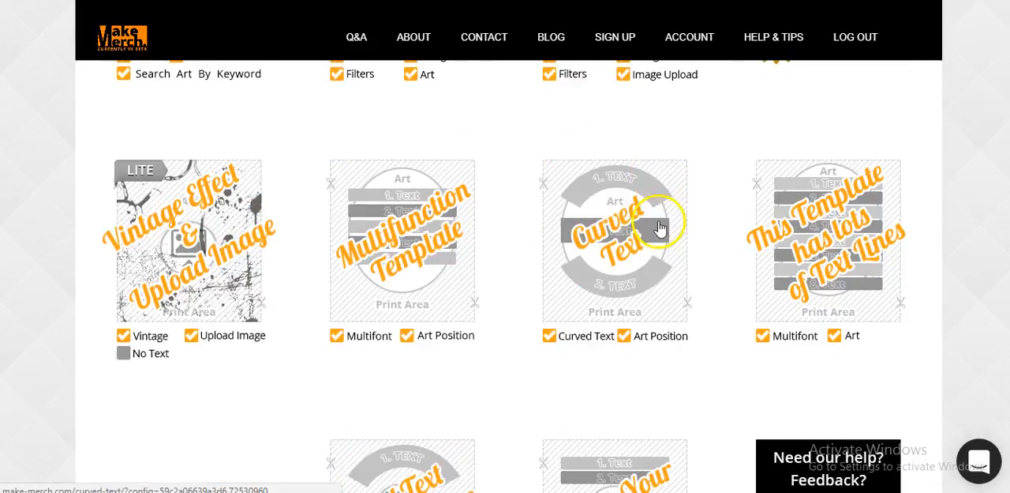
{"action": "scroll", "coordinate": [660, 229], "scroll_direction": "down", "scroll_amount": 3}
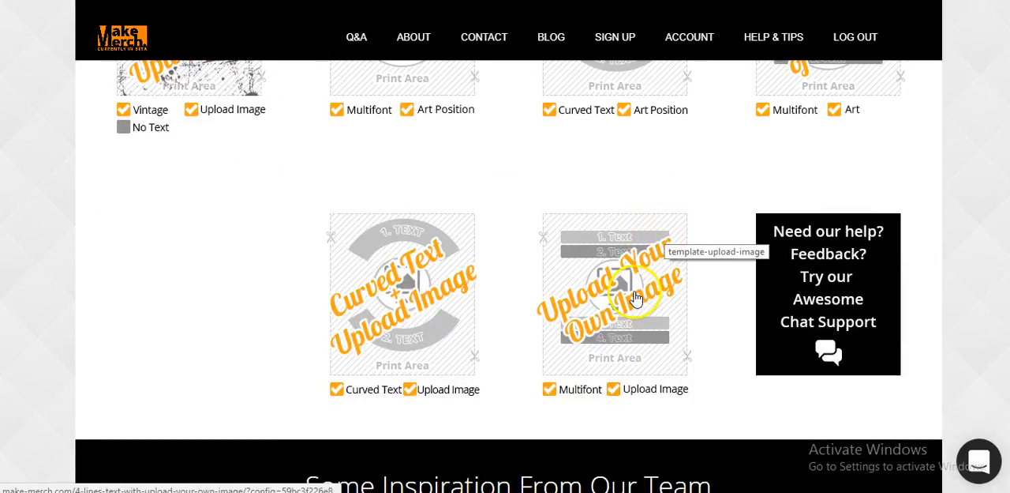
Open the Santa silhouette design reading #HO X 3 from the team's inspiration designs as a starting point
{"action": "scroll", "coordinate": [492, 293], "scroll_direction": "down", "scroll_amount": 3}
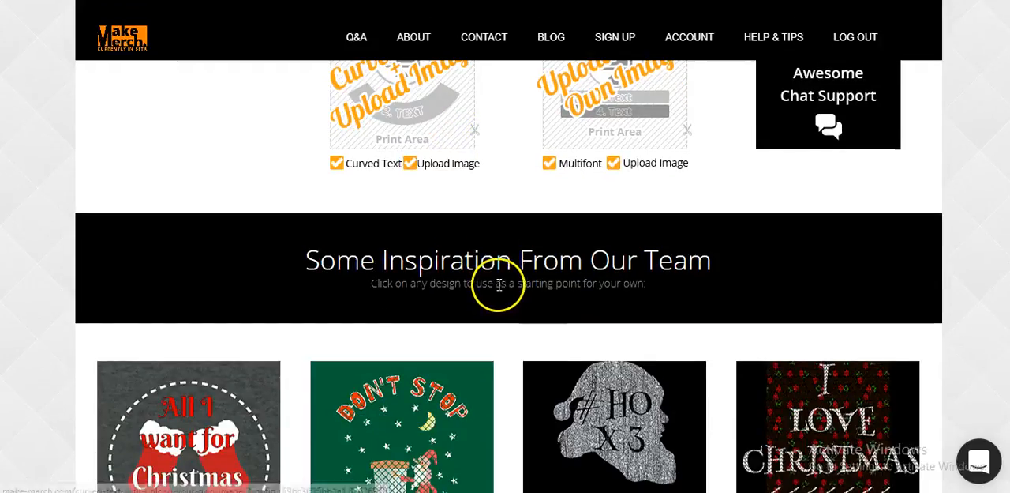
{"action": "scroll", "coordinate": [498, 284], "scroll_direction": "down", "scroll_amount": 2}
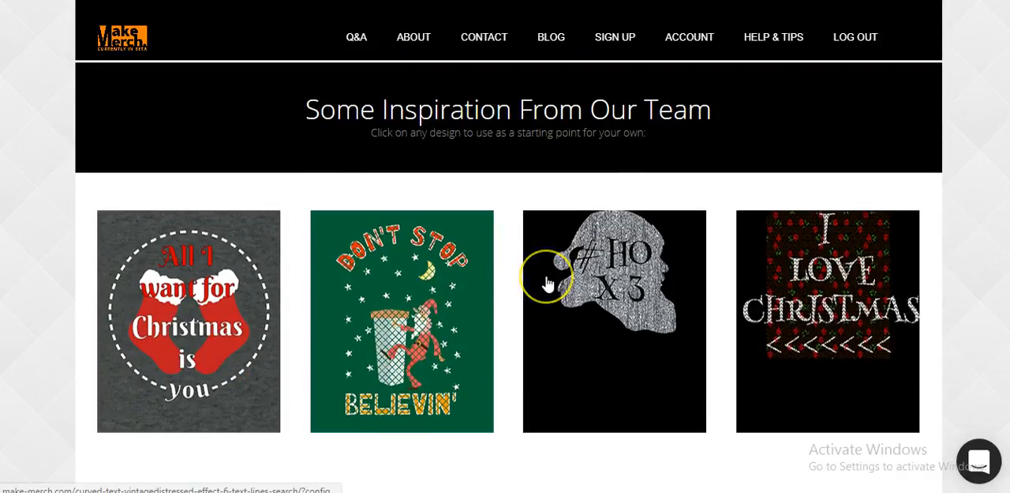
{"action": "scroll", "coordinate": [547, 283], "scroll_direction": "down", "scroll_amount": 2}
{"action": "scroll", "coordinate": [545, 282], "scroll_direction": "up", "scroll_amount": 1}
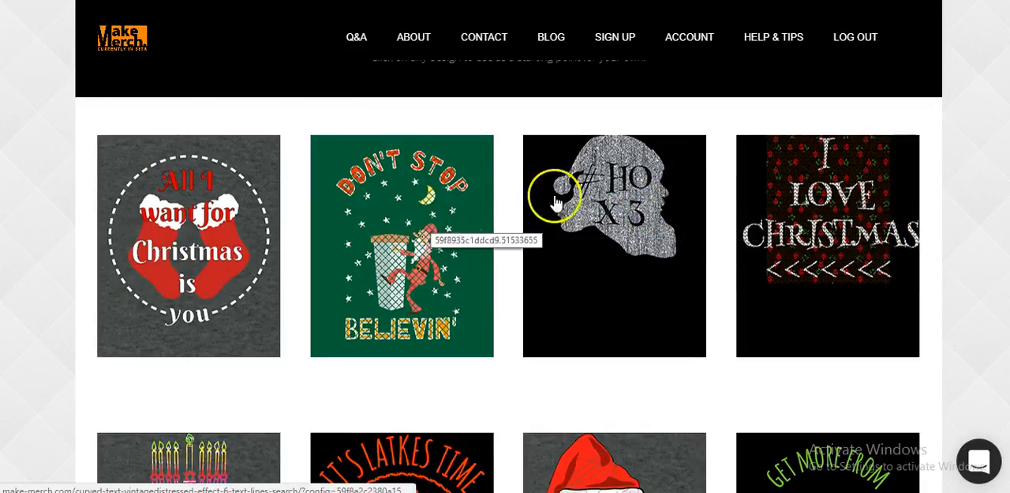
{"action": "left_click", "coordinate": [616, 188]}
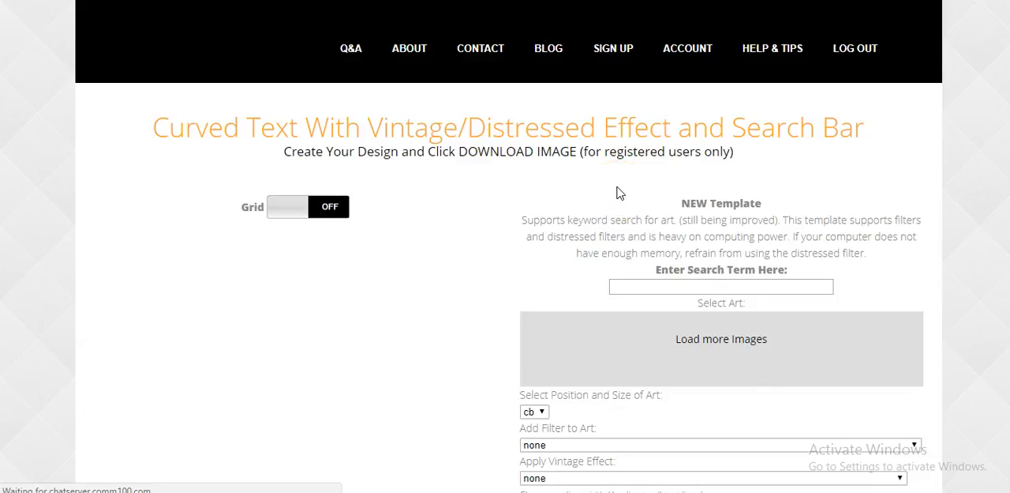
{"action": "left_click", "coordinate": [534, 122]}
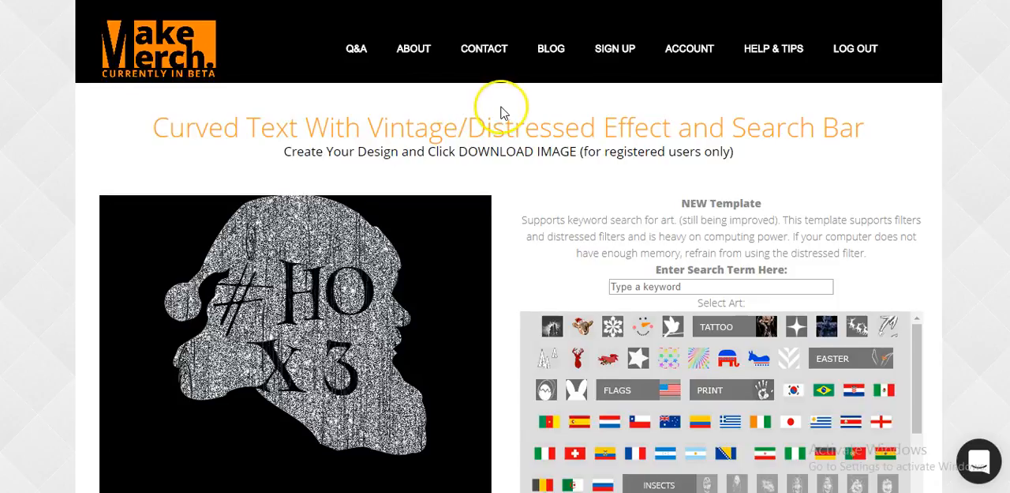
Try the Line 3 text adjustments, nudging #HO sideways and back and changing its size down and up
{"action": "scroll", "coordinate": [502, 117], "scroll_direction": "down", "scroll_amount": 1}
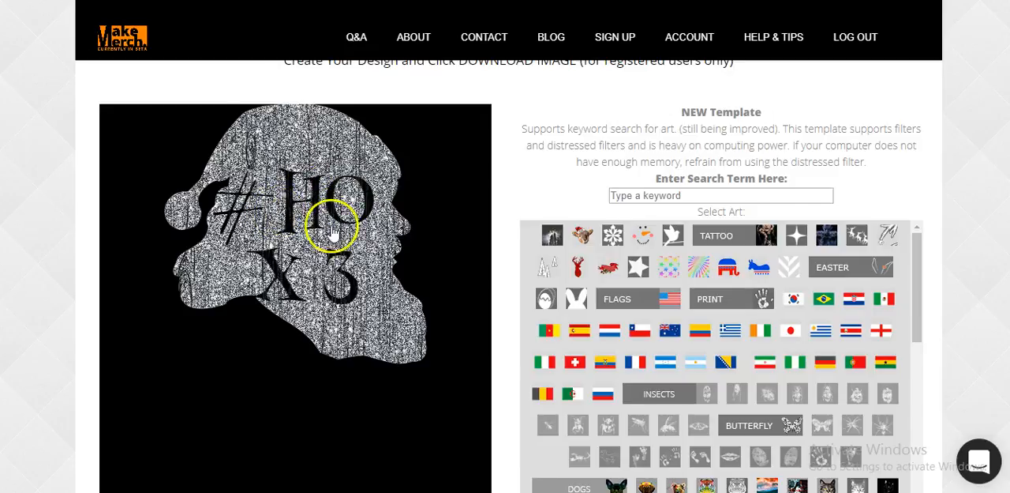
{"action": "scroll", "coordinate": [425, 223], "scroll_direction": "down", "scroll_amount": 10}
{"action": "scroll", "coordinate": [585, 260], "scroll_direction": "down", "scroll_amount": 3}
{"action": "scroll", "coordinate": [585, 260], "scroll_direction": "down", "scroll_amount": 1}
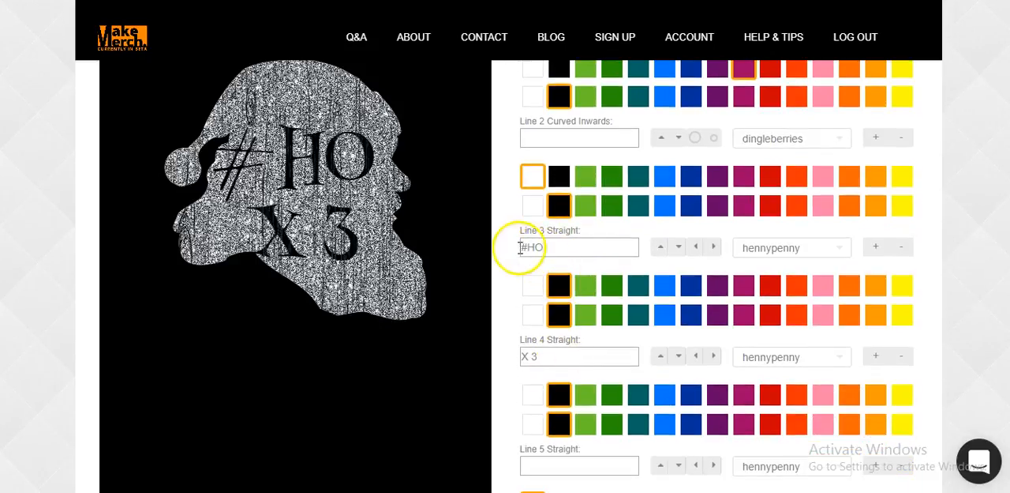
{"action": "left_click", "coordinate": [714, 248]}
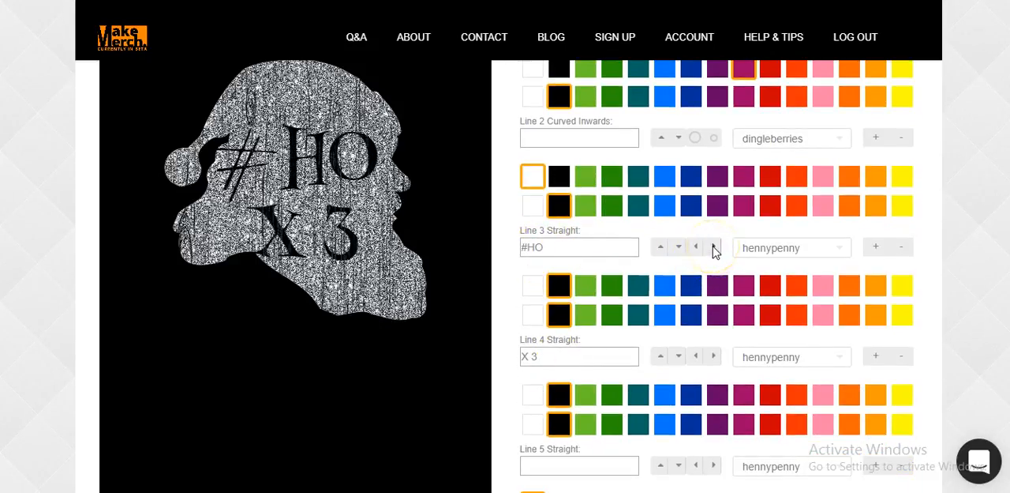
{"action": "left_click", "coordinate": [696, 247]}
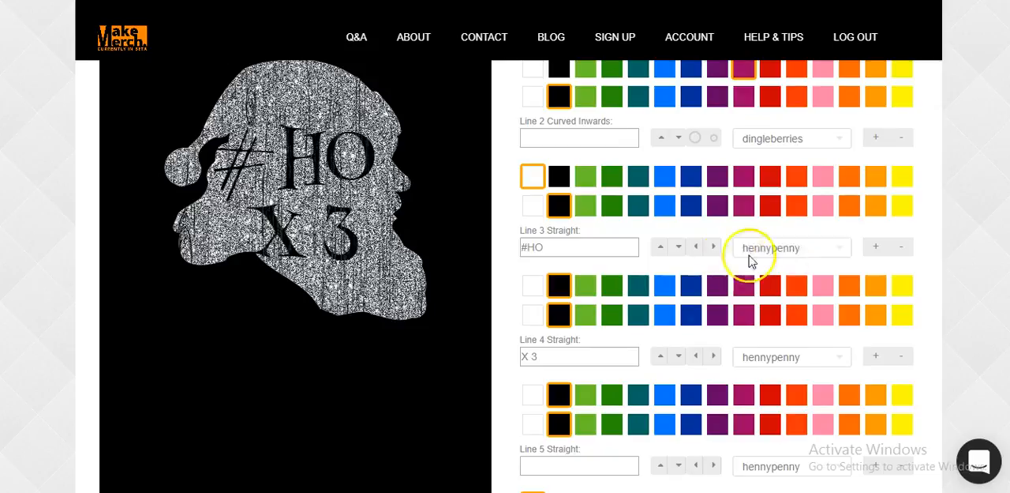
{"action": "left_click", "coordinate": [902, 249]}
{"action": "left_click", "coordinate": [876, 250]}
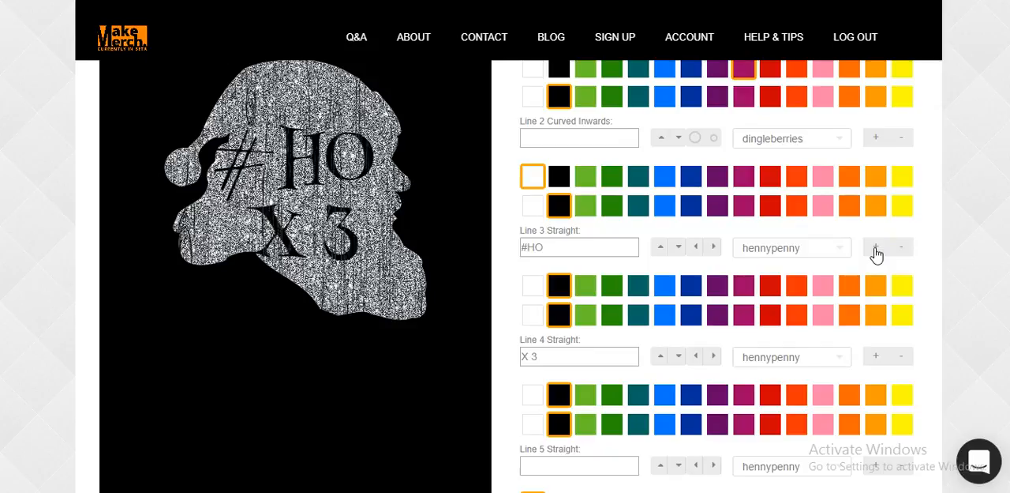
{"action": "left_click", "coordinate": [900, 251]}
{"action": "left_click", "coordinate": [831, 249]}
Change the Line 3 text to #XMAS
{"action": "left_click", "coordinate": [579, 249]}
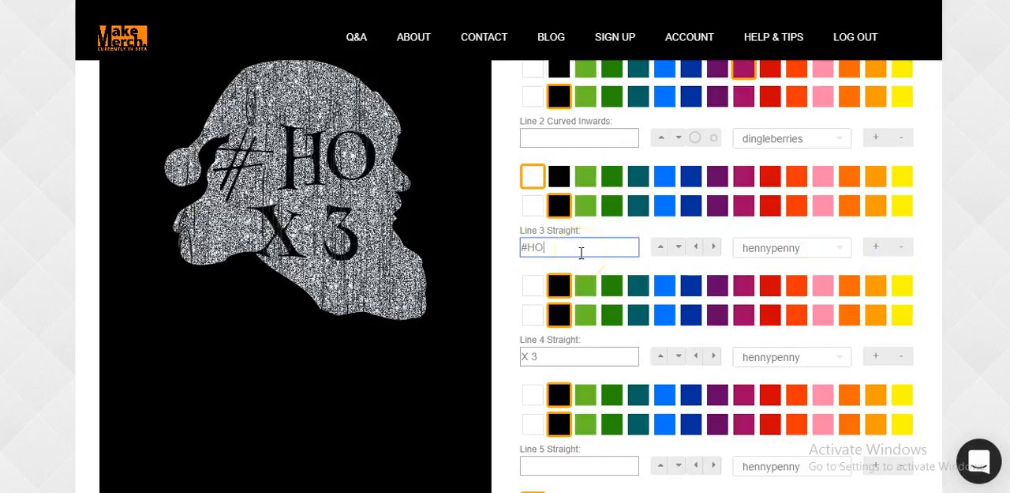
{"action": "key", "text": "BackSpace"}
{"action": "key", "text": "BackSpace"}
{"action": "type", "text": "XMAS"}
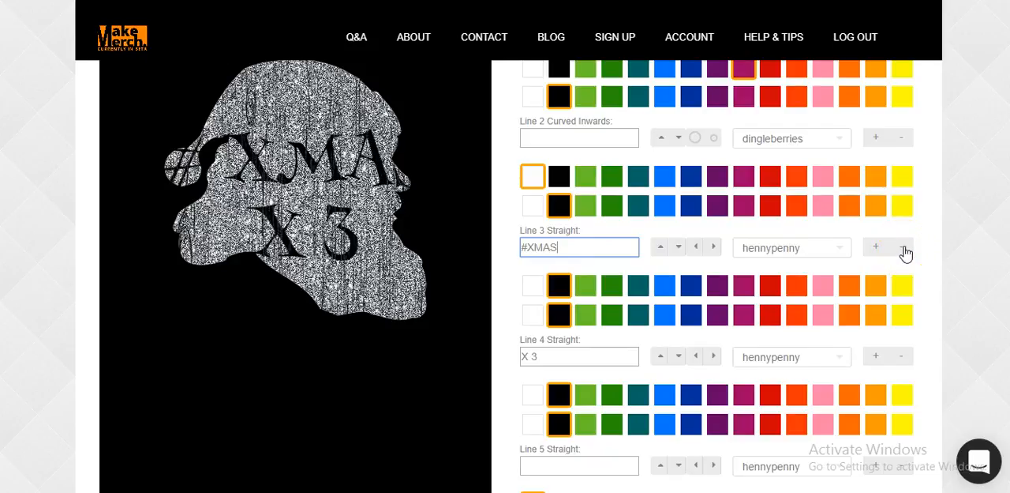
{"action": "left_click", "coordinate": [843, 246]}
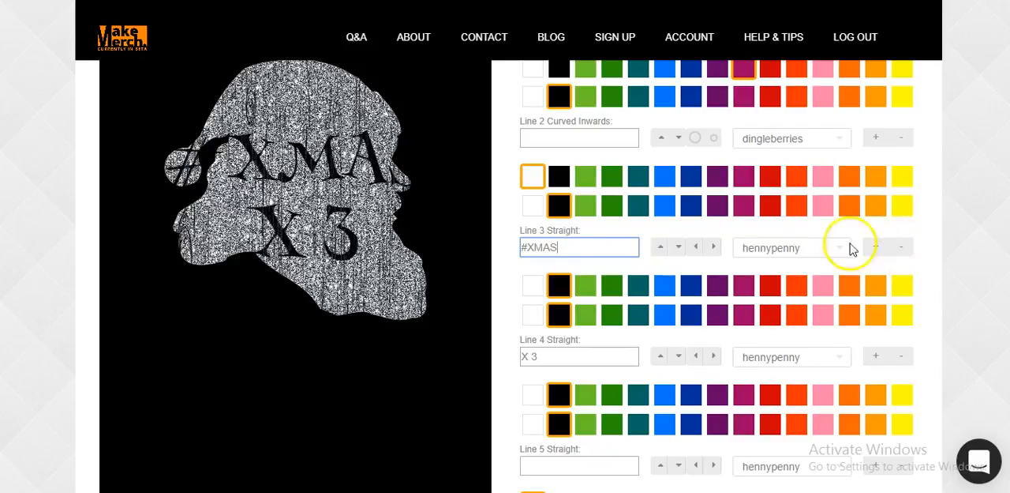
Replace the Line 3 text with #HOHO and choose dark green as Line 2's second colour
{"action": "left_click", "coordinate": [595, 247]}
{"action": "left_click_drag", "start_coordinate": [594, 248], "coordinate": [505, 271]}
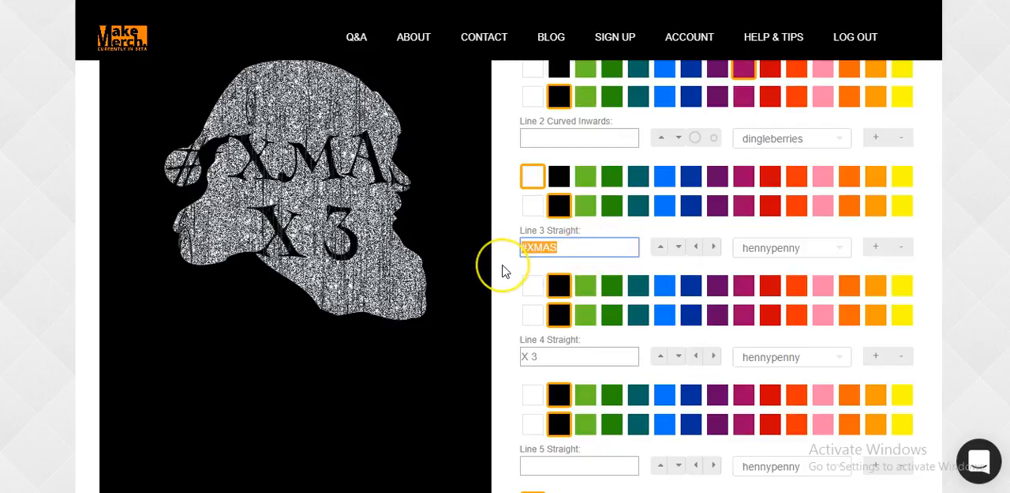
{"action": "type", "text": "#HOHO"}
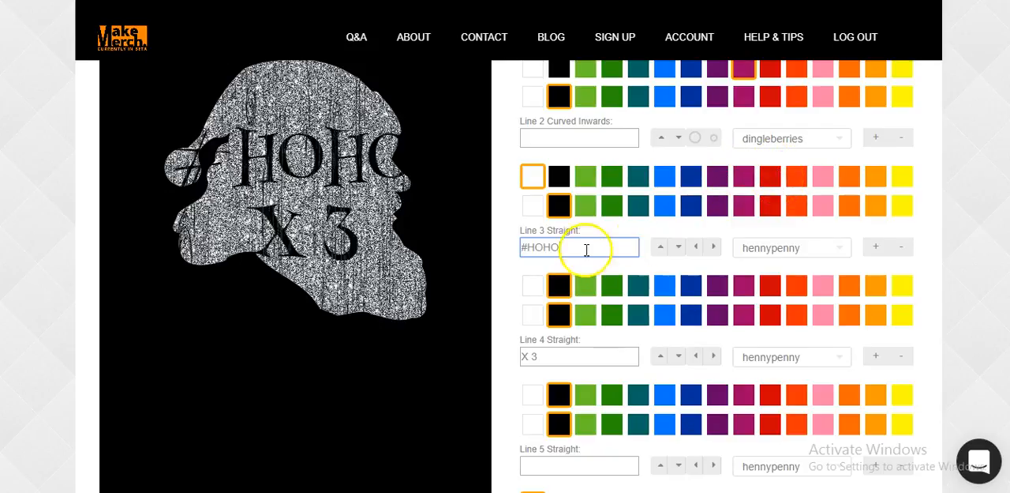
{"action": "left_click", "coordinate": [616, 210]}
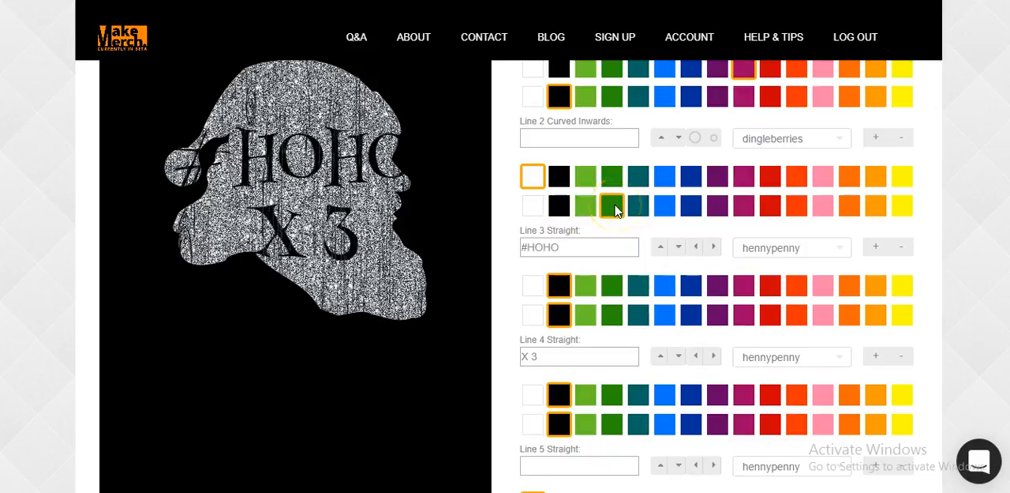
Set Line 2's second colour back to black and choose dark green as Line 3's second colour
{"action": "left_click", "coordinate": [559, 207]}
{"action": "left_click", "coordinate": [614, 316]}
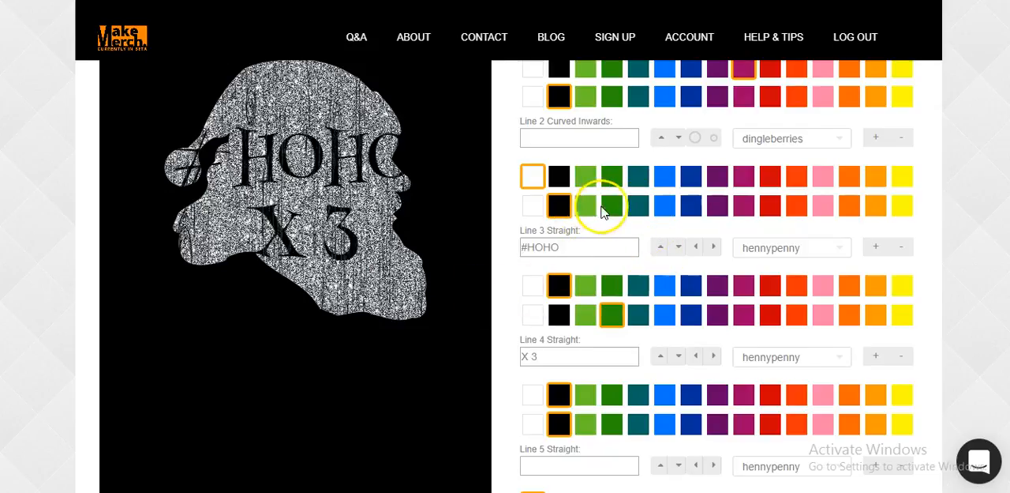
Try the barrioregular font on the Line 3 text
{"action": "left_click", "coordinate": [633, 248]}
{"action": "left_click", "coordinate": [762, 246]}
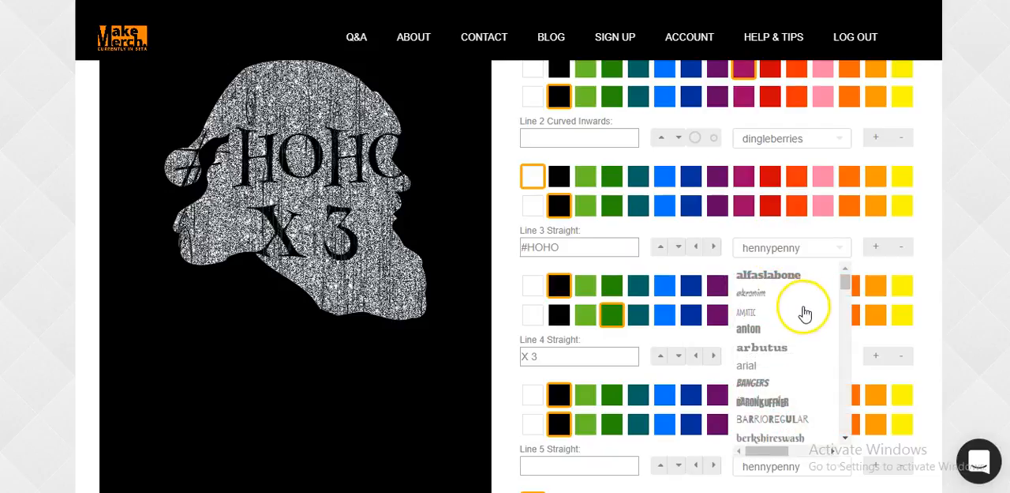
{"action": "scroll", "coordinate": [798, 320], "scroll_direction": "down", "scroll_amount": 1}
{"action": "left_click", "coordinate": [797, 347]}
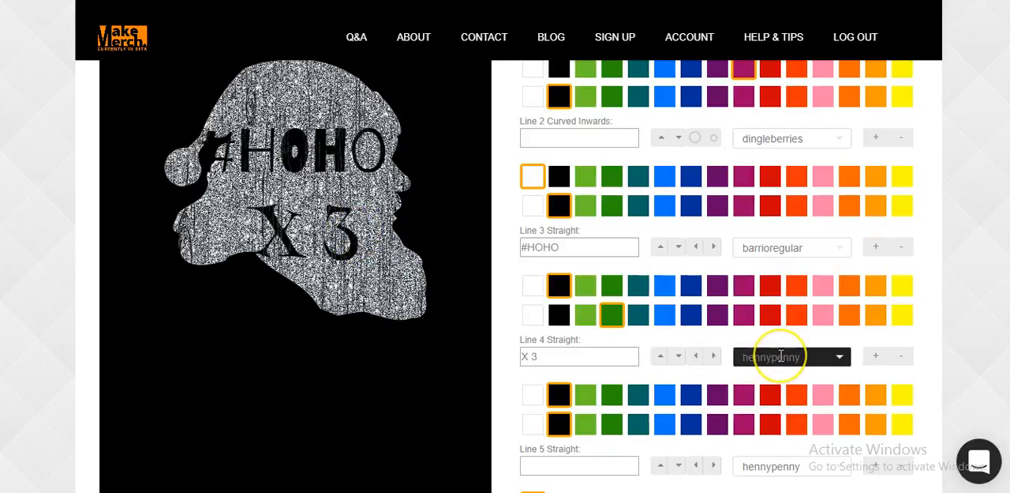
Change the Line 3 text's font to cupiddelocke
{"action": "left_click", "coordinate": [790, 248]}
{"action": "scroll", "coordinate": [813, 366], "scroll_direction": "down", "scroll_amount": 3}
{"action": "scroll", "coordinate": [813, 366], "scroll_direction": "down", "scroll_amount": 2}
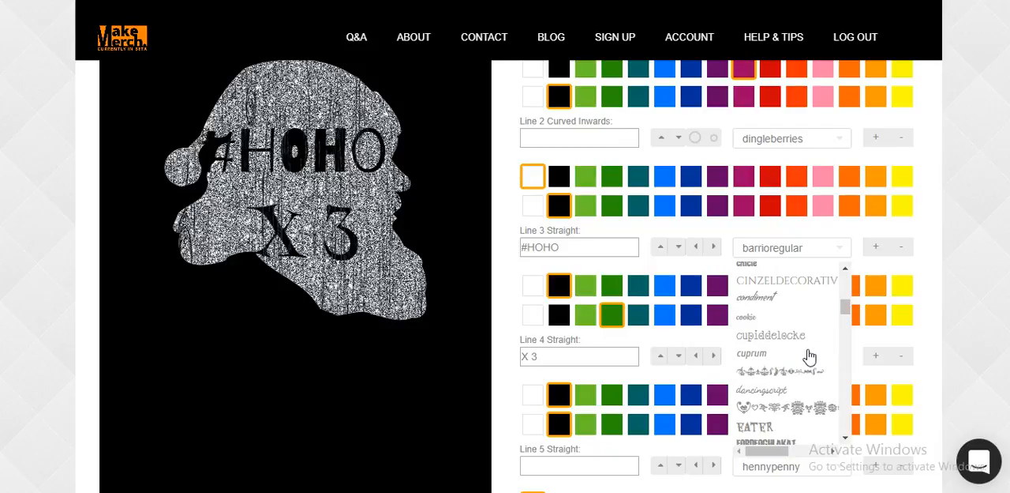
{"action": "left_click", "coordinate": [805, 338]}
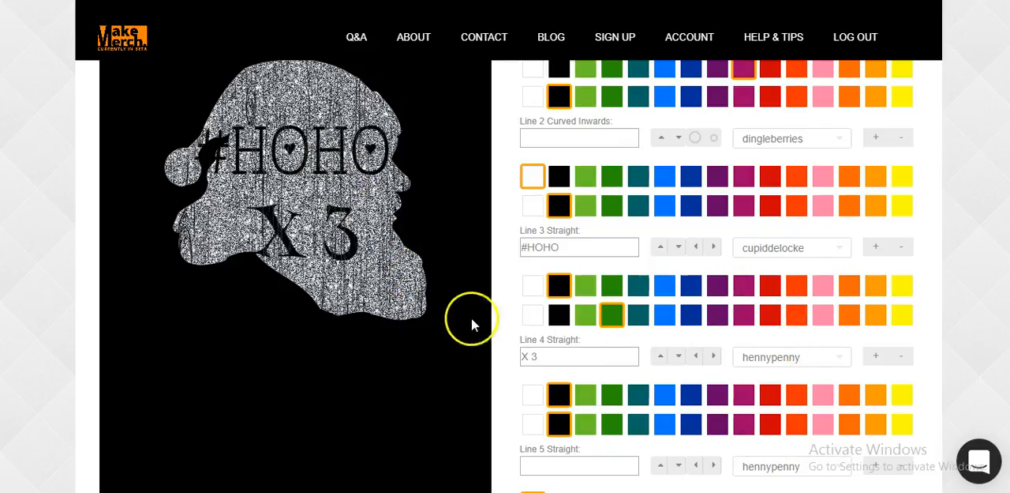
Try the green-yellow-orange stripe, diagonal rainbow and tie-dye swirl filters on the Santa art
{"action": "scroll", "coordinate": [474, 323], "scroll_direction": "up", "scroll_amount": 10}
{"action": "scroll", "coordinate": [485, 323], "scroll_direction": "up", "scroll_amount": 4}
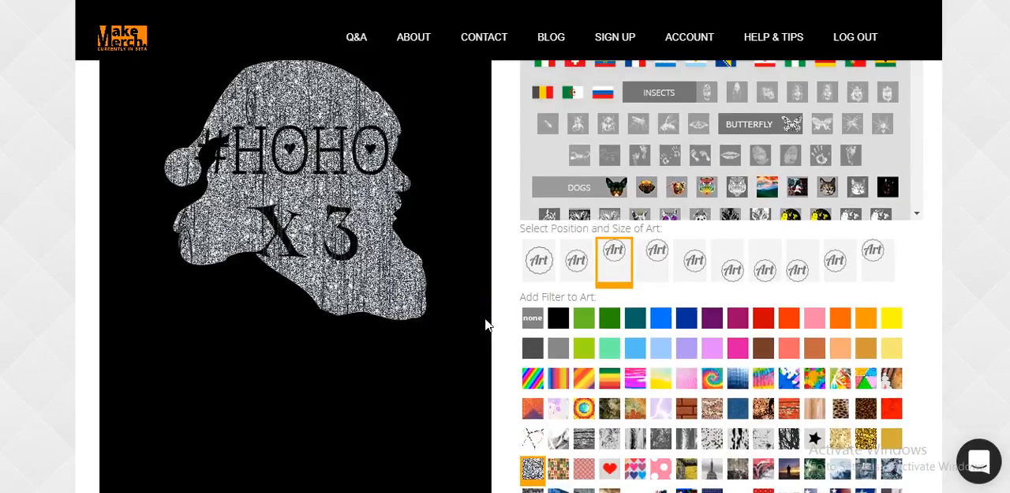
{"action": "scroll", "coordinate": [486, 323], "scroll_direction": "down", "scroll_amount": 3}
{"action": "scroll", "coordinate": [485, 323], "scroll_direction": "down", "scroll_amount": 2}
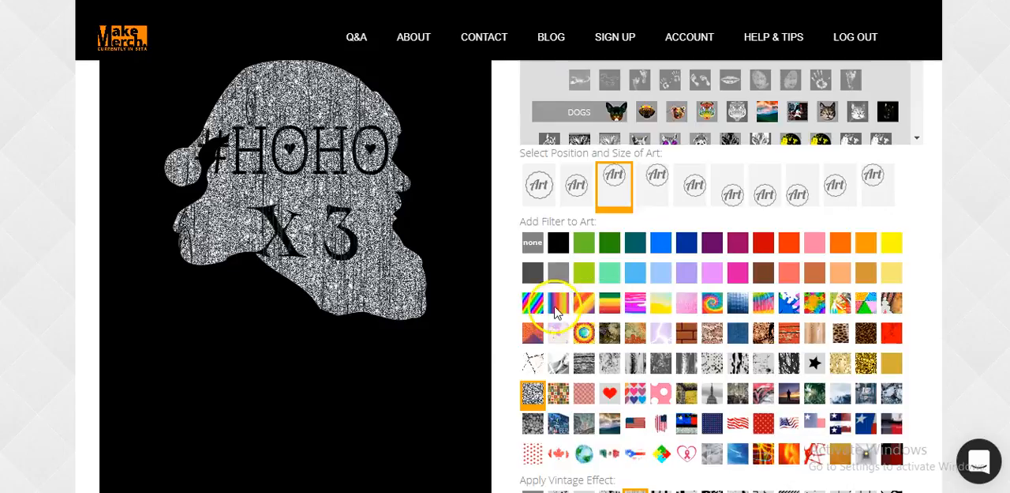
{"action": "left_click", "coordinate": [609, 307]}
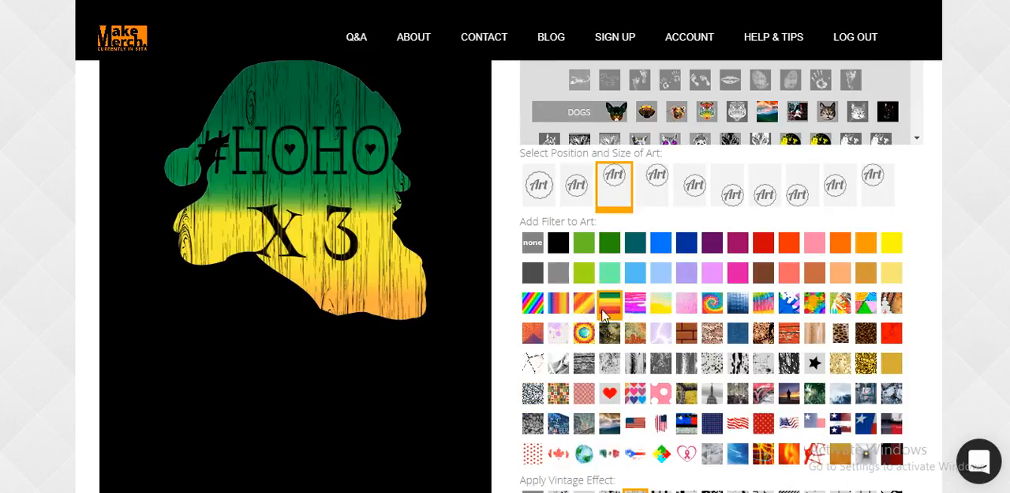
{"action": "left_click", "coordinate": [536, 309]}
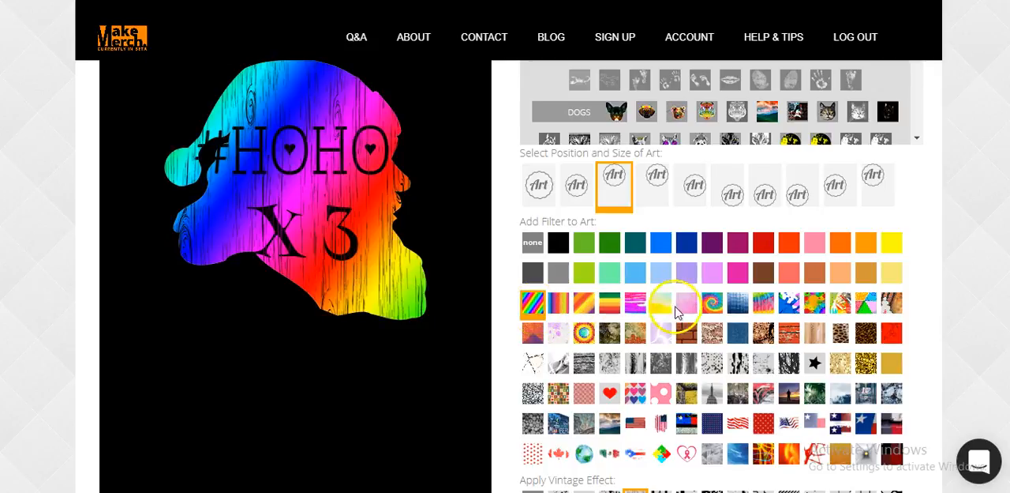
{"action": "left_click", "coordinate": [714, 306]}
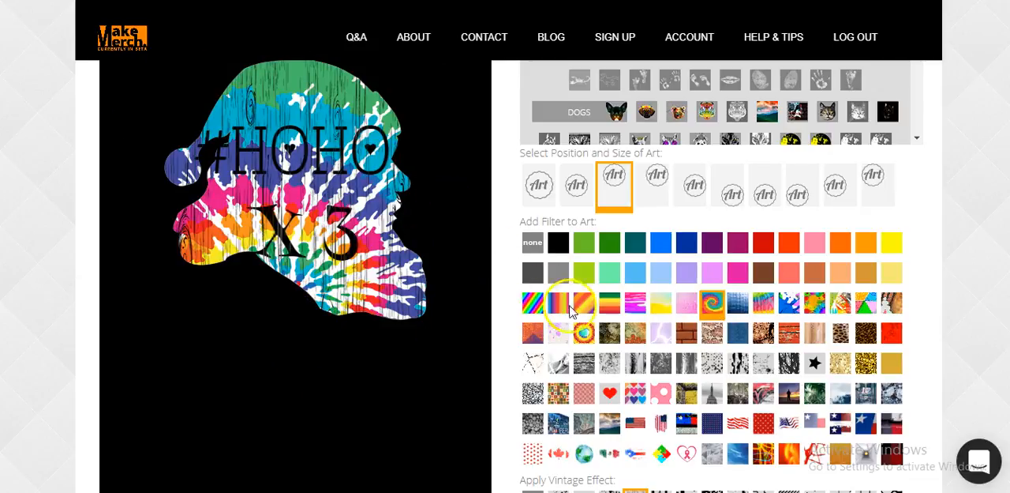
Search the art library for hippie and replace the Santa silhouette with the floral peace sign
{"action": "scroll", "coordinate": [598, 284], "scroll_direction": "up", "scroll_amount": 5}
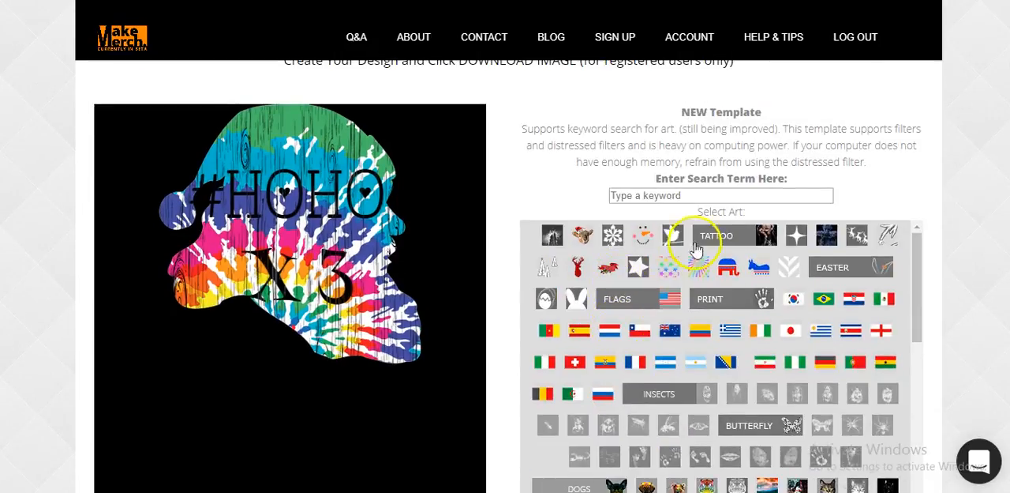
{"action": "left_click", "coordinate": [697, 196]}
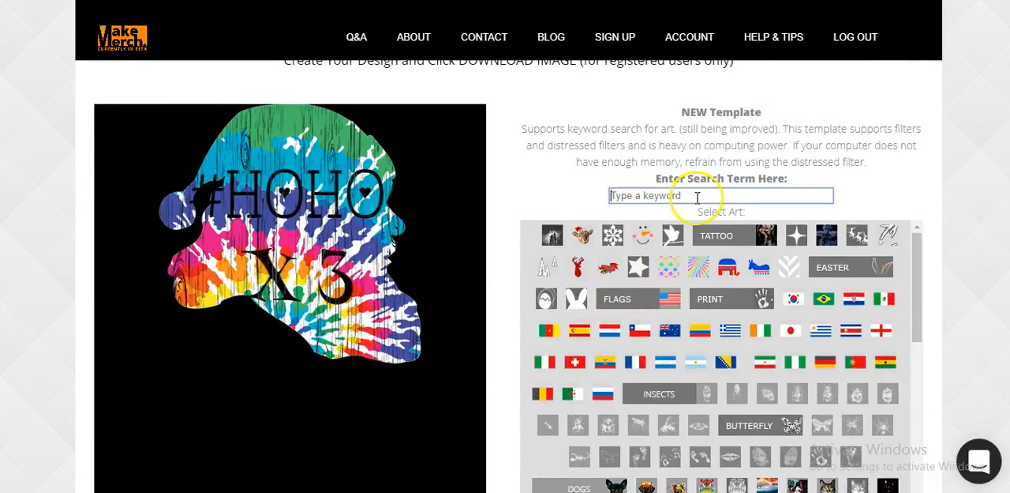
{"action": "type", "text": "hippi"}
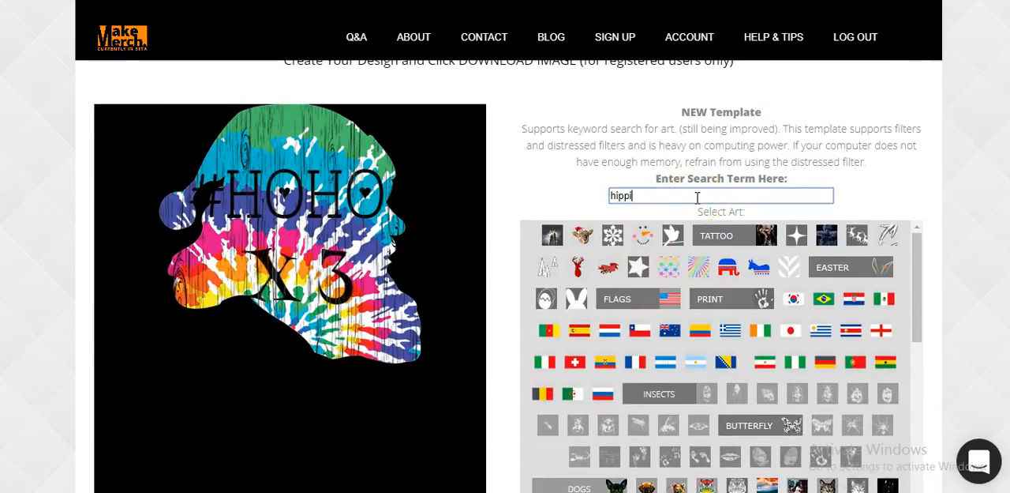
{"action": "type", "text": "e"}
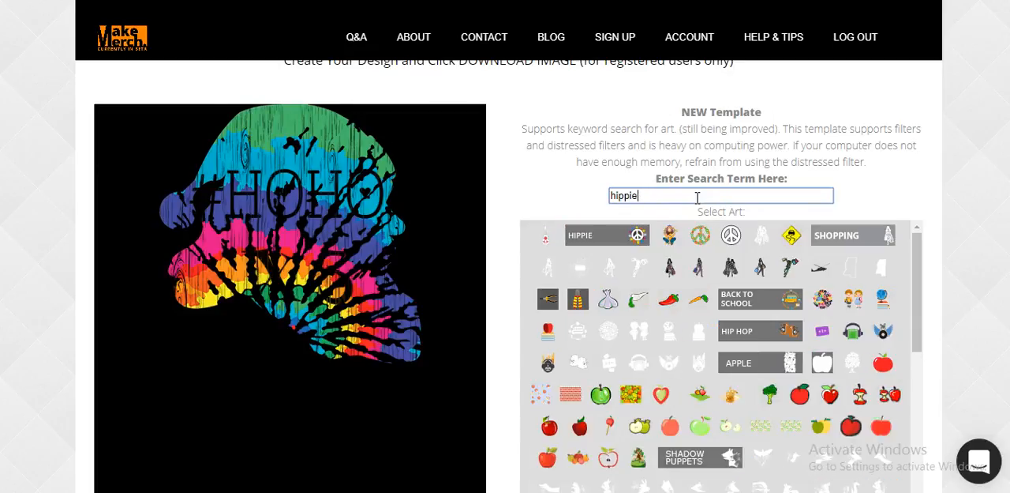
{"action": "left_click", "coordinate": [701, 237]}
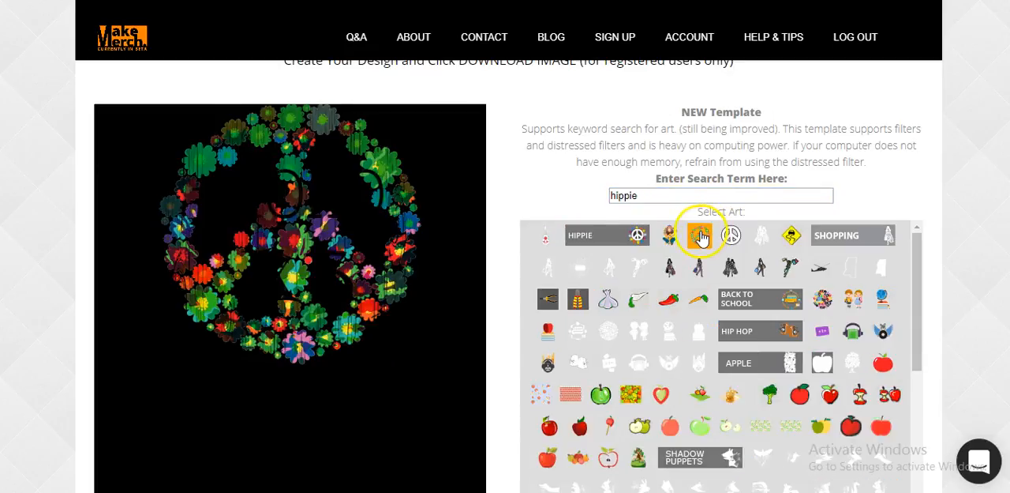
Apply the green-yellow-orange stripe filter to the floral peace sign
{"action": "scroll", "coordinate": [775, 150], "scroll_direction": "down", "scroll_amount": 1}
{"action": "scroll", "coordinate": [776, 154], "scroll_direction": "down", "scroll_amount": 1}
{"action": "scroll", "coordinate": [967, 217], "scroll_direction": "down", "scroll_amount": 2}
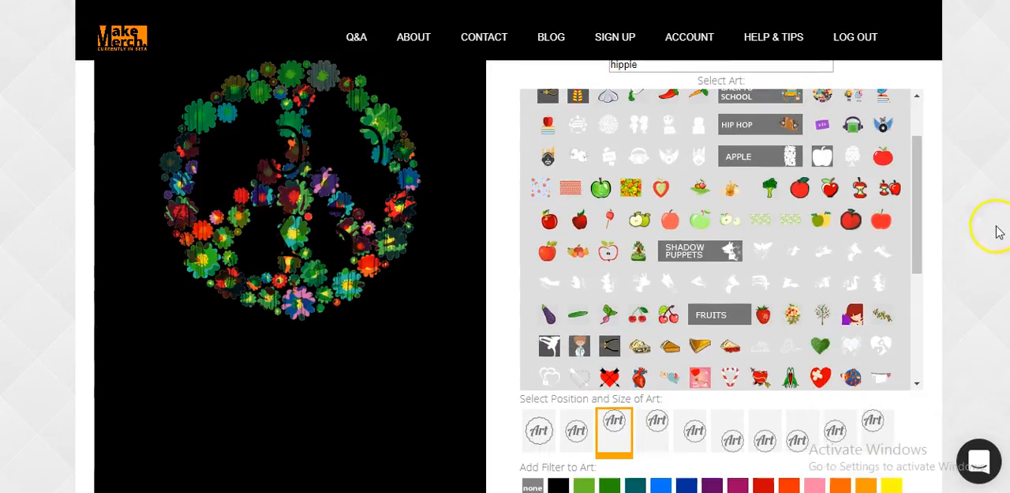
{"action": "scroll", "coordinate": [728, 350], "scroll_direction": "down", "scroll_amount": 1}
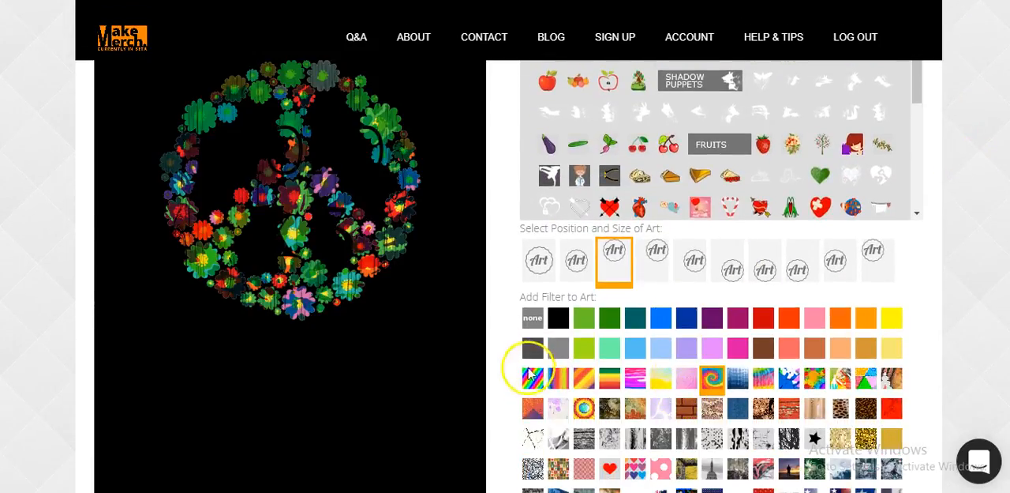
{"action": "left_click", "coordinate": [607, 381]}
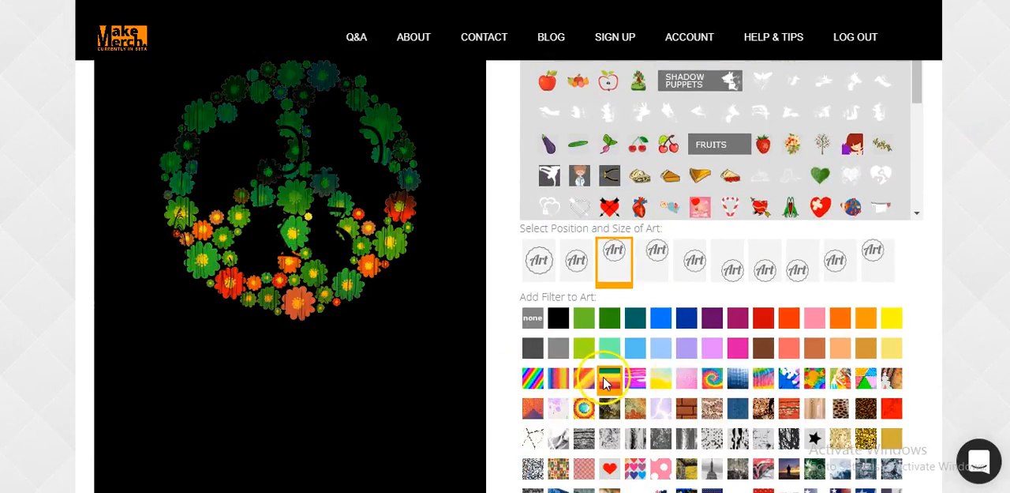
Replace the art search term with christmas
{"action": "scroll", "coordinate": [1008, 339], "scroll_direction": "up", "scroll_amount": 5}
{"action": "scroll", "coordinate": [995, 337], "scroll_direction": "down", "scroll_amount": 1}
{"action": "left_click_drag", "start_coordinate": [649, 193], "coordinate": [513, 219]}
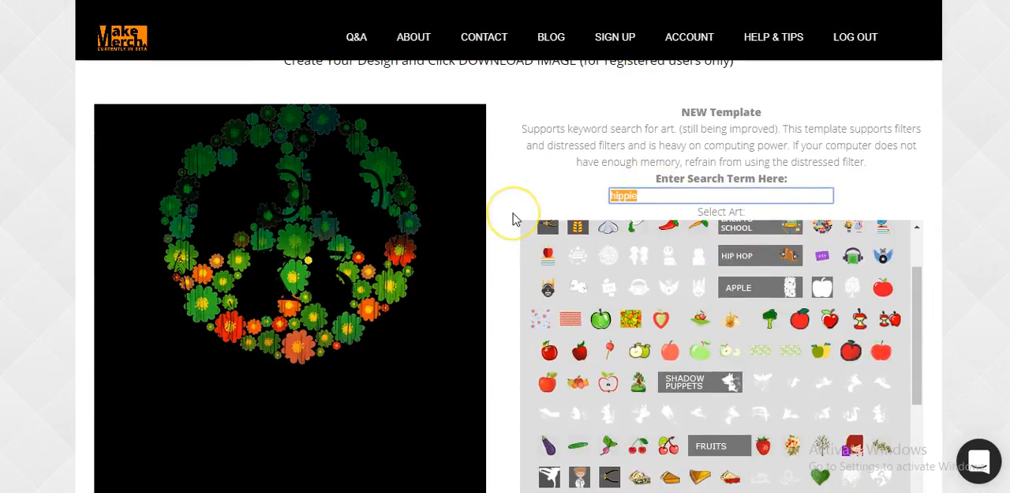
{"action": "type", "text": "christmas"}
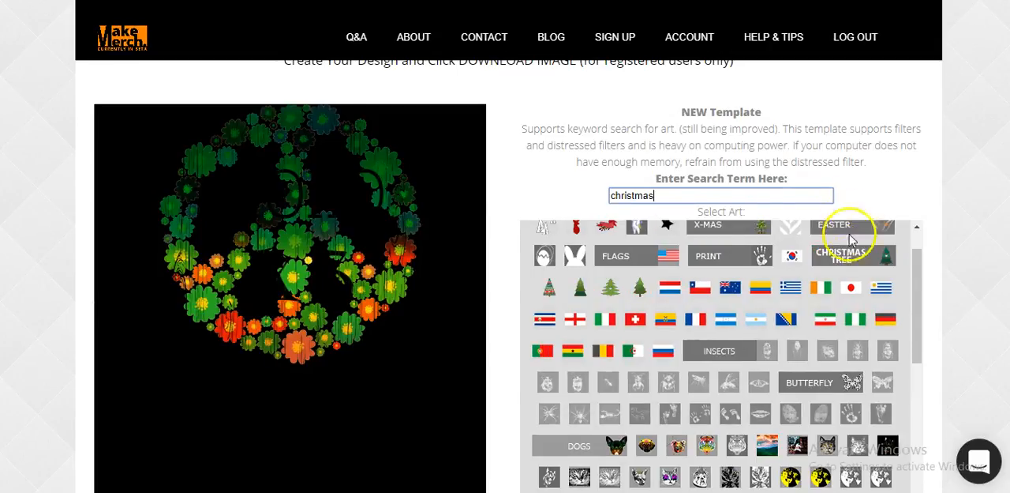
Try the red and green tree pattern and the red deer as art, and settle on the red gift box with the green bow
{"action": "scroll", "coordinate": [846, 277], "scroll_direction": "up", "scroll_amount": 2}
{"action": "scroll", "coordinate": [859, 229], "scroll_direction": "down", "scroll_amount": 2}
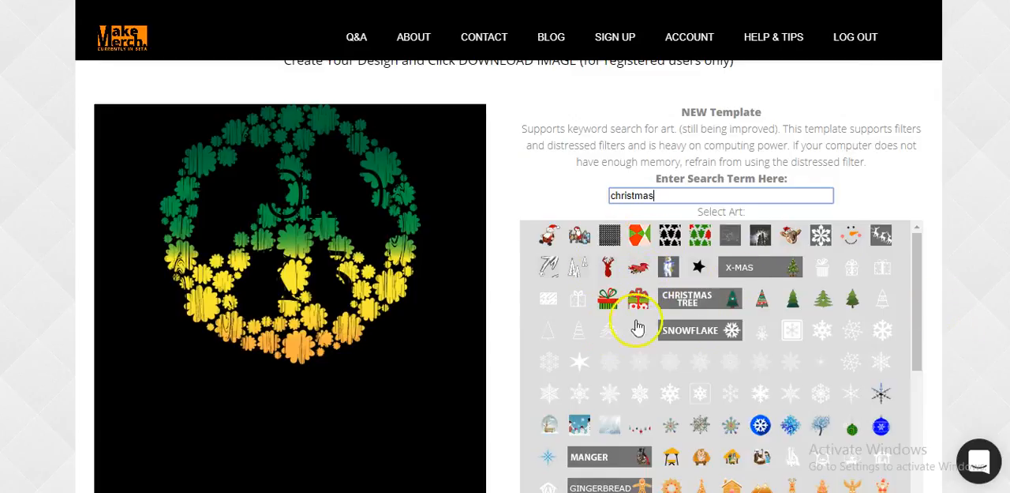
{"action": "scroll", "coordinate": [737, 339], "scroll_direction": "down", "scroll_amount": 2}
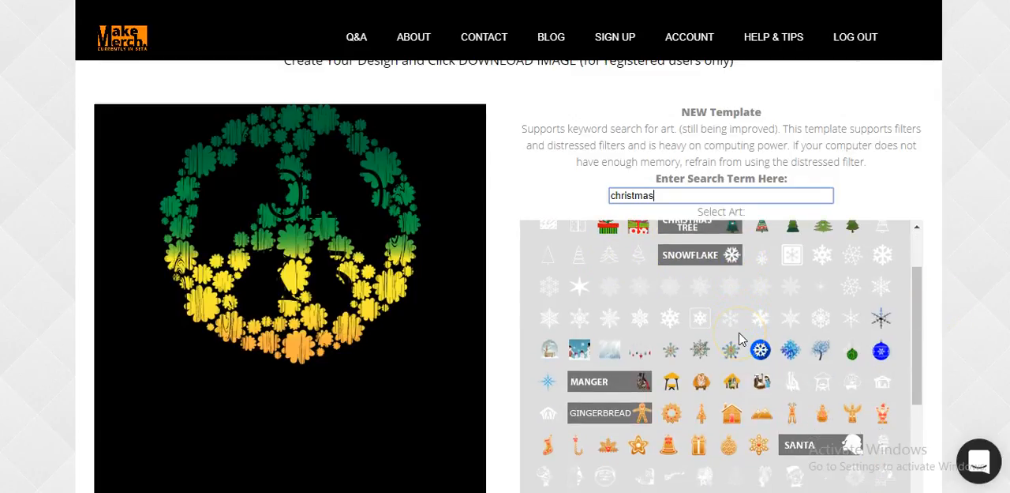
{"action": "scroll", "coordinate": [740, 338], "scroll_direction": "up", "scroll_amount": 2}
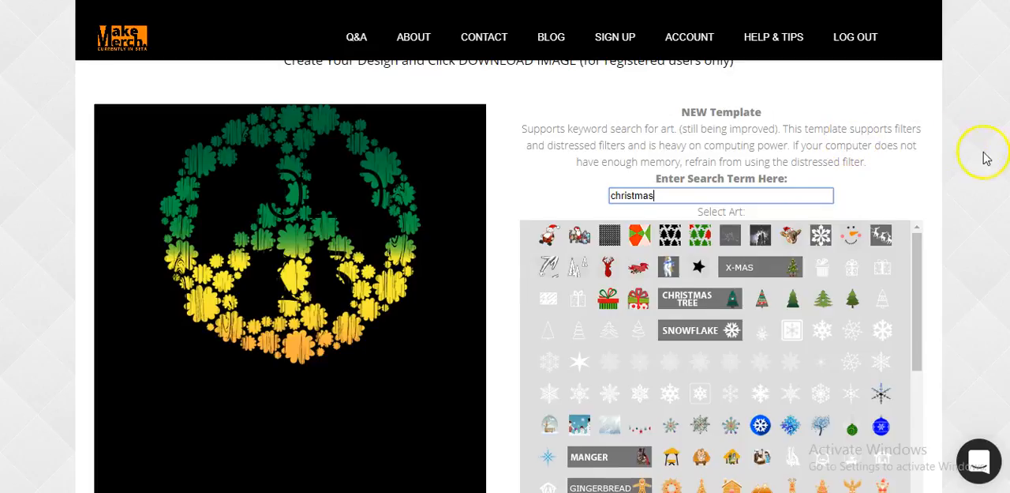
{"action": "scroll", "coordinate": [969, 300], "scroll_direction": "down", "scroll_amount": 4}
{"action": "scroll", "coordinate": [971, 300], "scroll_direction": "down", "scroll_amount": 2}
{"action": "scroll", "coordinate": [971, 301], "scroll_direction": "up", "scroll_amount": 4}
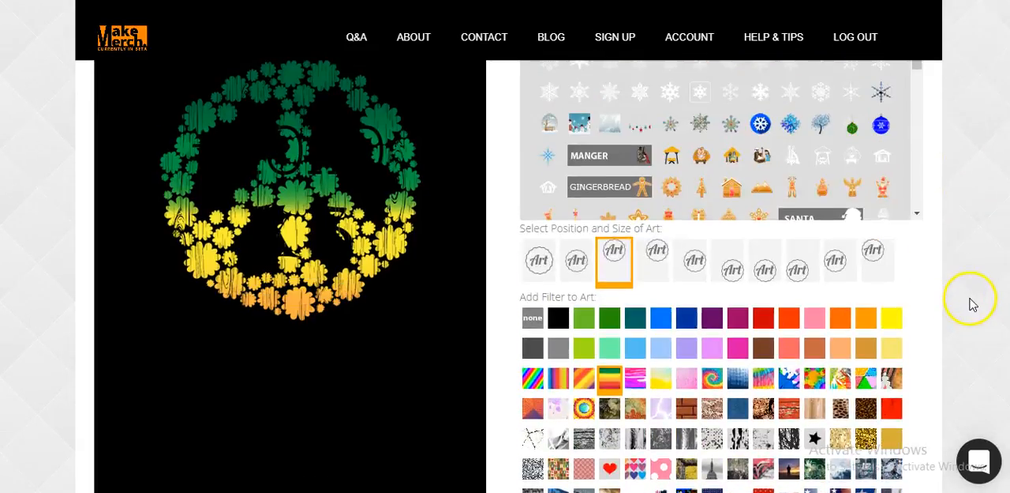
{"action": "scroll", "coordinate": [853, 364], "scroll_direction": "up", "scroll_amount": 1}
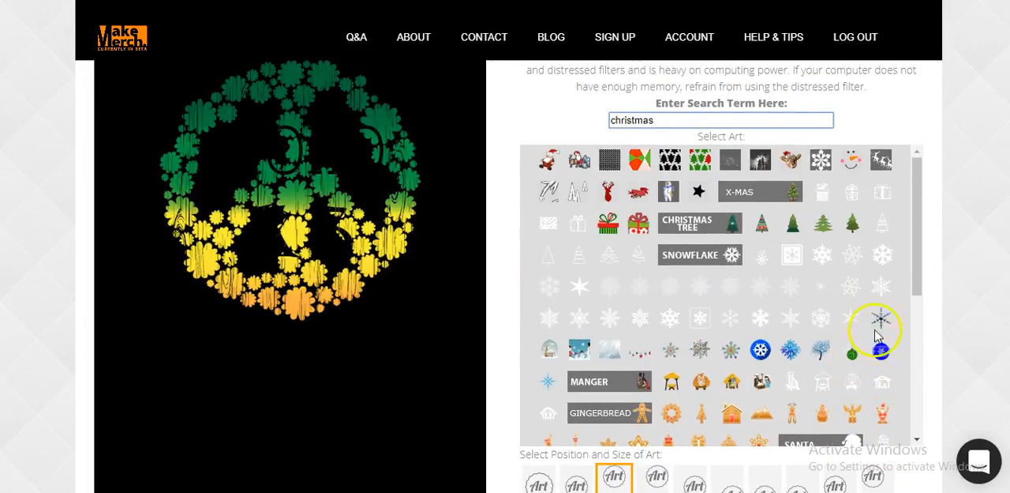
{"action": "left_click", "coordinate": [700, 162]}
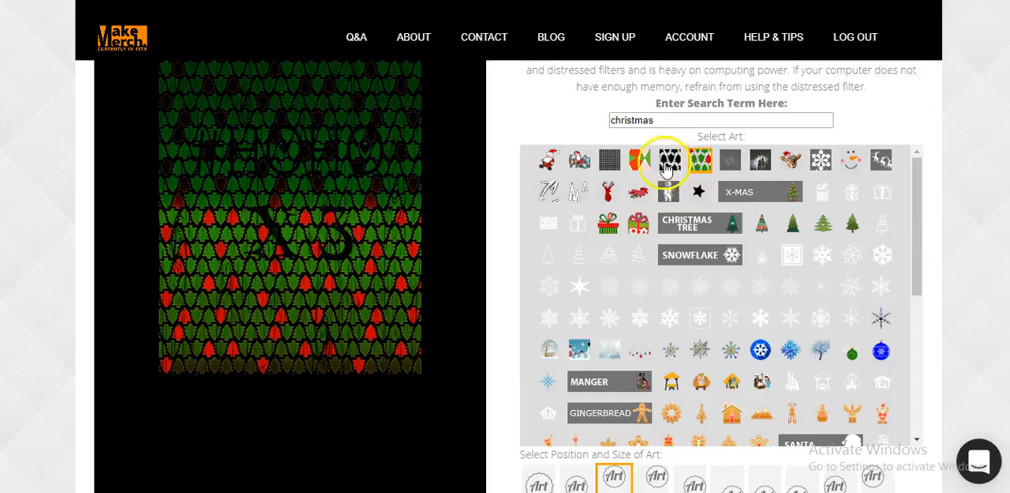
{"action": "left_click", "coordinate": [604, 195]}
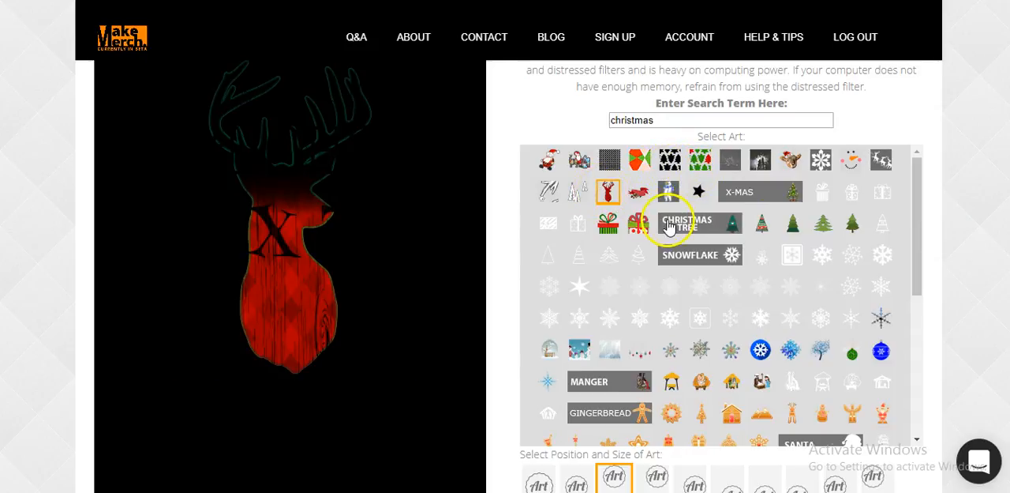
{"action": "left_click", "coordinate": [608, 225]}
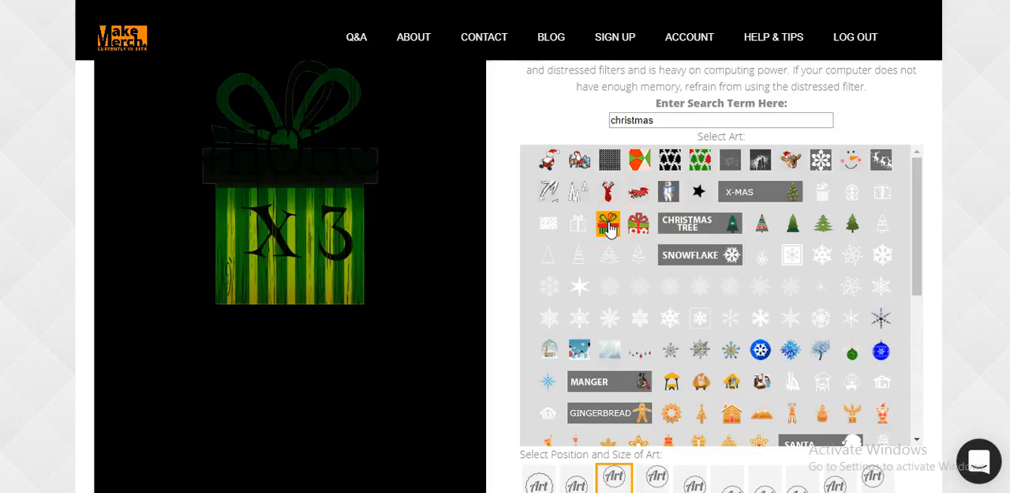
Apply the solid red filter to the gift box art
{"action": "scroll", "coordinate": [758, 378], "scroll_direction": "down", "scroll_amount": 7}
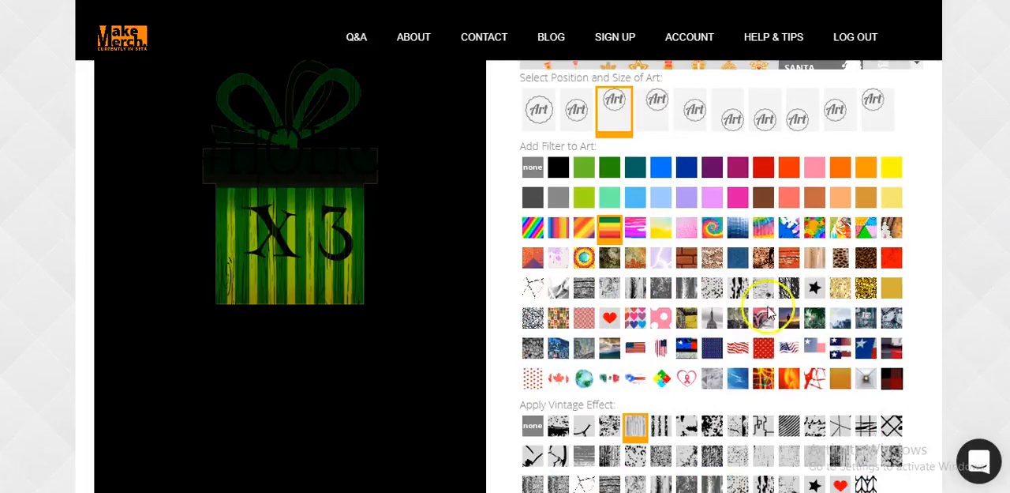
{"action": "scroll", "coordinate": [757, 318], "scroll_direction": "up", "scroll_amount": 3}
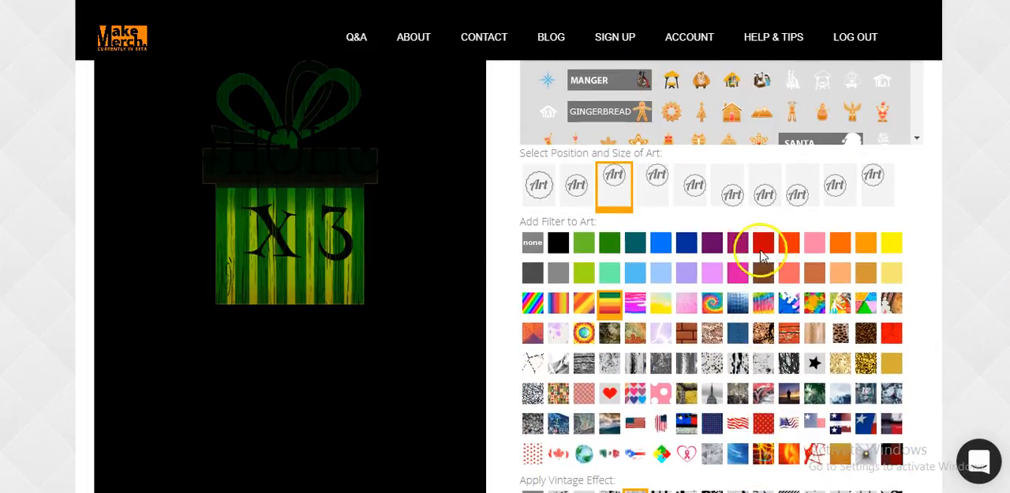
{"action": "left_click", "coordinate": [764, 249]}
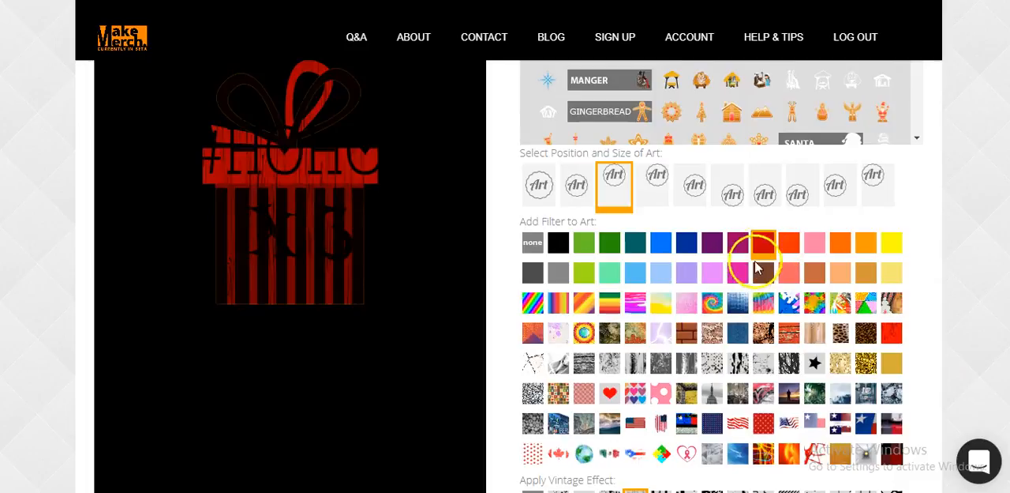
Return to the Make-Merch home page and look through the templates and the team's inspiration designs
{"action": "left_click", "coordinate": [104, 38]}
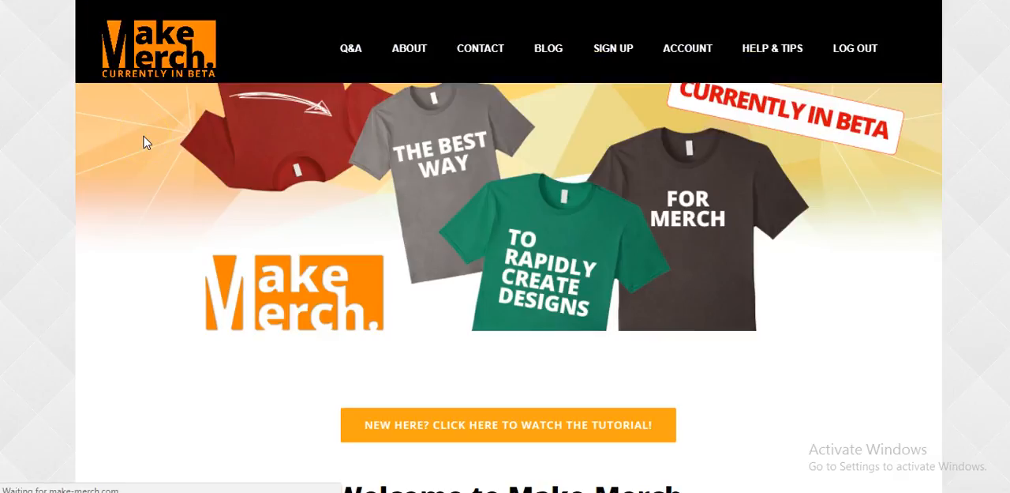
{"action": "scroll", "coordinate": [625, 269], "scroll_direction": "down", "scroll_amount": 8}
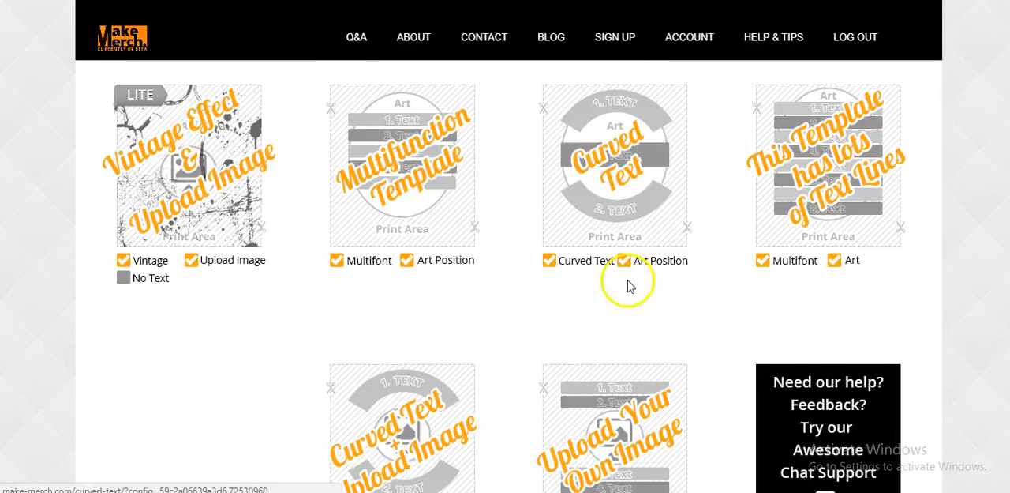
{"action": "scroll", "coordinate": [619, 354], "scroll_direction": "down", "scroll_amount": 3}
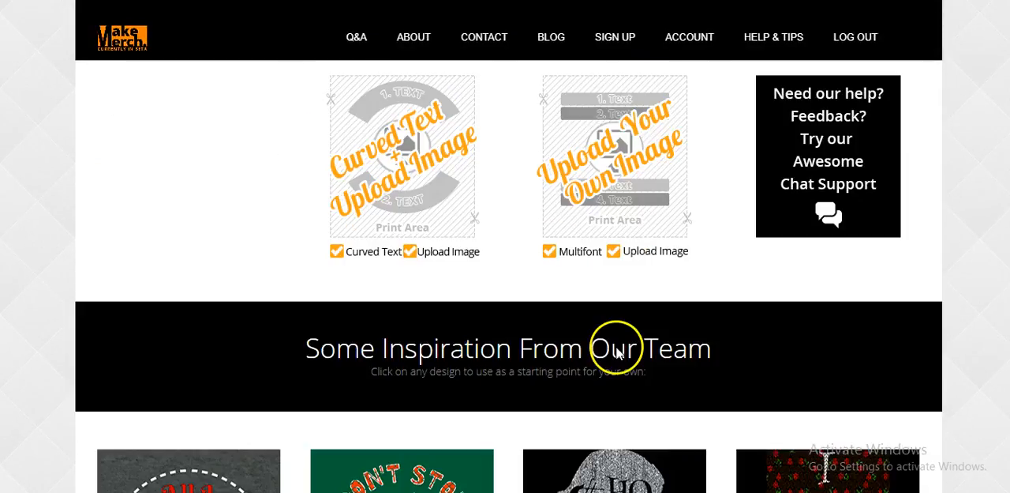
{"action": "scroll", "coordinate": [618, 353], "scroll_direction": "down", "scroll_amount": 3}
{"action": "scroll", "coordinate": [619, 353], "scroll_direction": "down", "scroll_amount": 1}
{"action": "scroll", "coordinate": [616, 352], "scroll_direction": "up", "scroll_amount": 1}
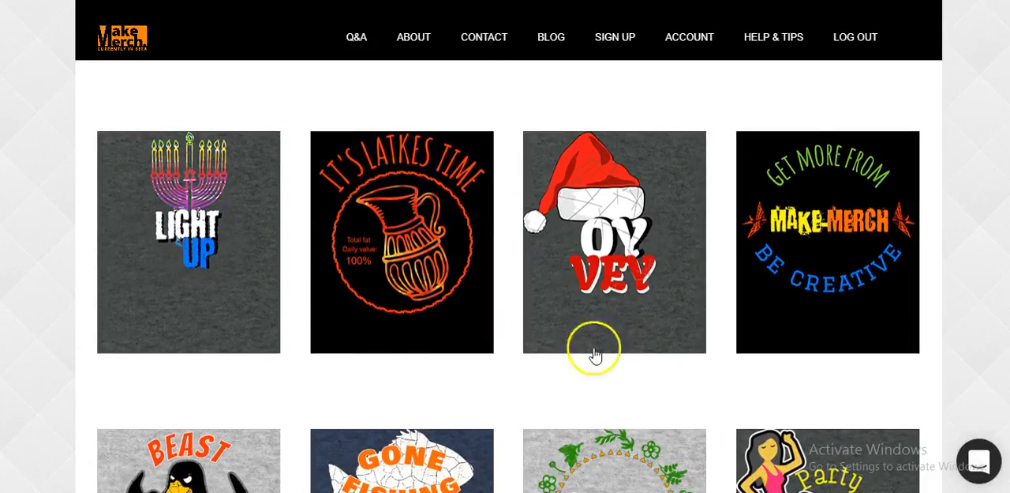
Open the Light Up menorah design from the inspiration gallery and look over its art, filter and text options
{"action": "left_click", "coordinate": [195, 213]}
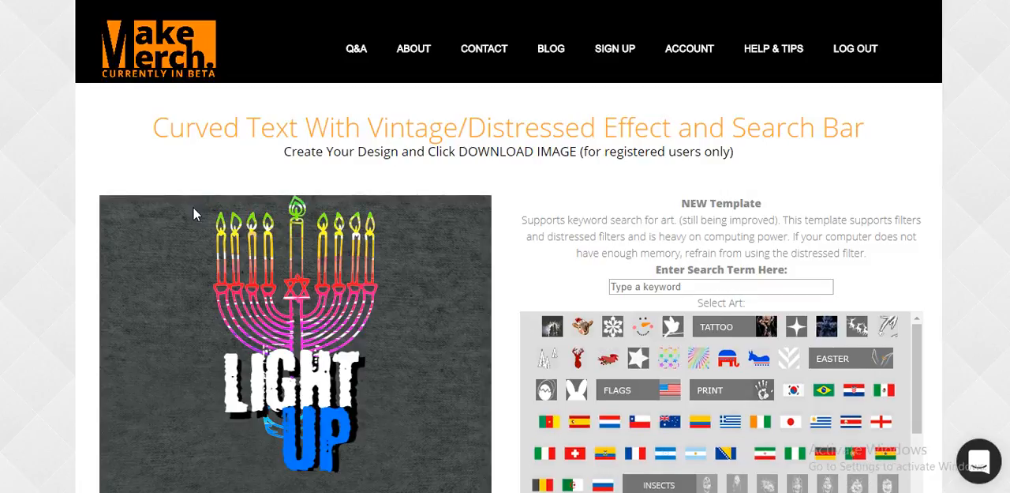
{"action": "scroll", "coordinate": [717, 131], "scroll_direction": "down", "scroll_amount": 1}
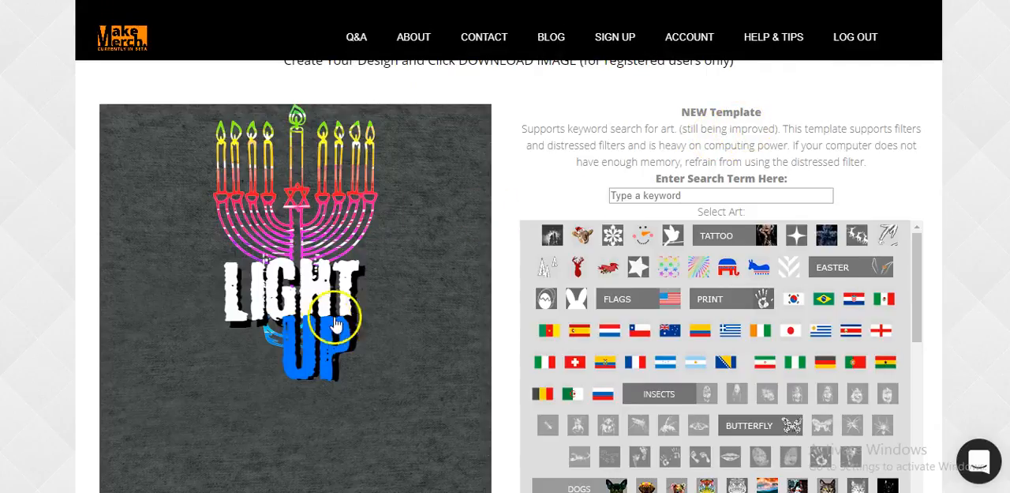
{"action": "scroll", "coordinate": [914, 395], "scroll_direction": "down", "scroll_amount": 6}
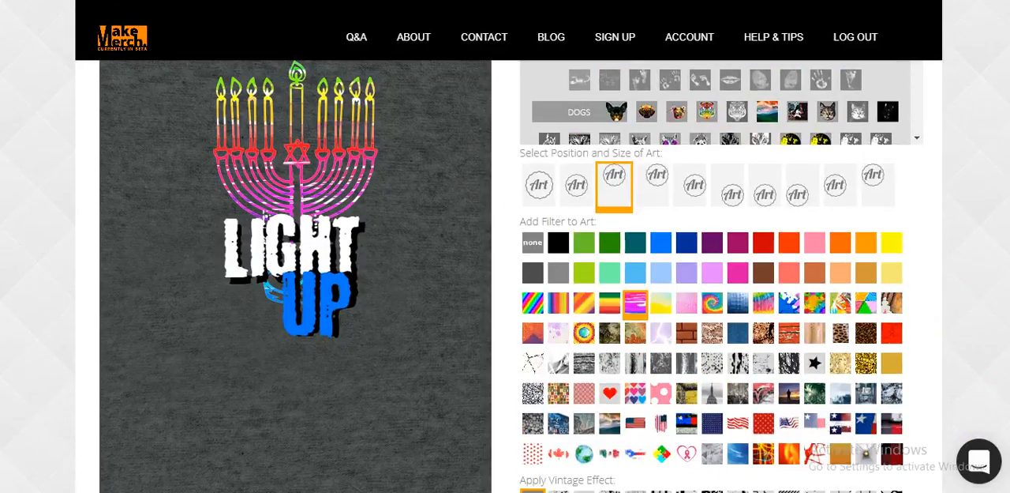
{"action": "scroll", "coordinate": [913, 442], "scroll_direction": "down", "scroll_amount": 5}
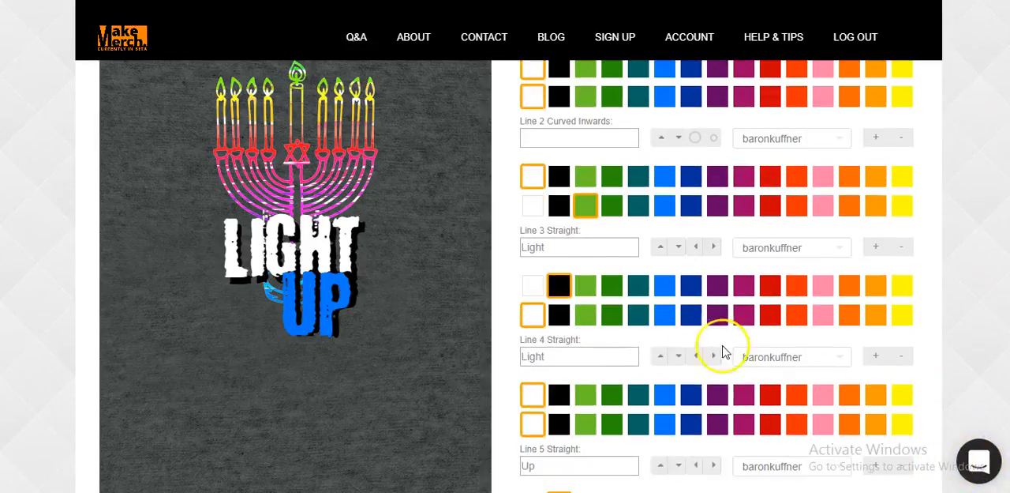
Replace the third straight line's text with GET LIT and the fourth line's text with FOR HANNAHAK
{"action": "left_click_drag", "start_coordinate": [570, 251], "coordinate": [454, 247]}
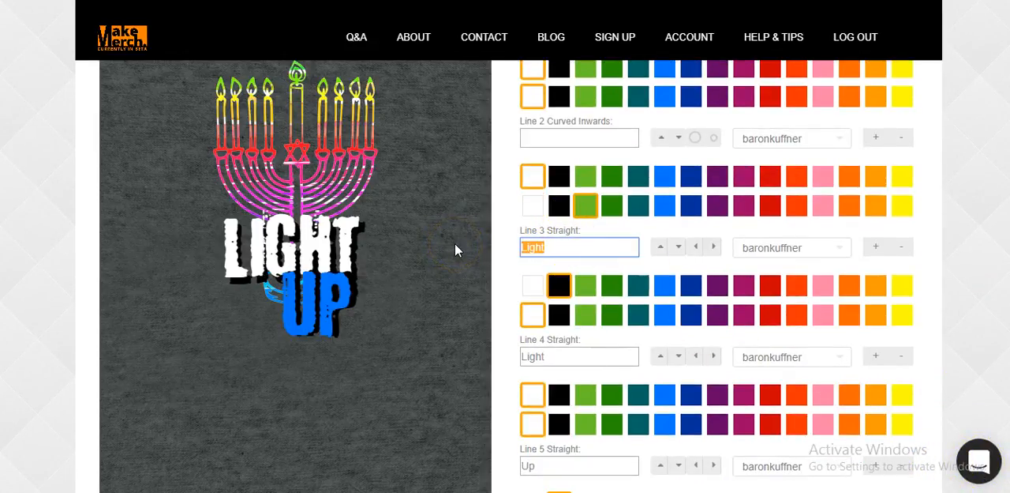
{"action": "type", "text": "GET LIT"}
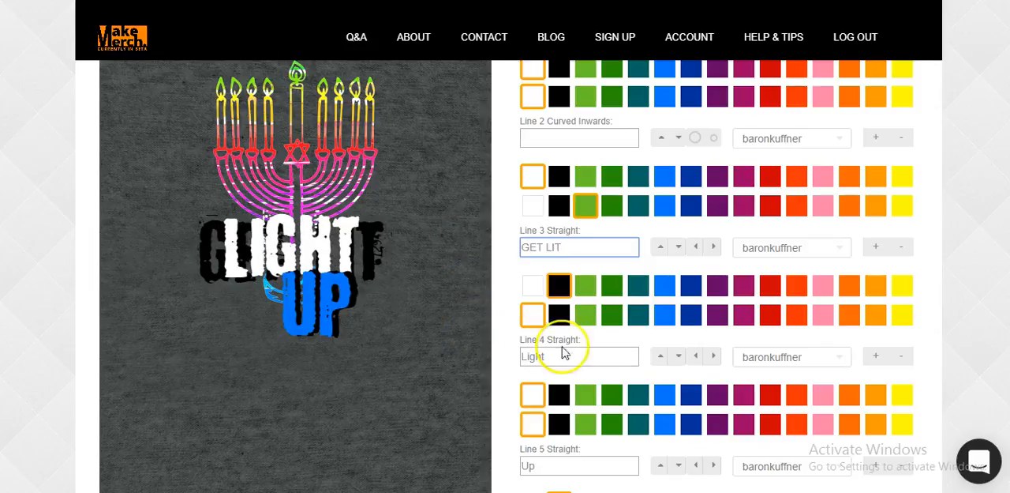
{"action": "left_click_drag", "start_coordinate": [577, 360], "coordinate": [442, 345]}
{"action": "type", "text": "FOR HA"}
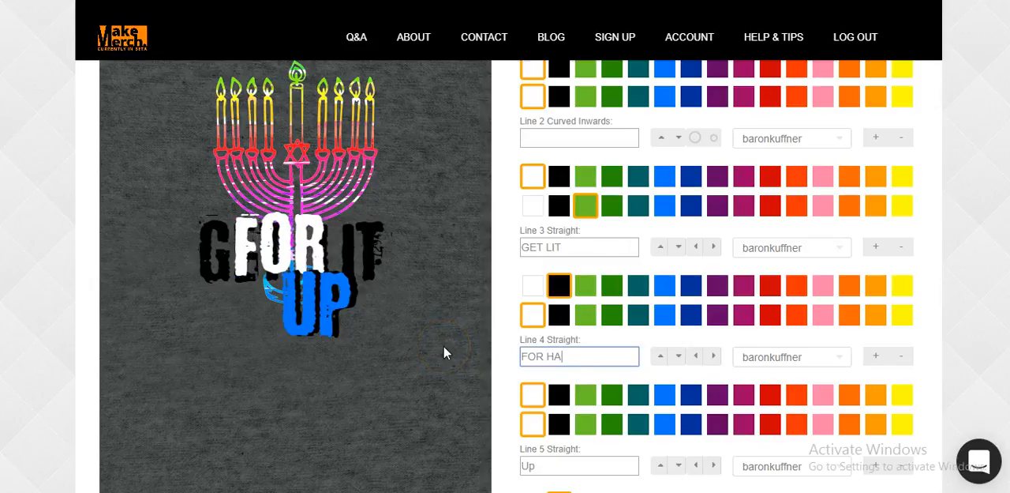
{"action": "type", "text": "NNAHAK"}
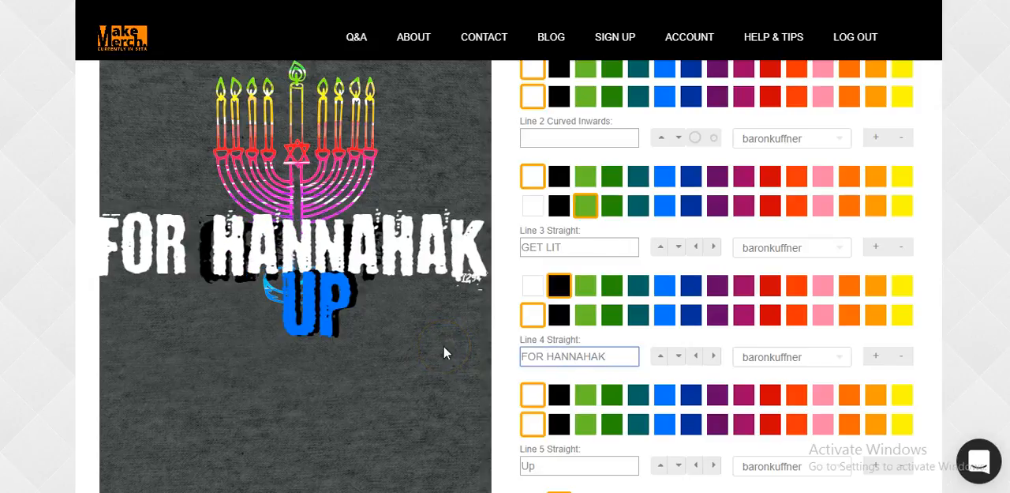
Fill the outward-curved first line with the placeholder text dfsdfdsfsafjsldfldsf to preview how it arcs over the menorah
{"action": "scroll", "coordinate": [821, 233], "scroll_direction": "up", "scroll_amount": 2}
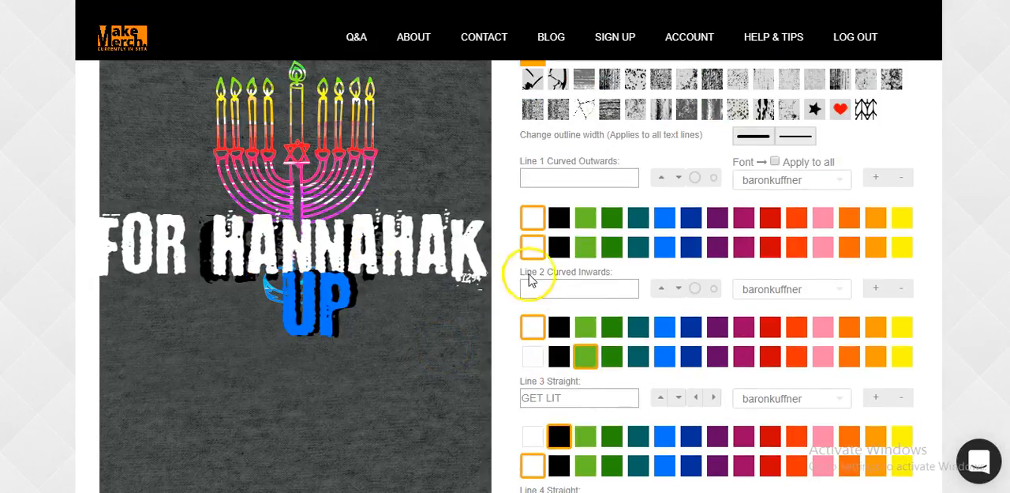
{"action": "left_click", "coordinate": [568, 176]}
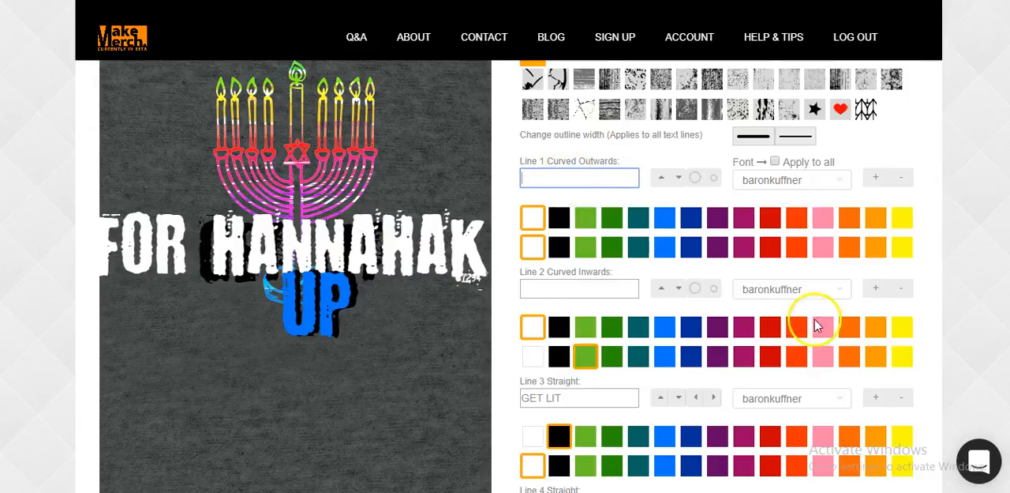
{"action": "scroll", "coordinate": [817, 324], "scroll_direction": "up", "scroll_amount": 1}
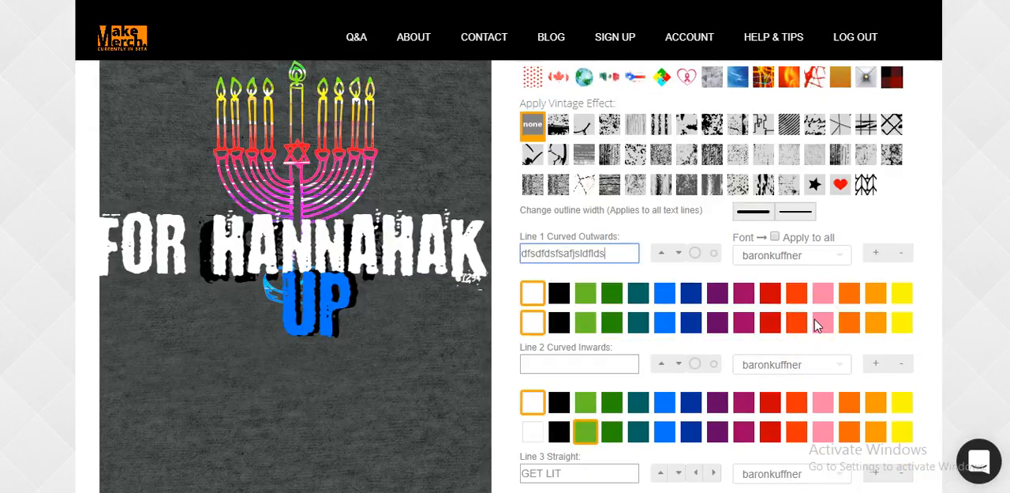
{"action": "scroll", "coordinate": [952, 296], "scroll_direction": "up", "scroll_amount": 2}
{"action": "scroll", "coordinate": [545, 269], "scroll_direction": "down", "scroll_amount": 1}
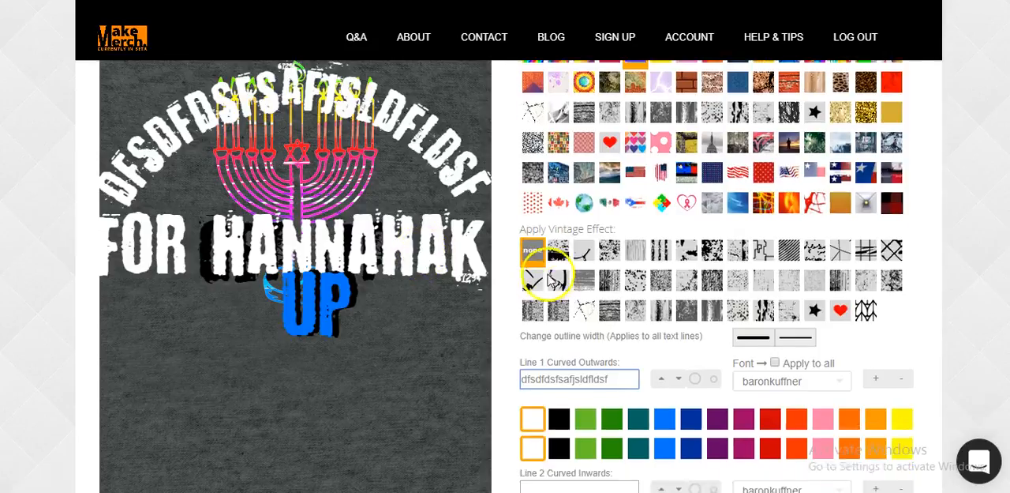
Replace the outward-curved first line's text with IT's HANNAKA
{"action": "left_click_drag", "start_coordinate": [620, 331], "coordinate": [422, 329]}
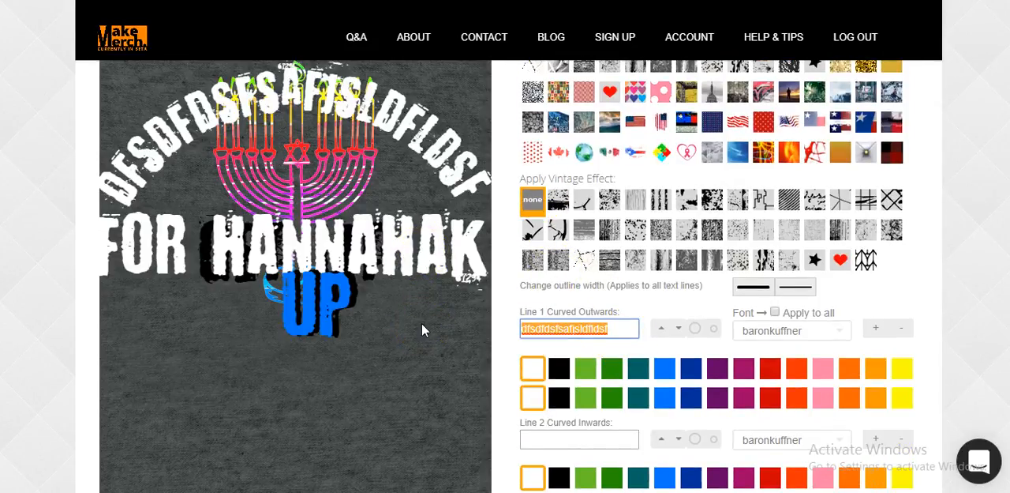
{"action": "type", "text": "IT's "}
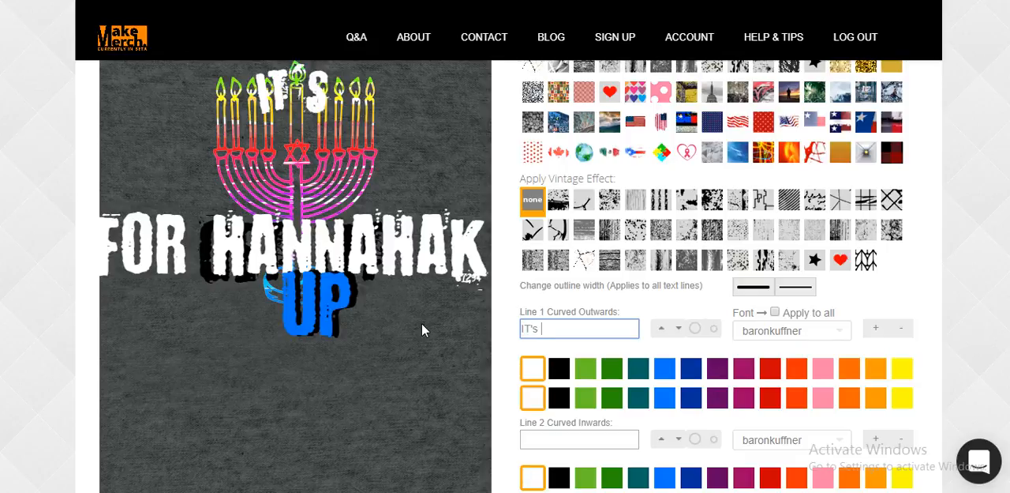
{"action": "type", "text": "HANNAKA"}
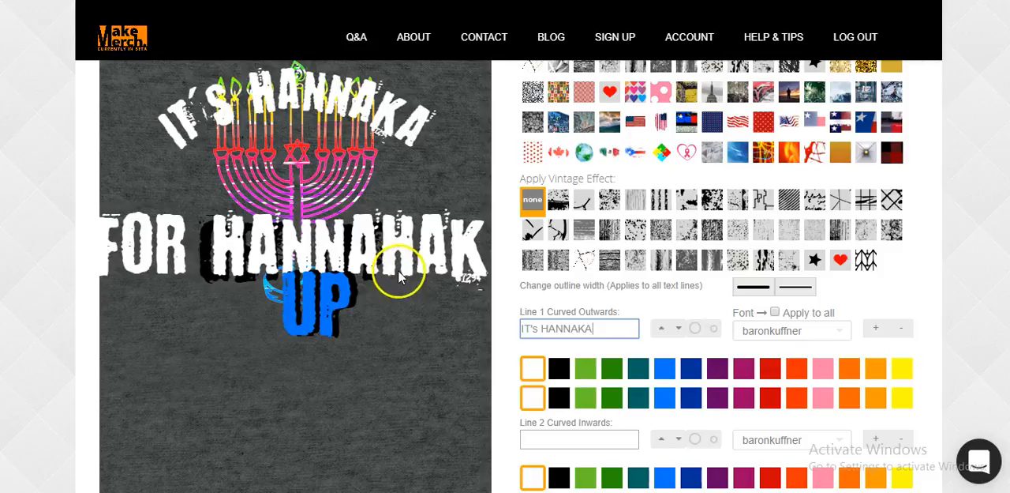
Clear the third straight line's text and replace the fourth line's text with LET'S GET
{"action": "scroll", "coordinate": [632, 300], "scroll_direction": "down", "scroll_amount": 3}
{"action": "left_click_drag", "start_coordinate": [602, 324], "coordinate": [521, 329]}
{"action": "type", "text": "LET"}
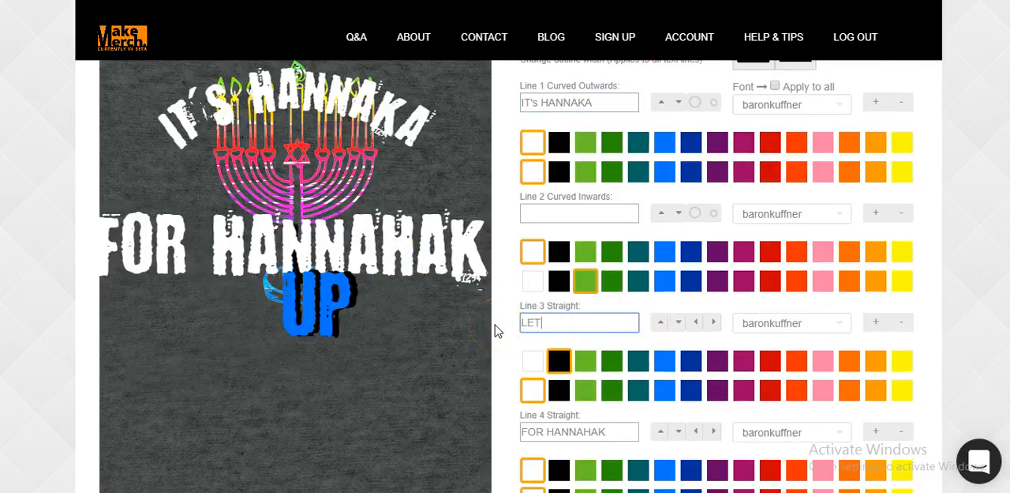
{"action": "key", "text": "BackSpace"}
{"action": "left_click_drag", "start_coordinate": [614, 431], "coordinate": [496, 444]}
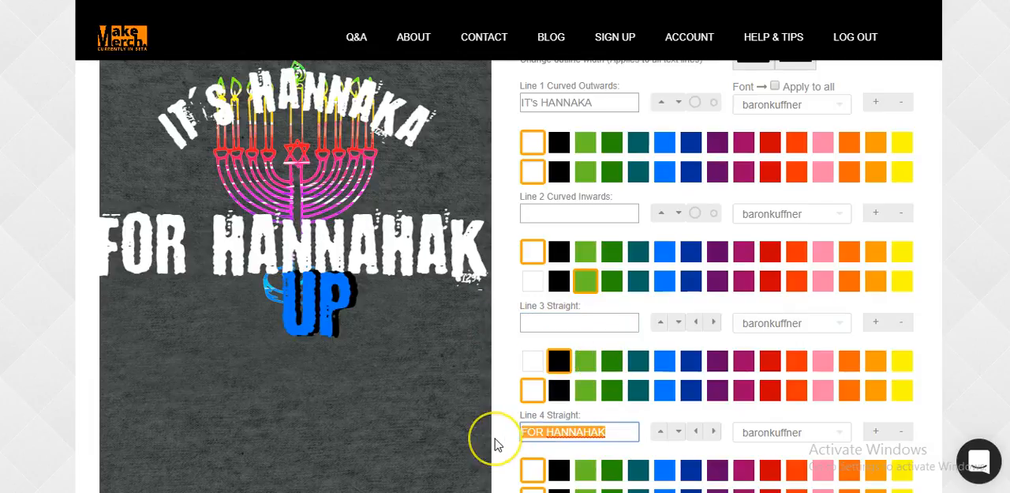
{"action": "type", "text": "LET'S GET"}
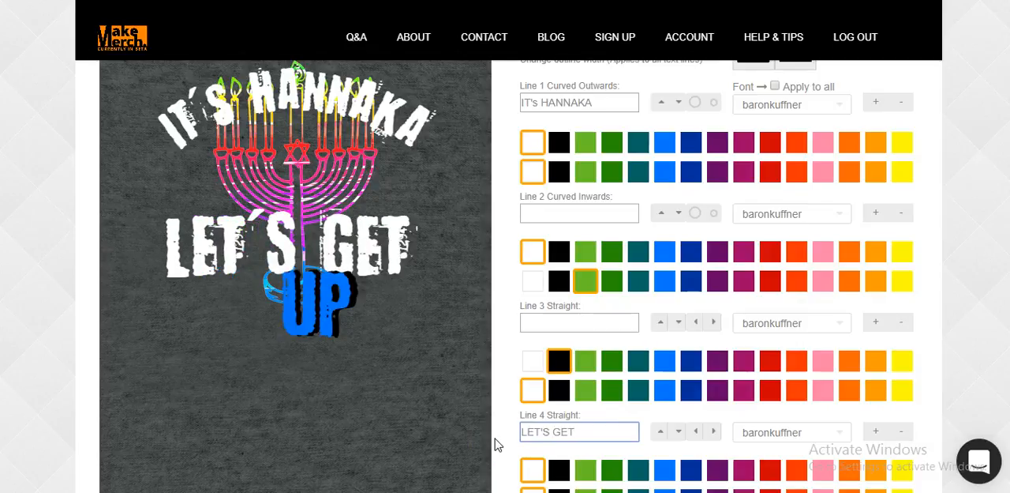
Clear the fifth straight line's text and replace the sixth line's text with LIT
{"action": "scroll", "coordinate": [575, 405], "scroll_direction": "down", "scroll_amount": 2}
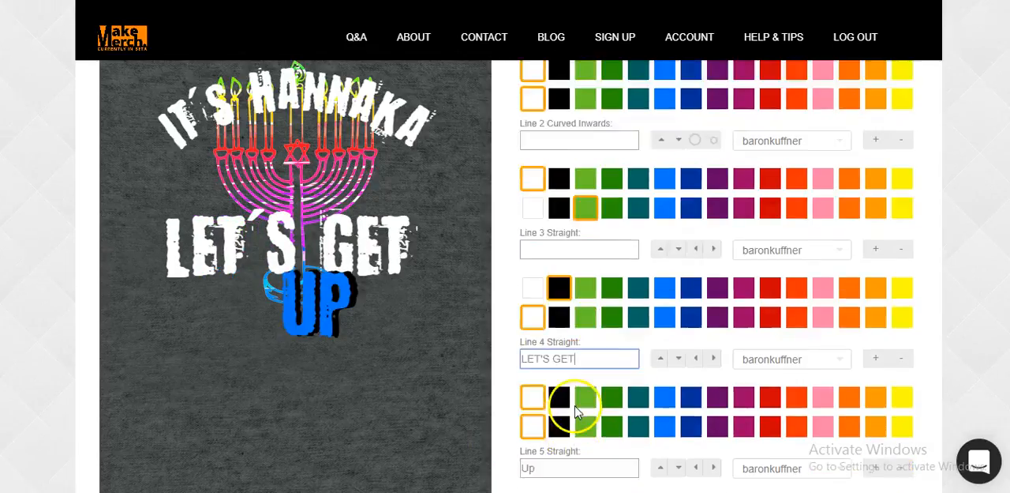
{"action": "left_click_drag", "start_coordinate": [569, 390], "coordinate": [438, 397]}
{"action": "type", "text": "LIT"}
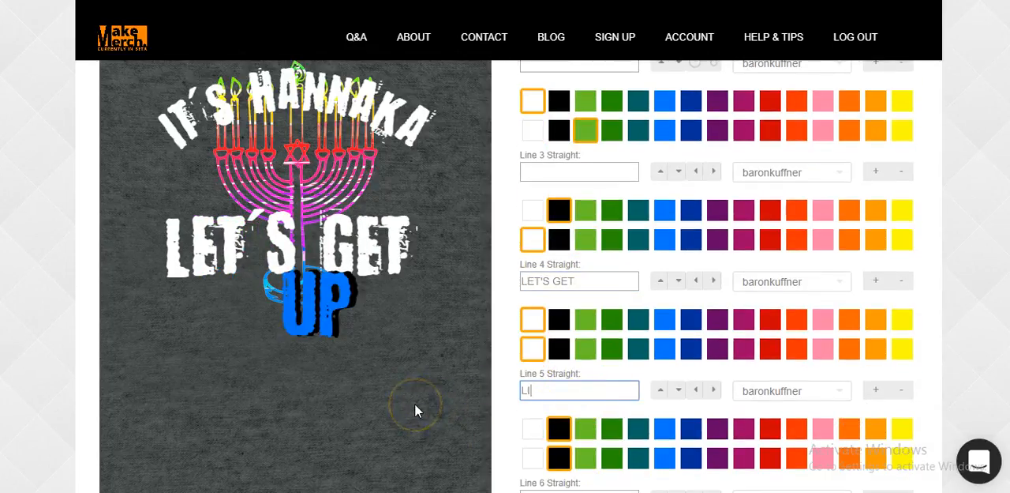
{"action": "key", "text": "BackSpace"}
{"action": "key", "text": "BackSpace"}
{"action": "key", "text": "BackSpace"}
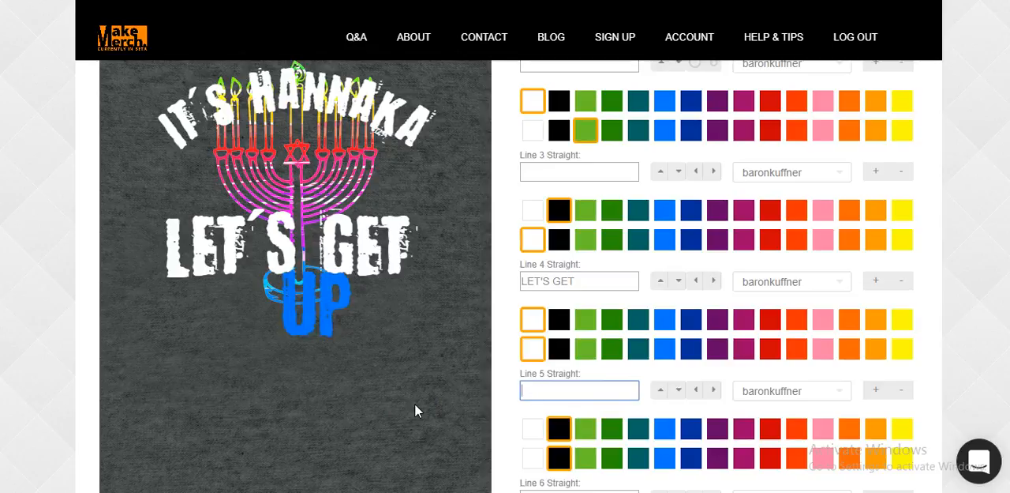
{"action": "scroll", "coordinate": [420, 384], "scroll_direction": "down", "scroll_amount": 1}
{"action": "scroll", "coordinate": [445, 380], "scroll_direction": "down", "scroll_amount": 1}
{"action": "left_click_drag", "start_coordinate": [576, 349], "coordinate": [424, 356]}
{"action": "type", "text": "LIT"}
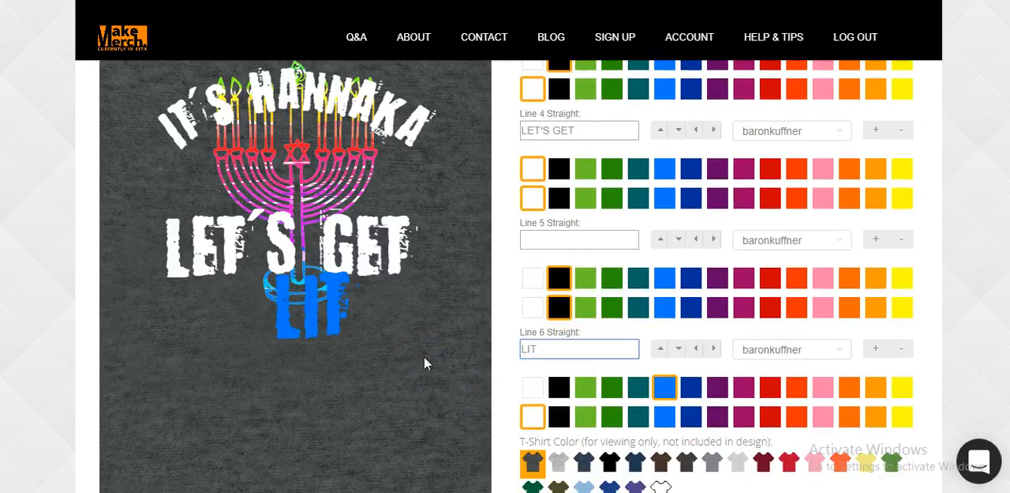
Tighten the arc and reduce the text size of the IT's HANNAKA line, keeping its fill white after trying orange-red
{"action": "scroll", "coordinate": [494, 220], "scroll_direction": "up", "scroll_amount": 2}
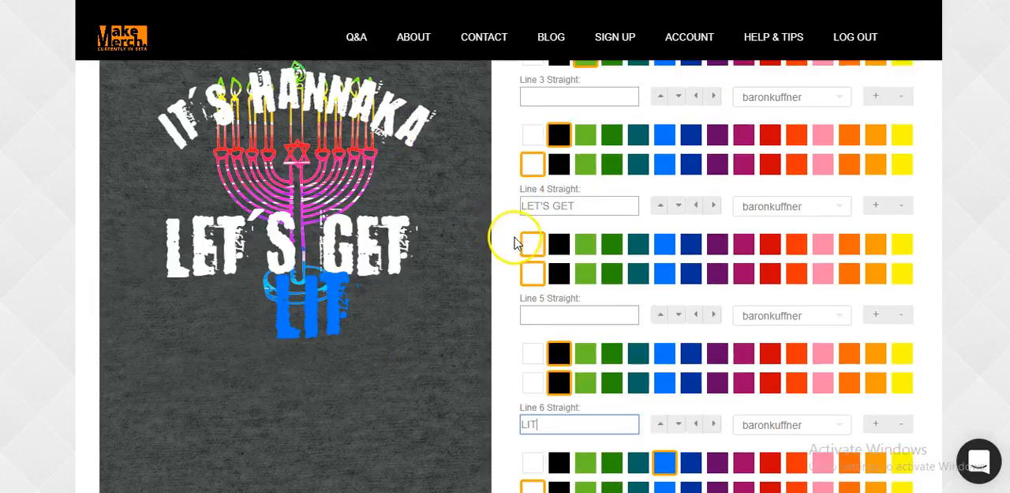
{"action": "scroll", "coordinate": [558, 233], "scroll_direction": "up", "scroll_amount": 3}
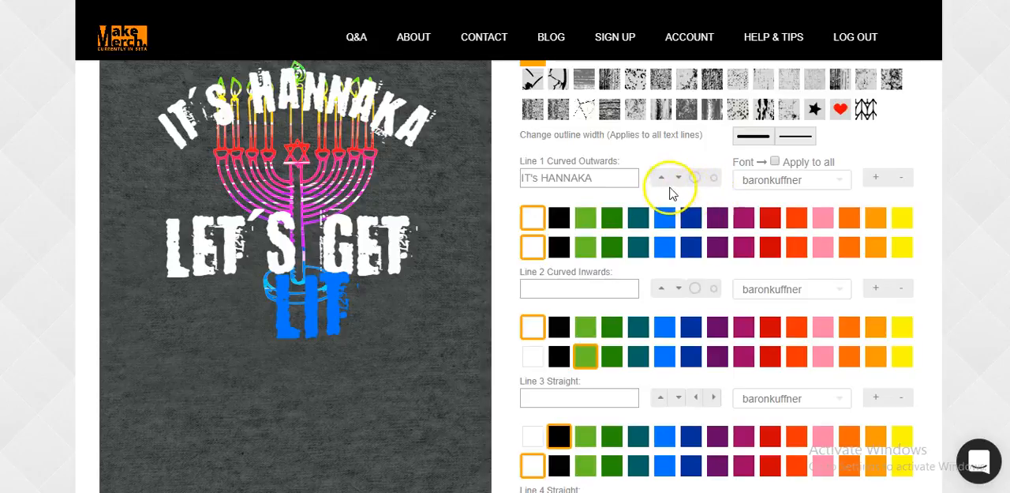
{"action": "left_click", "coordinate": [661, 177]}
{"action": "left_click", "coordinate": [684, 186]}
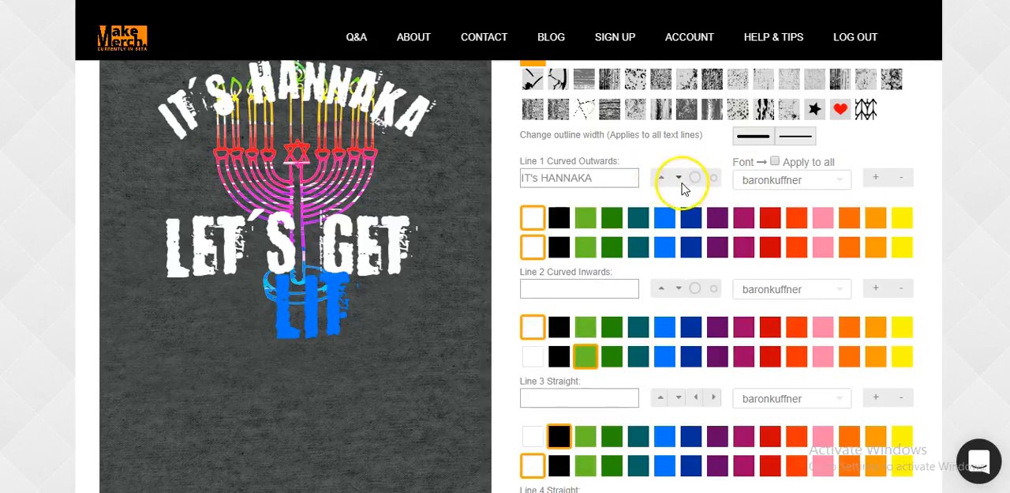
{"action": "left_click", "coordinate": [716, 186]}
{"action": "left_click", "coordinate": [716, 186]}
{"action": "left_click", "coordinate": [716, 186]}
{"action": "left_click", "coordinate": [716, 186]}
{"action": "left_click", "coordinate": [900, 183]}
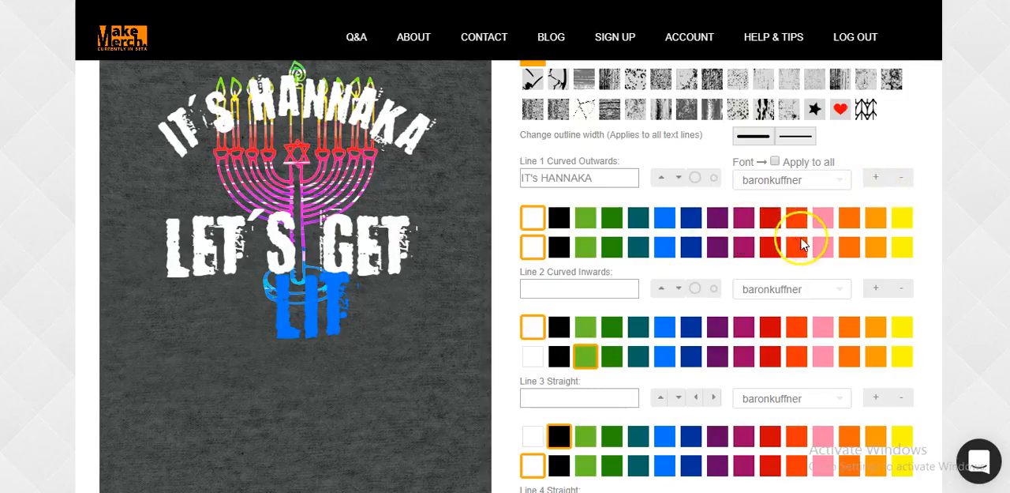
{"action": "left_click", "coordinate": [797, 219]}
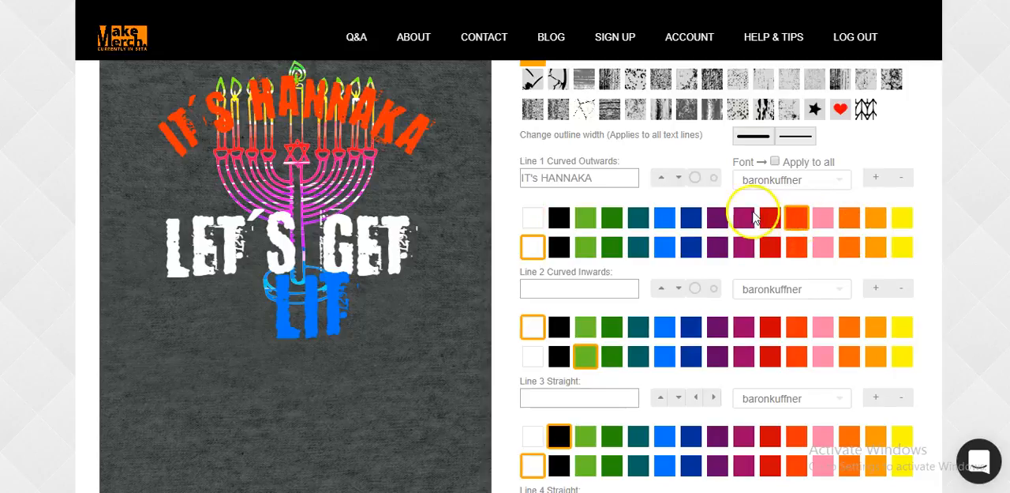
{"action": "left_click", "coordinate": [530, 220]}
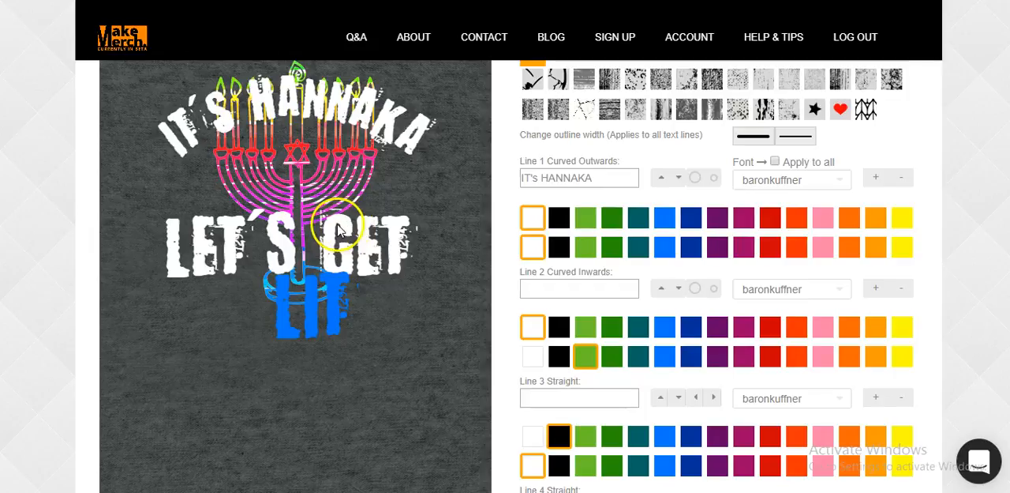
Set the empty third line's outline colour to blue and fill LET'S GET with pink after trying magenta
{"action": "scroll", "coordinate": [641, 292], "scroll_direction": "down", "scroll_amount": 2}
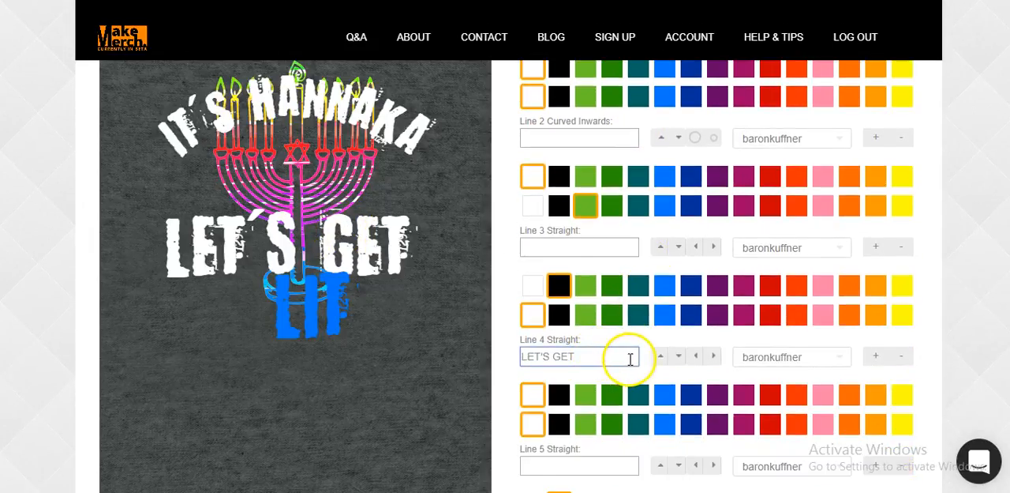
{"action": "left_click", "coordinate": [665, 315]}
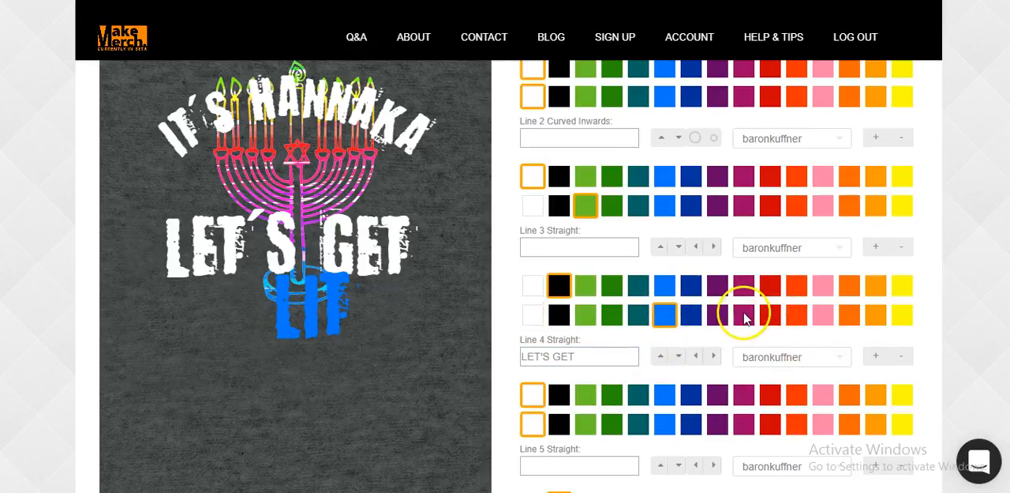
{"action": "left_click", "coordinate": [744, 395]}
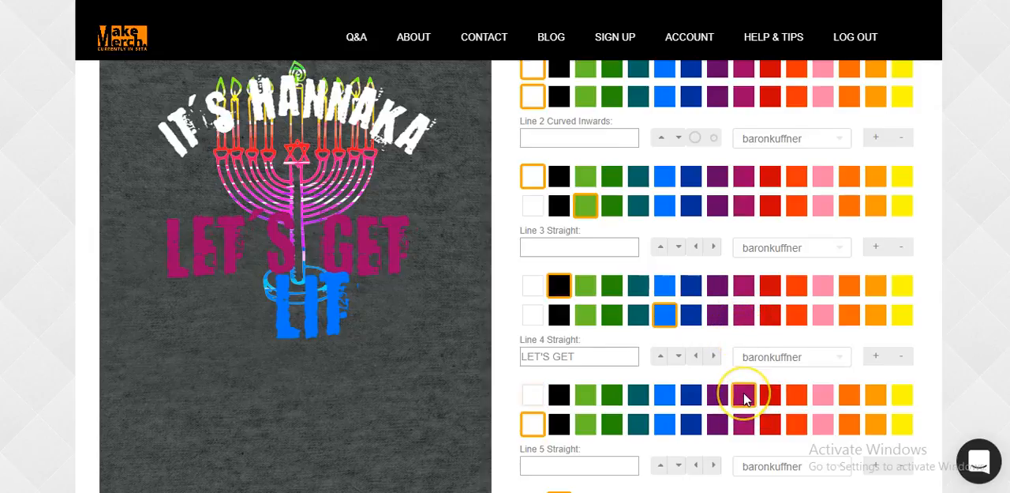
{"action": "left_click", "coordinate": [823, 396]}
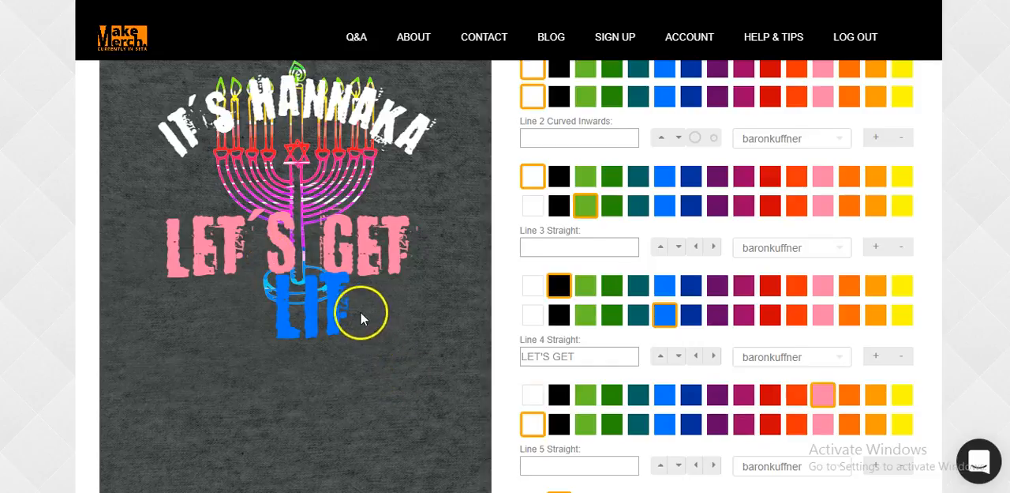
Set the fifth straight line's text to SO, behind the blue LIT text
{"action": "scroll", "coordinate": [600, 411], "scroll_direction": "down", "scroll_amount": 1}
{"action": "left_click", "coordinate": [591, 389]}
{"action": "type", "text": "LIT"}
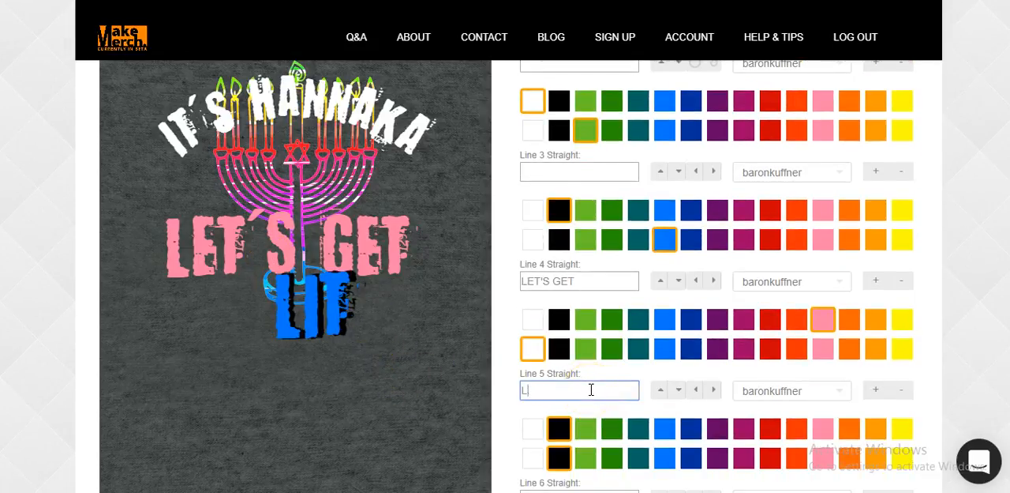
{"action": "key", "text": "BackSpace"}
{"action": "type", "text": "SO"}
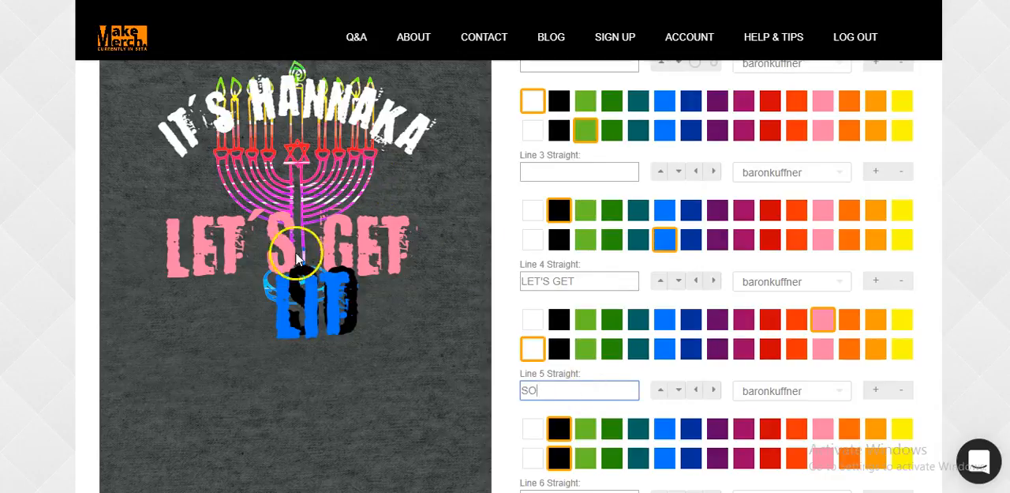
{"action": "scroll", "coordinate": [672, 300], "scroll_direction": "down", "scroll_amount": 2}
{"action": "scroll", "coordinate": [406, 262], "scroll_direction": "down", "scroll_amount": 5}
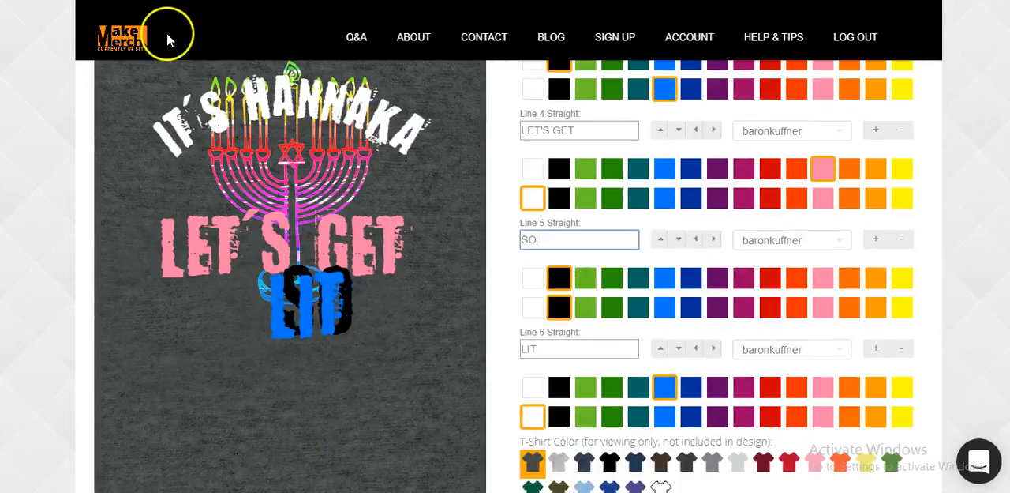
Return to the Make-Merch home page and go to the team's inspiration designs
{"action": "left_click", "coordinate": [140, 40]}
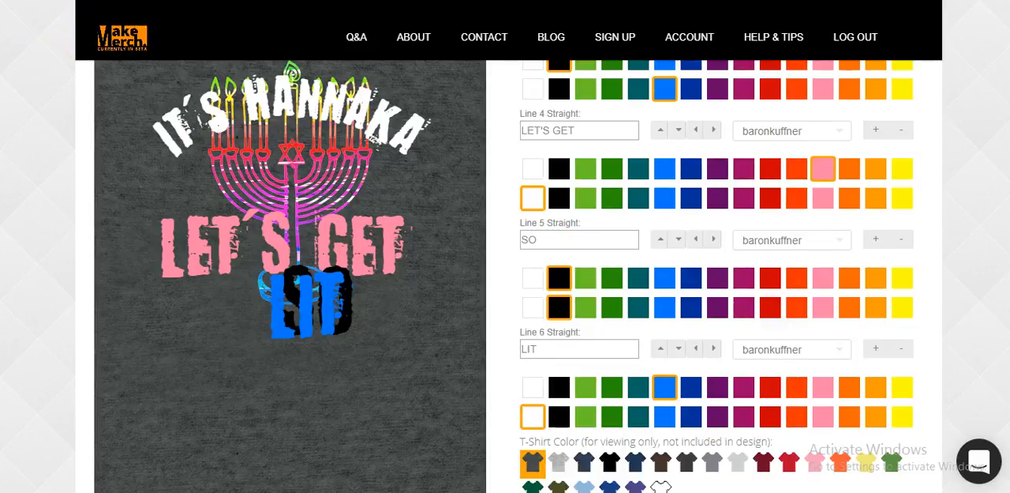
{"action": "left_click", "coordinate": [123, 42]}
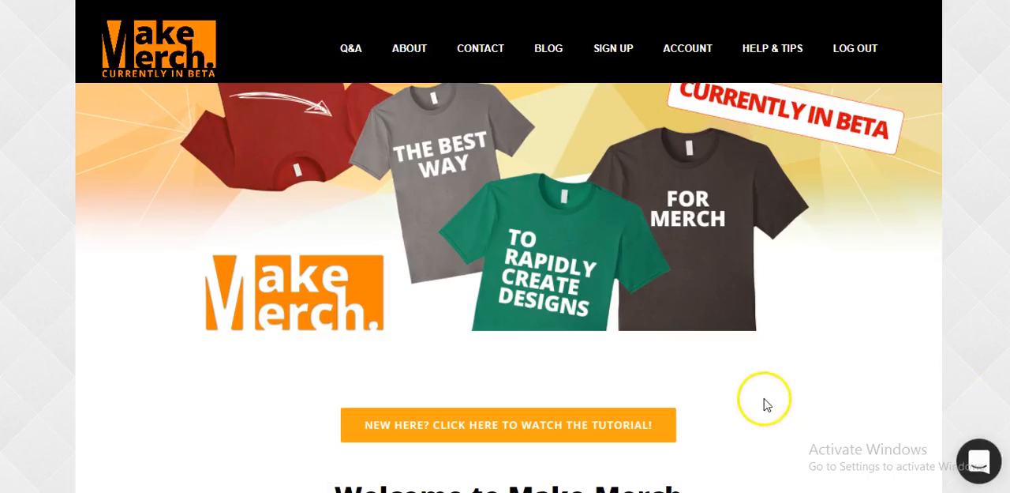
{"action": "scroll", "coordinate": [764, 407], "scroll_direction": "down", "scroll_amount": 15}
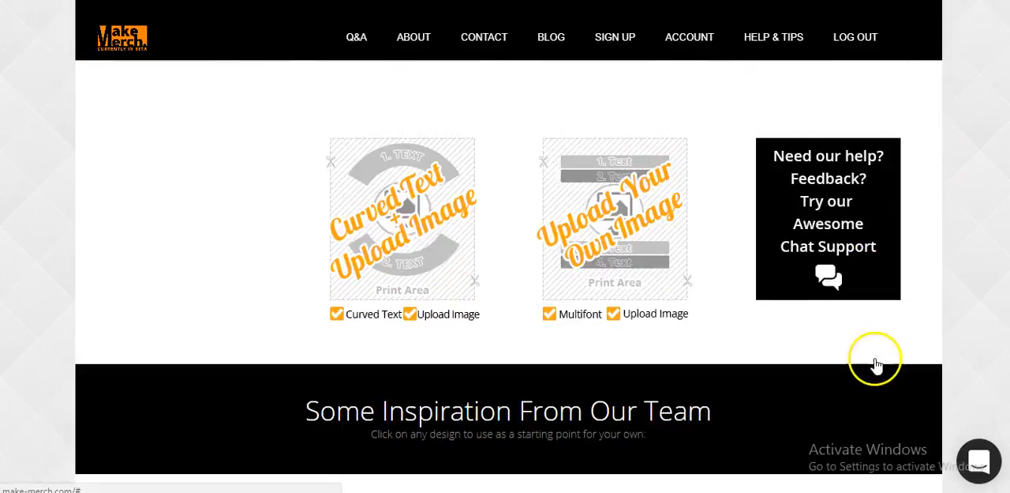
{"action": "scroll", "coordinate": [871, 367], "scroll_direction": "down", "scroll_amount": 3}
{"action": "scroll", "coordinate": [697, 372], "scroll_direction": "up", "scroll_amount": 2}
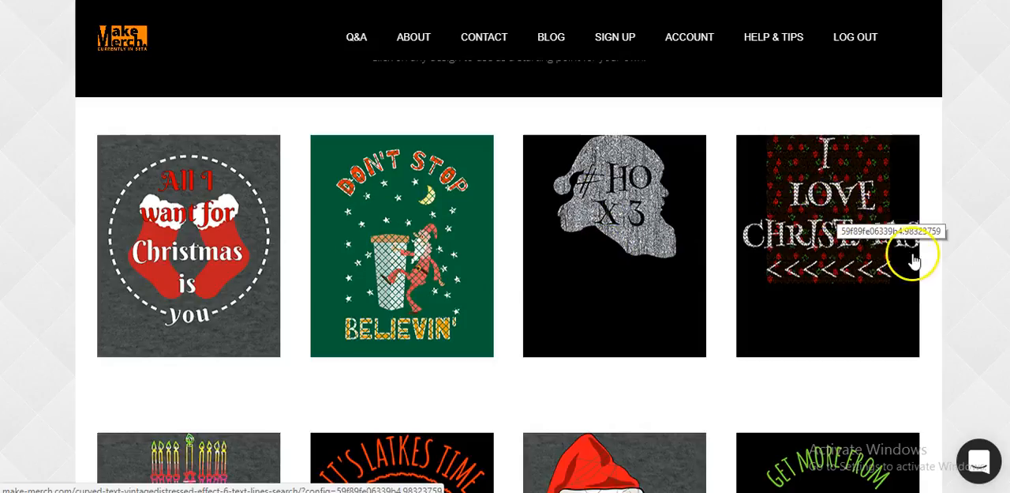
Look through the inspiration gallery, from the holiday shirts to the Good Morning Unicorn row, and return to the start of the home page
{"action": "scroll", "coordinate": [849, 193], "scroll_direction": "down", "scroll_amount": 6}
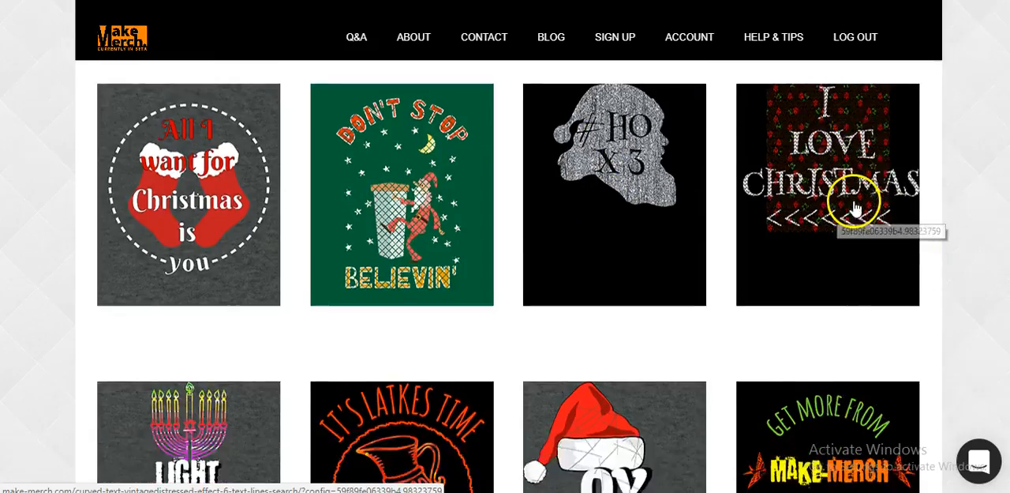
{"action": "scroll", "coordinate": [850, 233], "scroll_direction": "down", "scroll_amount": 2}
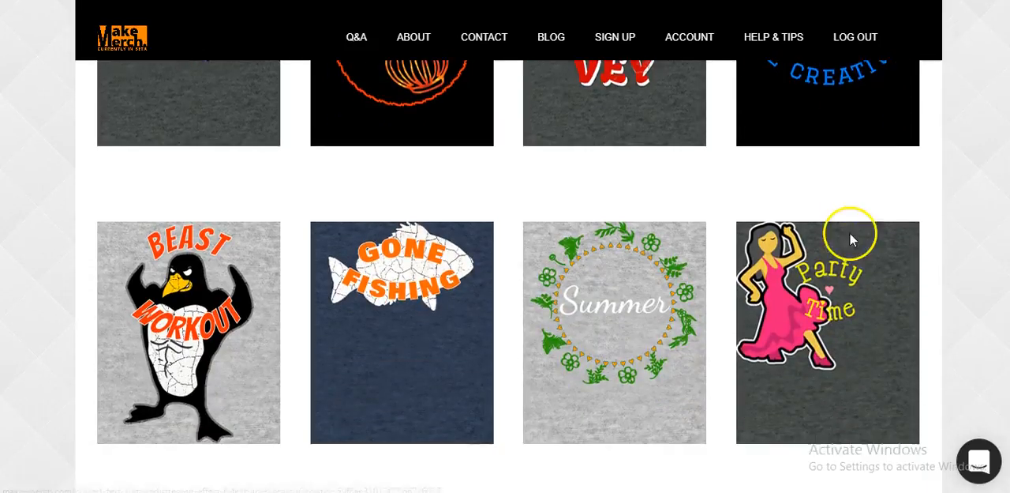
{"action": "scroll", "coordinate": [615, 304], "scroll_direction": "down", "scroll_amount": 3}
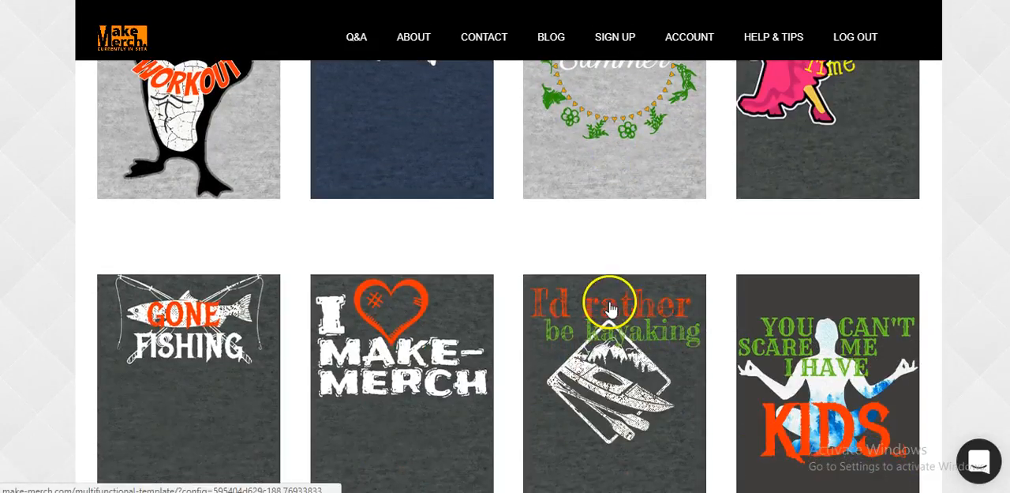
{"action": "scroll", "coordinate": [376, 298], "scroll_direction": "down", "scroll_amount": 2}
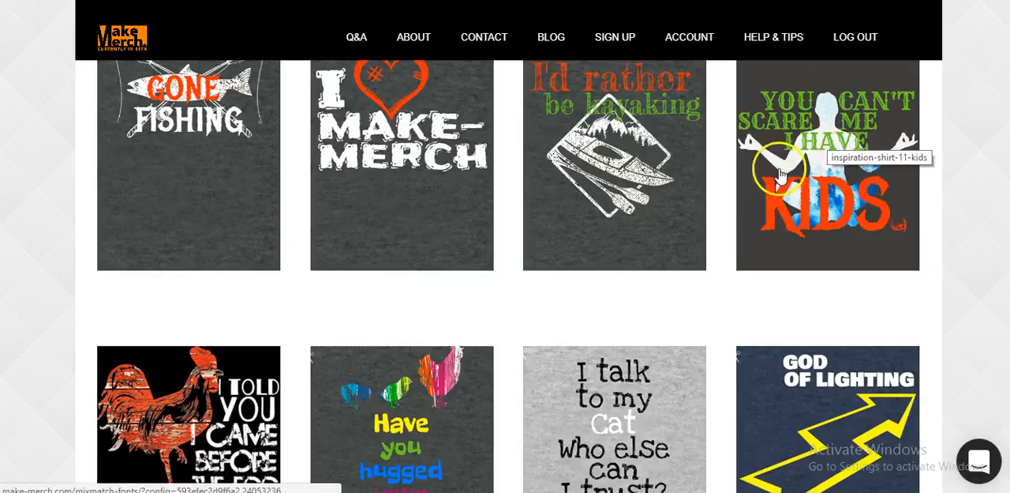
{"action": "scroll", "coordinate": [778, 169], "scroll_direction": "up", "scroll_amount": 1}
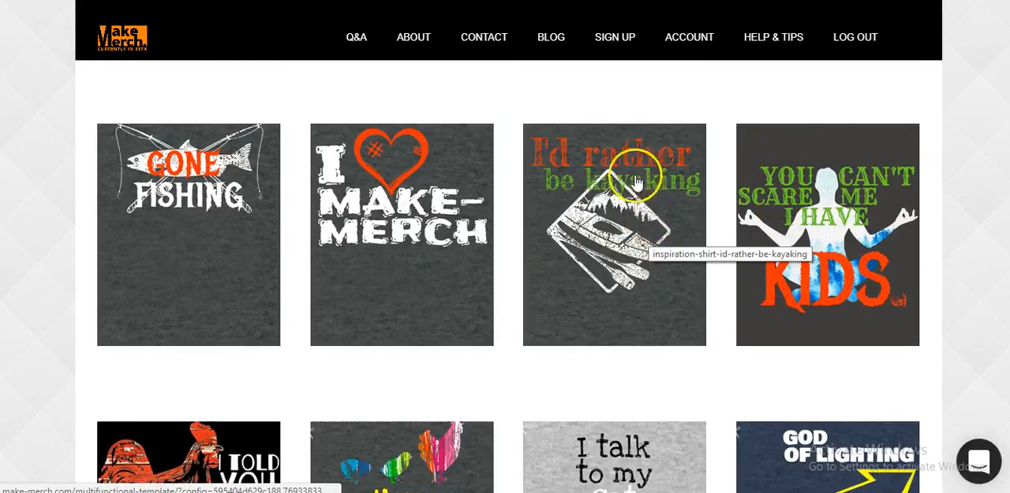
{"action": "left_click", "coordinate": [587, 169]}
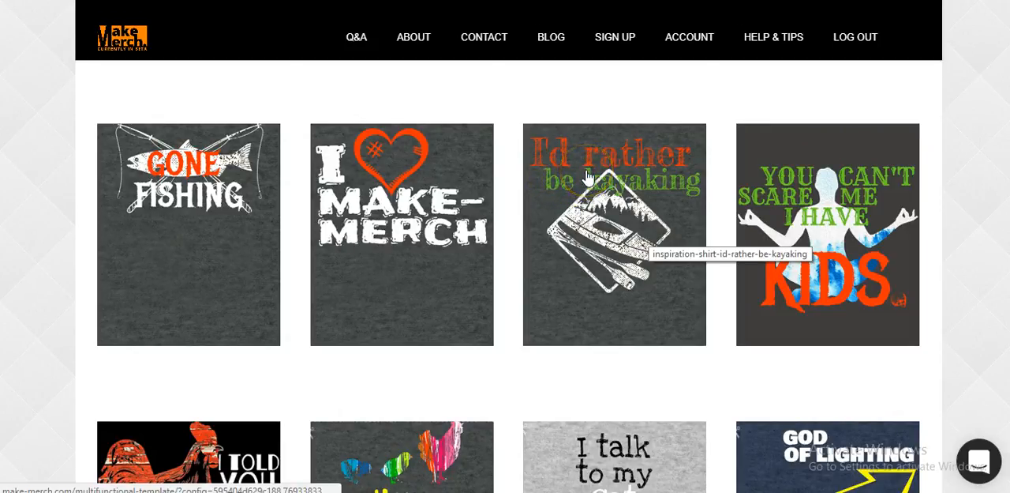
{"action": "scroll", "coordinate": [602, 239], "scroll_direction": "down", "scroll_amount": 4}
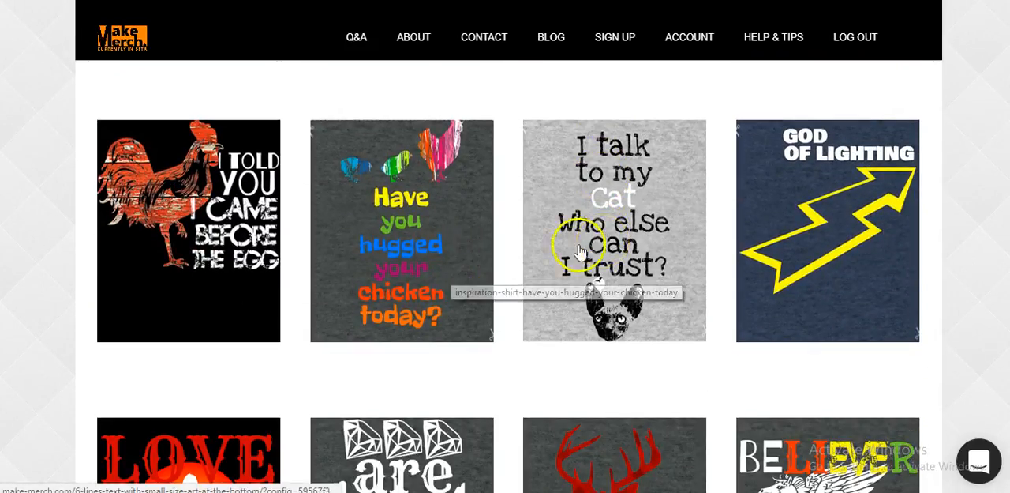
{"action": "scroll", "coordinate": [629, 246], "scroll_direction": "down", "scroll_amount": 2}
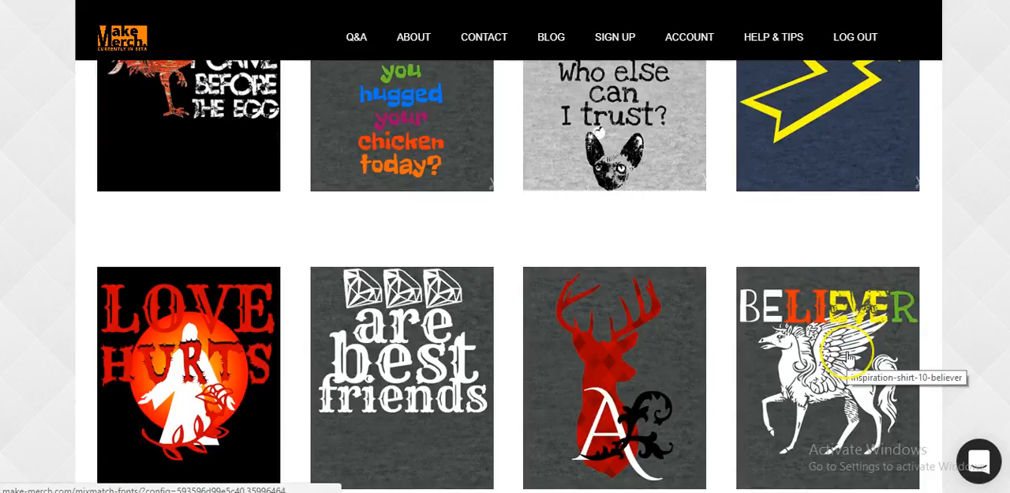
{"action": "scroll", "coordinate": [848, 359], "scroll_direction": "down", "scroll_amount": 3}
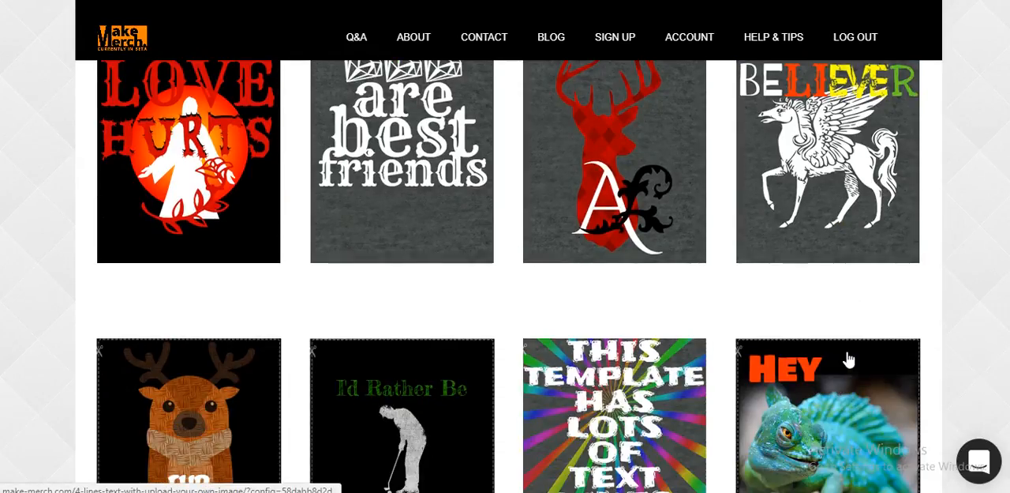
{"action": "scroll", "coordinate": [848, 359], "scroll_direction": "down", "scroll_amount": 3}
{"action": "scroll", "coordinate": [849, 360], "scroll_direction": "down", "scroll_amount": 3}
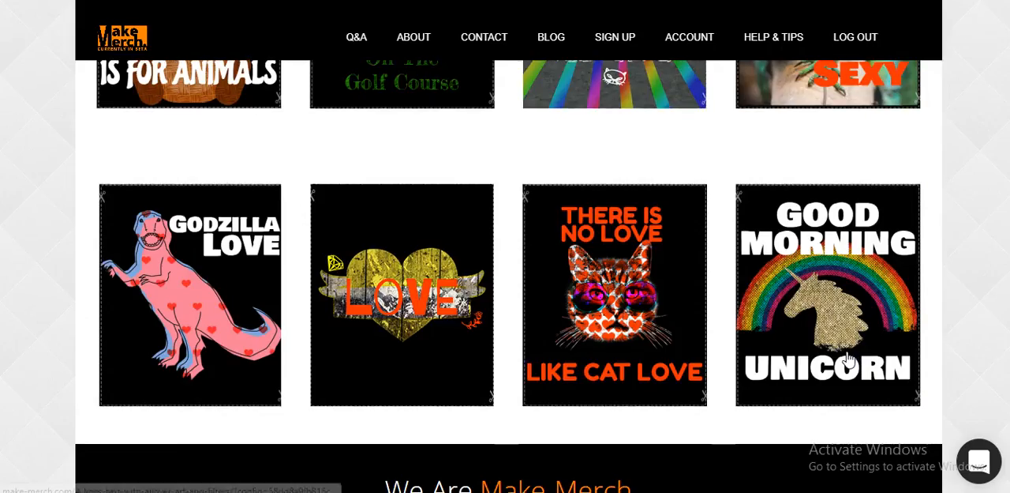
{"action": "scroll", "coordinate": [848, 359], "scroll_direction": "down", "scroll_amount": 1}
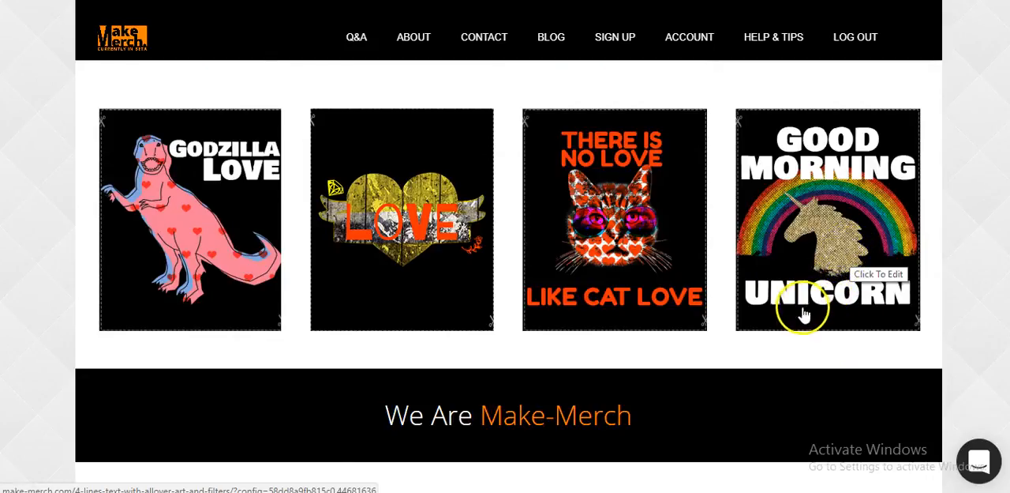
{"action": "scroll", "coordinate": [799, 320], "scroll_direction": "down", "scroll_amount": 3}
{"action": "scroll", "coordinate": [747, 353], "scroll_direction": "up", "scroll_amount": 7}
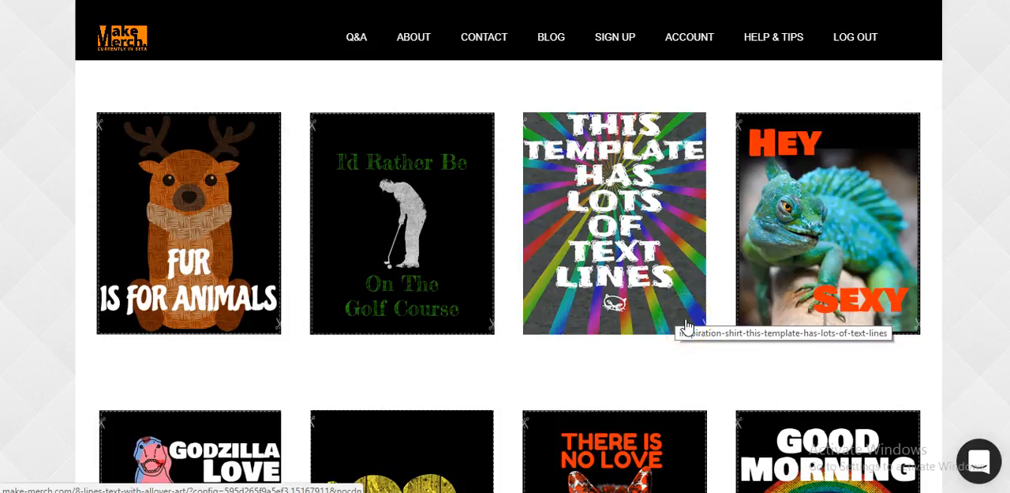
{"action": "scroll", "coordinate": [677, 209], "scroll_direction": "down", "scroll_amount": 15}
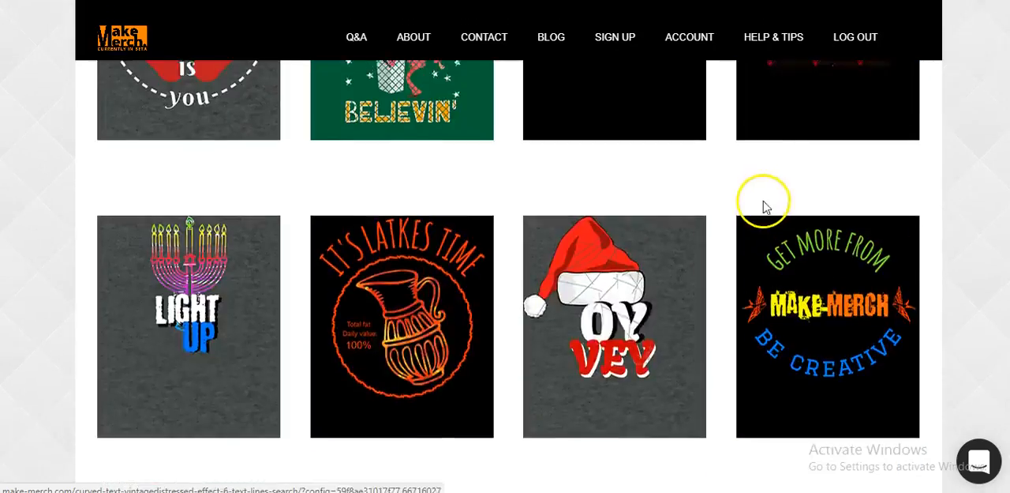
{"action": "scroll", "coordinate": [764, 207], "scroll_direction": "up", "scroll_amount": 20}
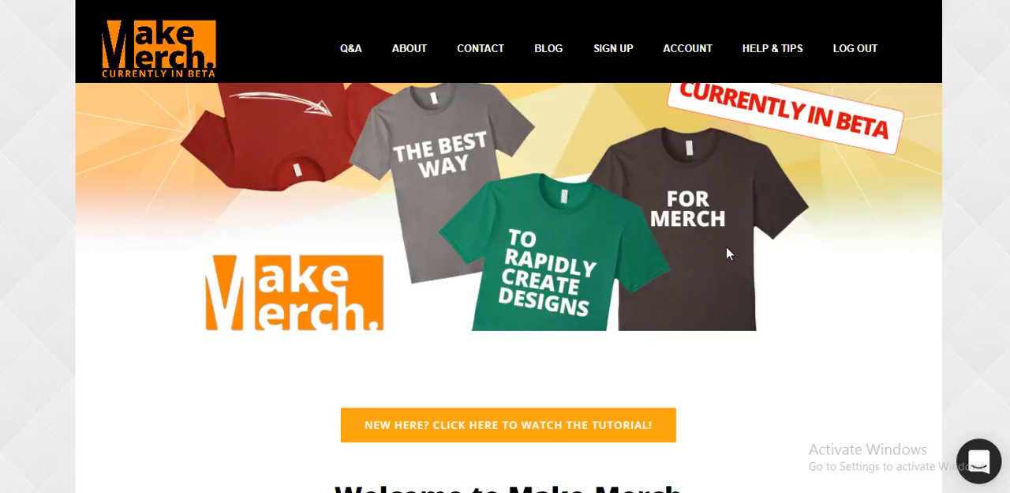
{"action": "left_click", "coordinate": [699, 209]}
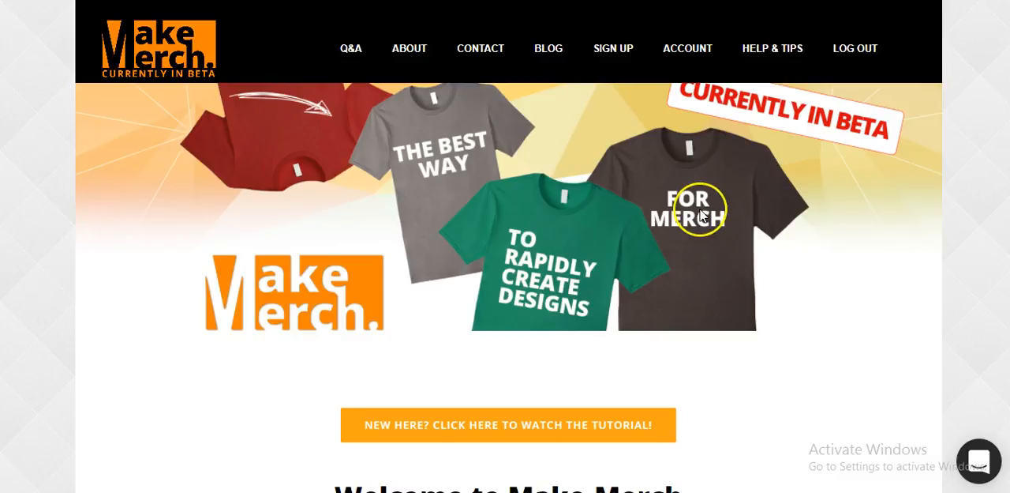